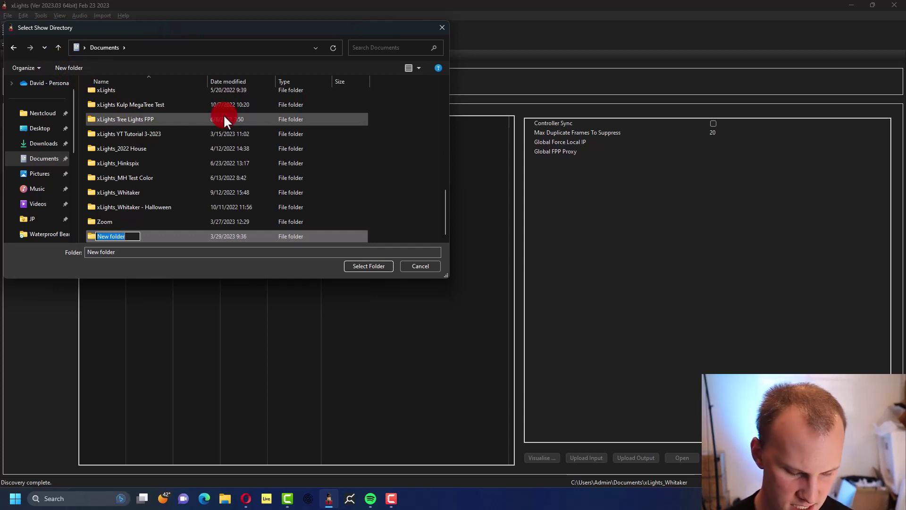
Name the new folder "xLights_Youtube Mattos RGBTrim" and make it the show directory without saving the network setup changes.
{"action": "type", "text": "xLights "}
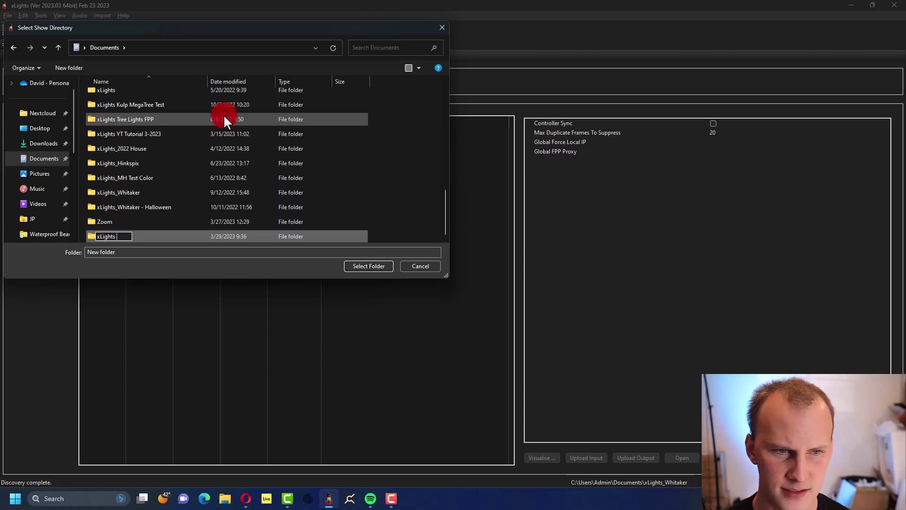
{"action": "type", "text": "-"}
{"action": "type", "text": "_"}
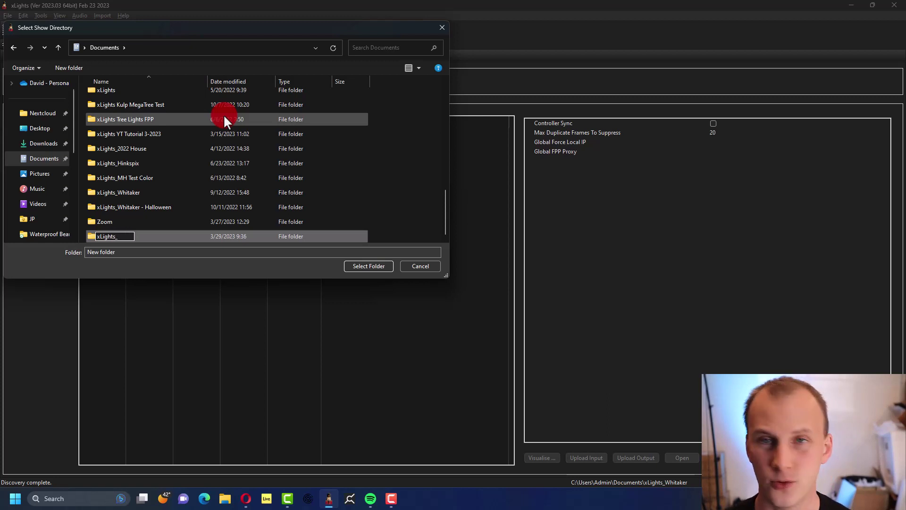
{"action": "type", "text": "Youtue S"}
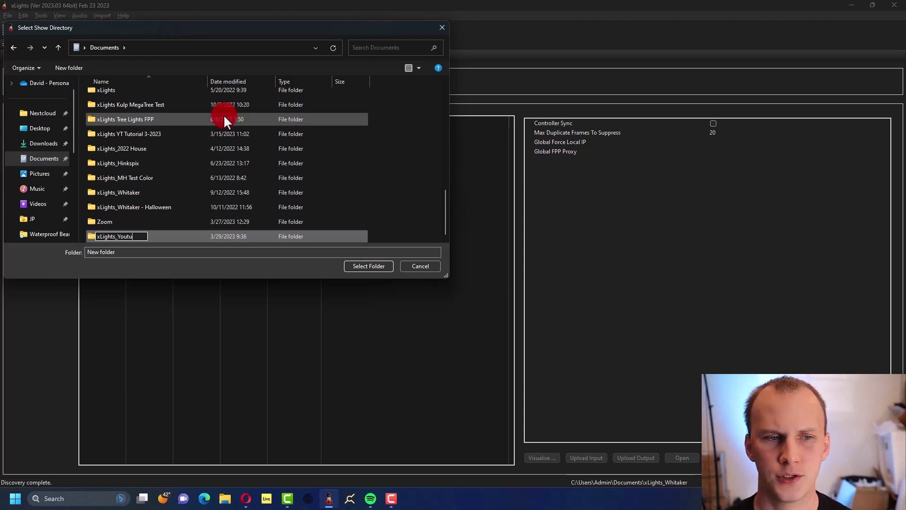
{"action": "key", "text": "BackSpace"}
{"action": "key", "text": "BackSpace"}
{"action": "key", "text": "BackSpace"}
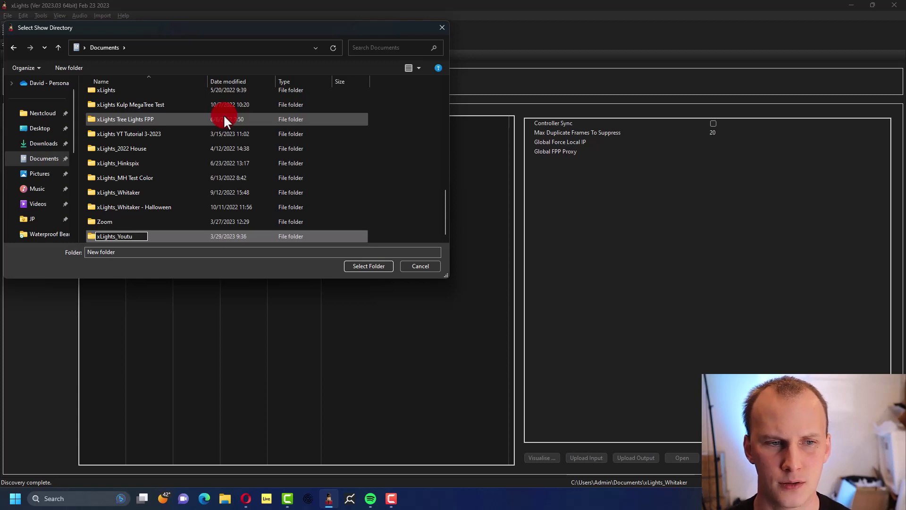
{"action": "type", "text": "be Mattos "}
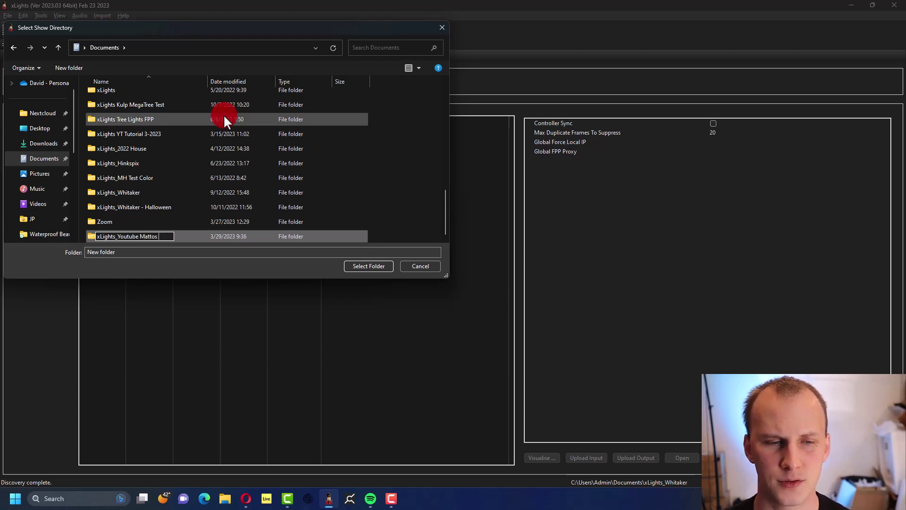
{"action": "type", "text": "RGBTrim"}
{"action": "key", "text": "Return"}
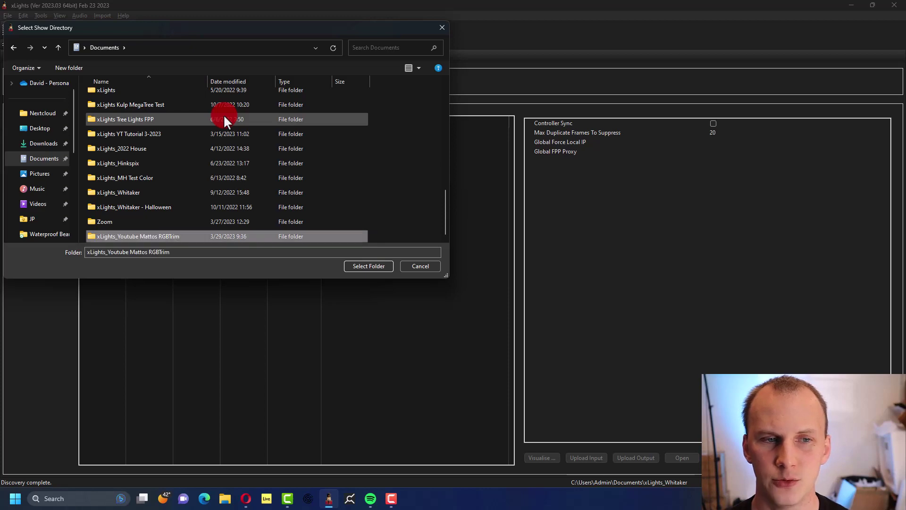
{"action": "left_click", "coordinate": [380, 265]}
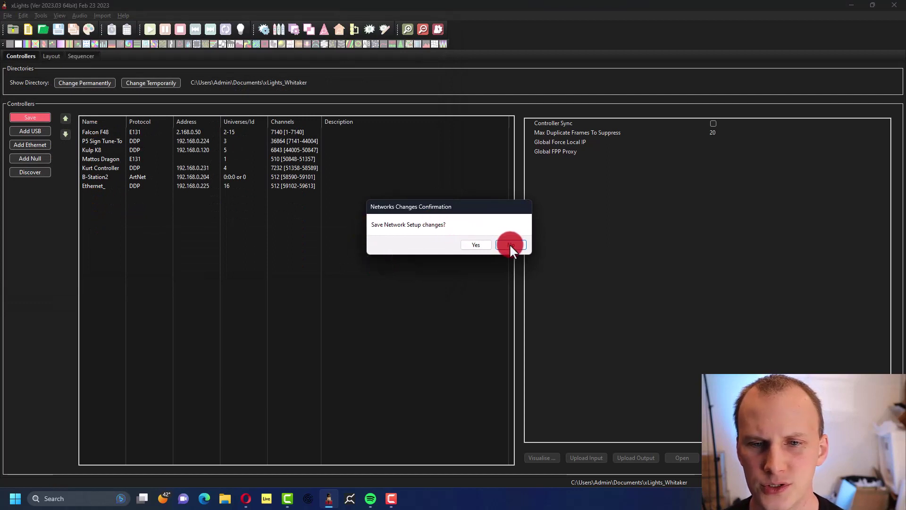
{"action": "left_click", "coordinate": [510, 245]}
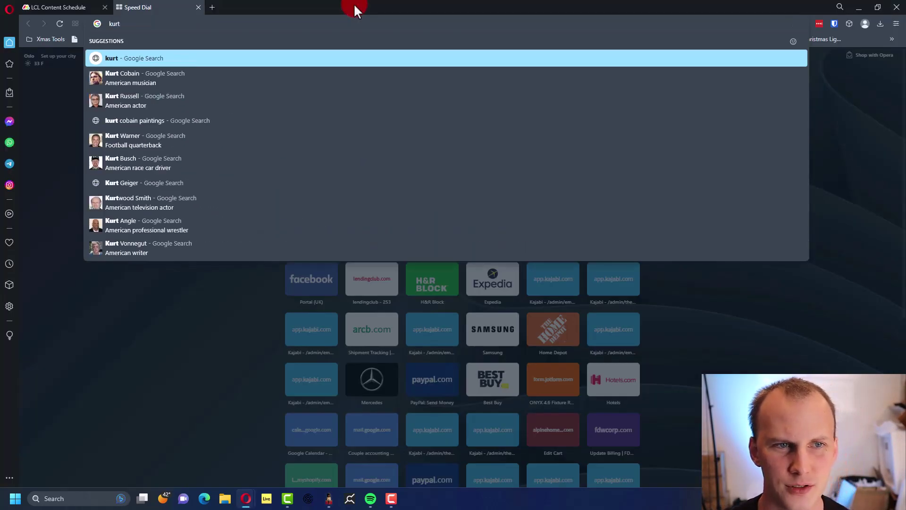
Search the web for kurtcontrollers and look through the KurtControllers home page.
{"action": "type", "text": "controllers"}
{"action": "key", "text": "Return"}
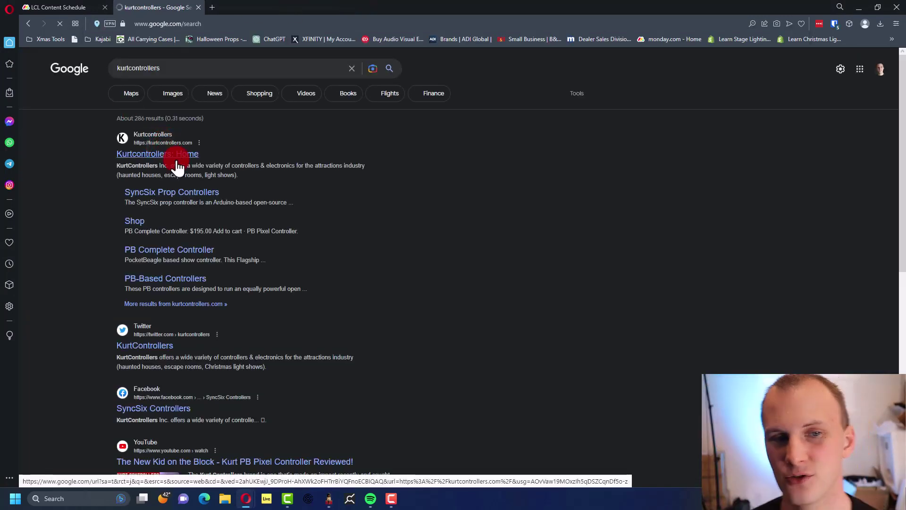
{"action": "left_click", "coordinate": [192, 152]}
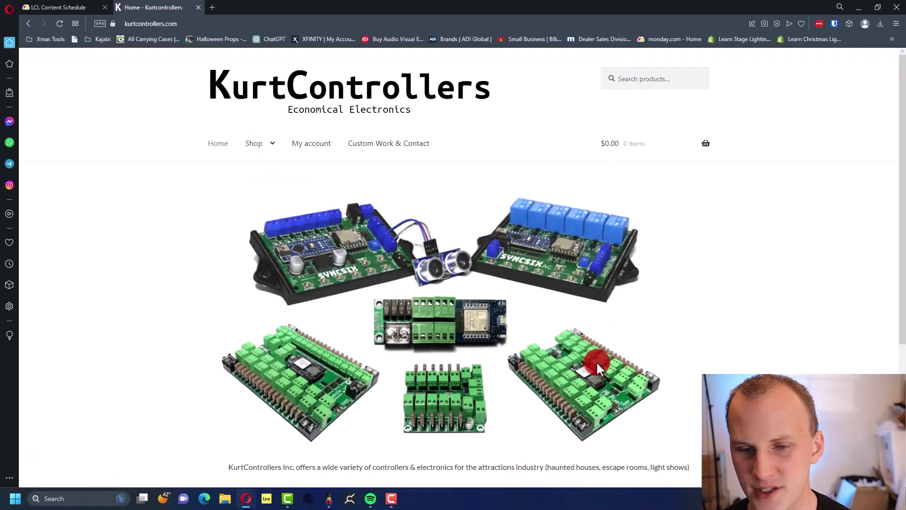
{"action": "scroll", "coordinate": [597, 362], "scroll_direction": "down", "scroll_amount": 3}
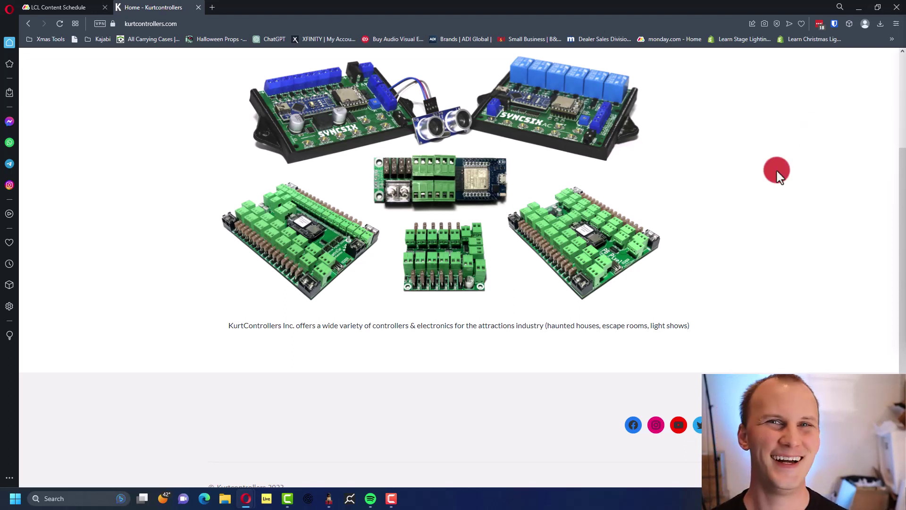
{"action": "left_click", "coordinate": [777, 170]}
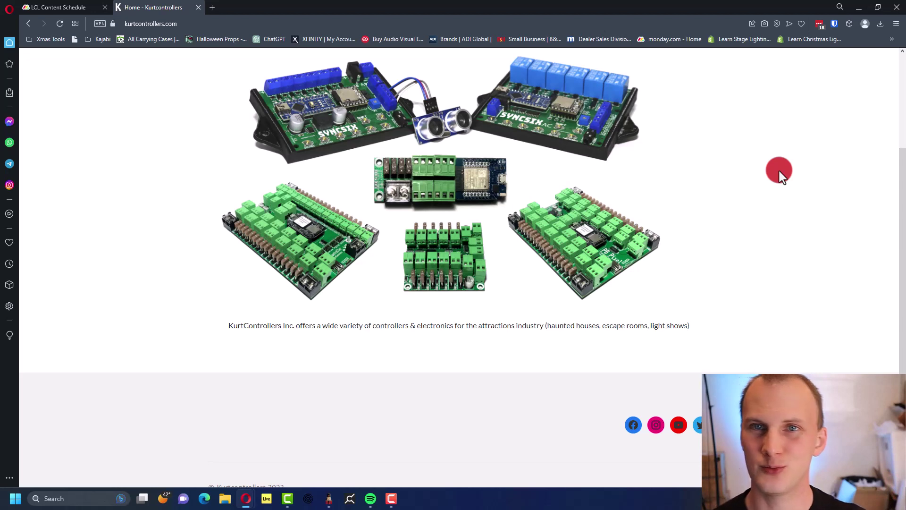
{"action": "scroll", "coordinate": [780, 171], "scroll_direction": "down", "scroll_amount": 2}
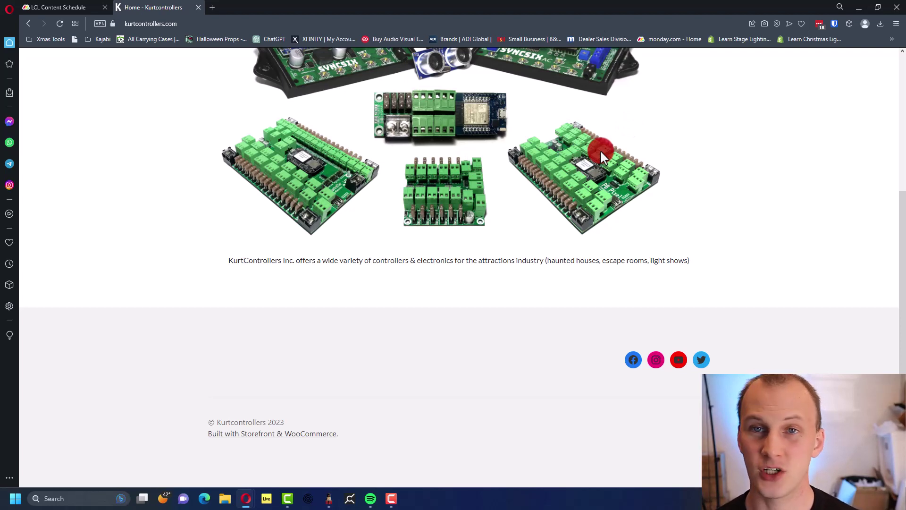
{"action": "scroll", "coordinate": [600, 155], "scroll_direction": "up", "scroll_amount": 6}
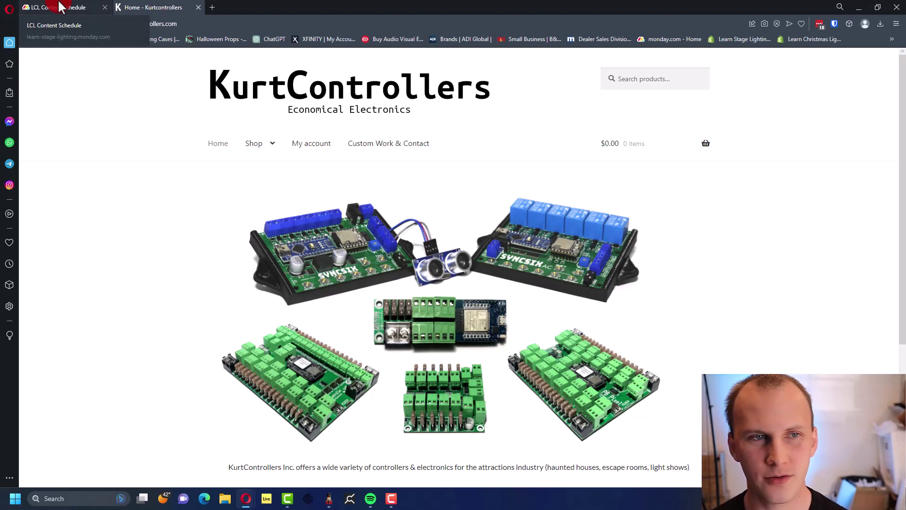
Switch back to xLights and run a discovery of the controllers on the network.
{"action": "left_click", "coordinate": [859, 7]}
{"action": "key", "text": "super+Tab"}
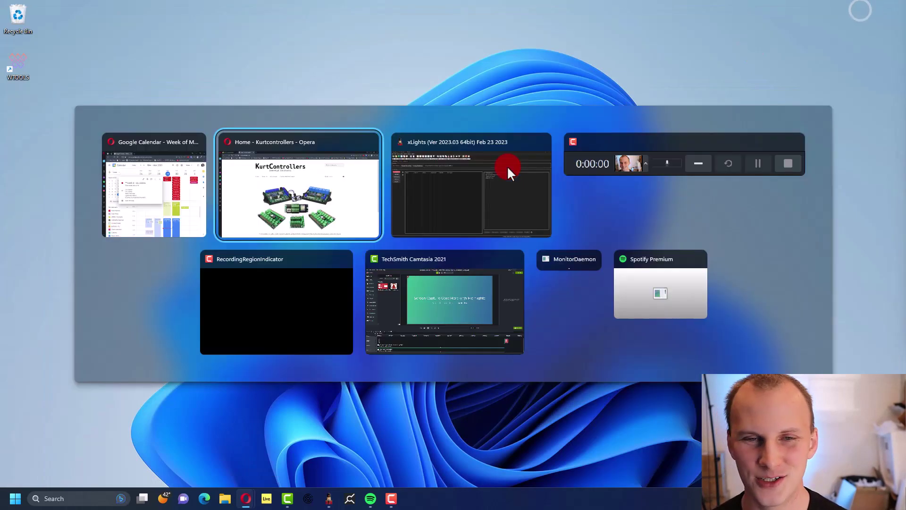
{"action": "left_click", "coordinate": [507, 166]}
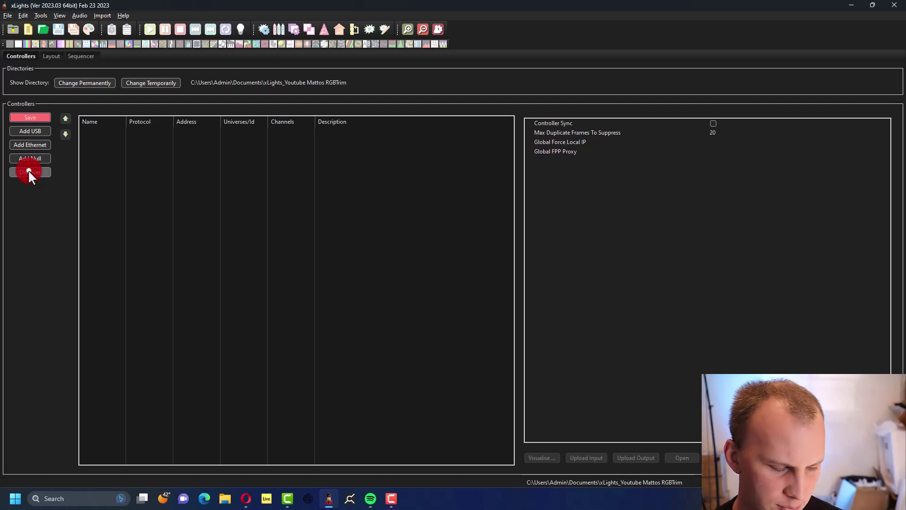
{"action": "left_click", "coordinate": [28, 172]}
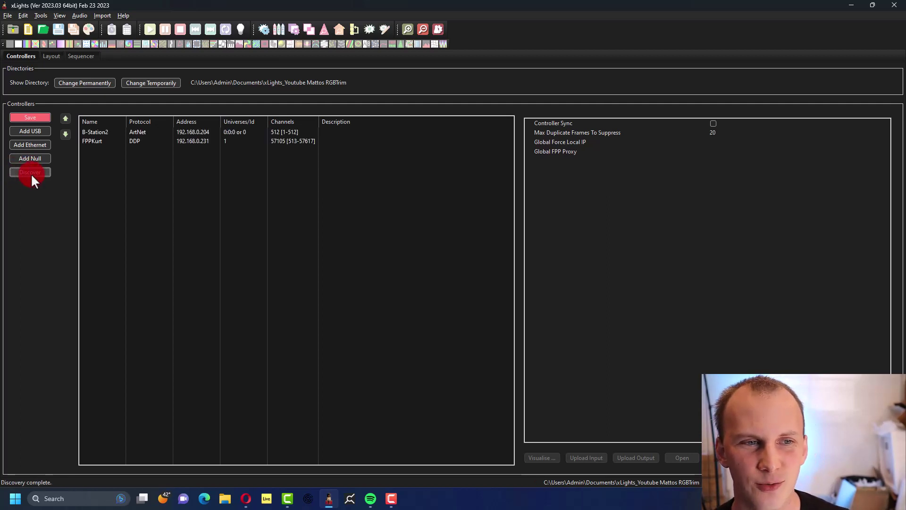
Delete the discovered B-Station2 controller from the controller list.
{"action": "left_click", "coordinate": [106, 139]}
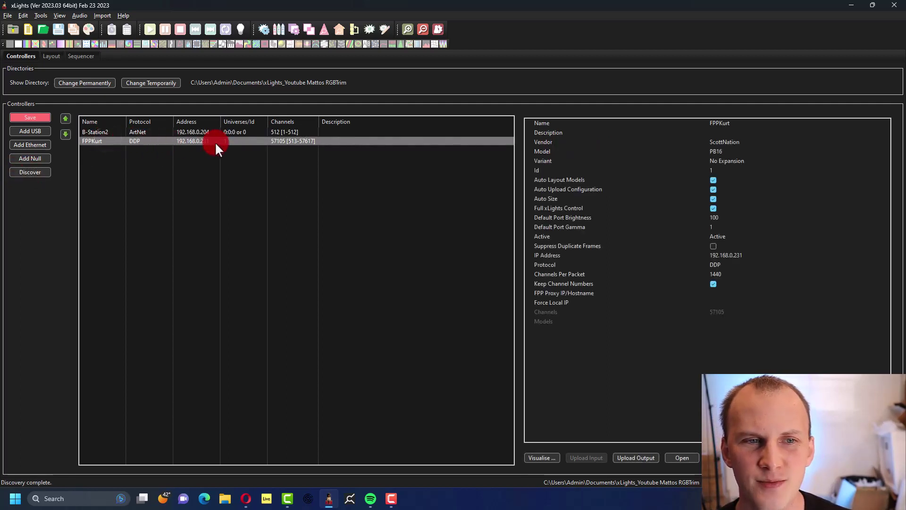
{"action": "left_click", "coordinate": [156, 127]}
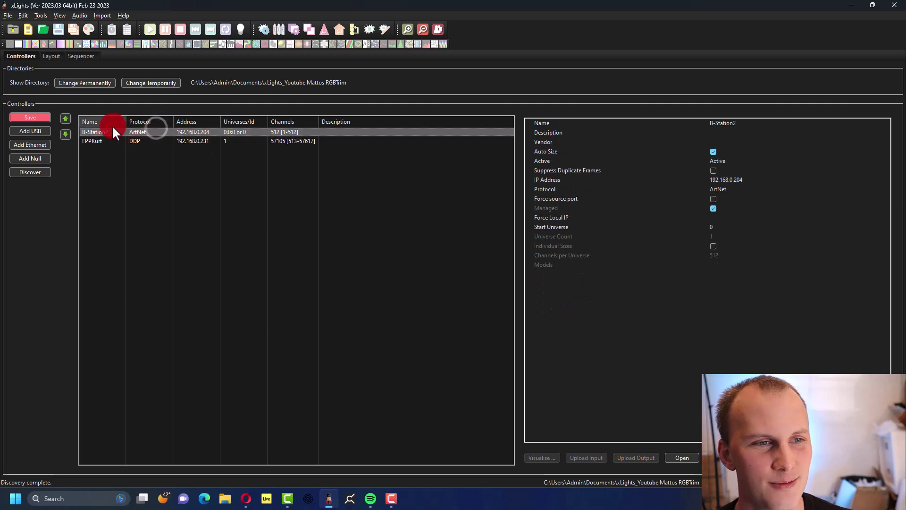
{"action": "key", "text": "Delete"}
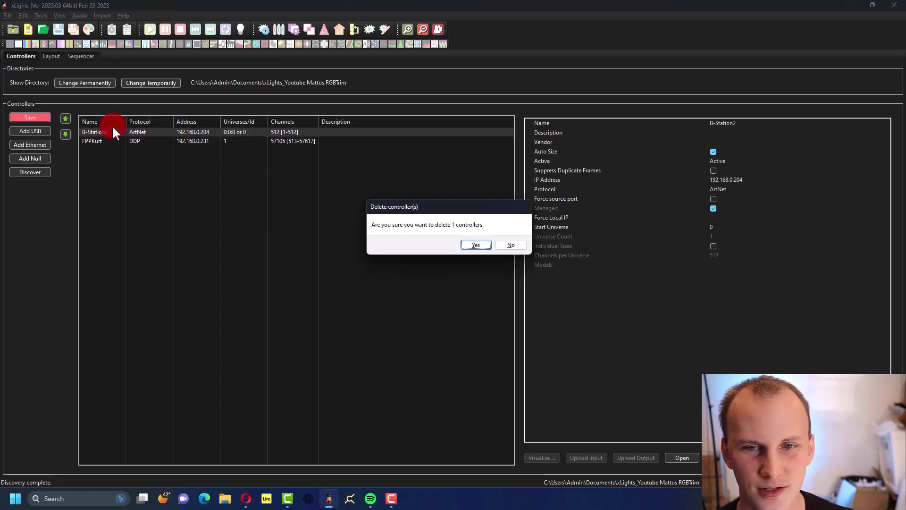
{"action": "key", "text": "Return"}
Review the FPPKurt controller's auto layout and xLights control settings, and save the controller setup.
{"action": "left_click", "coordinate": [109, 129]}
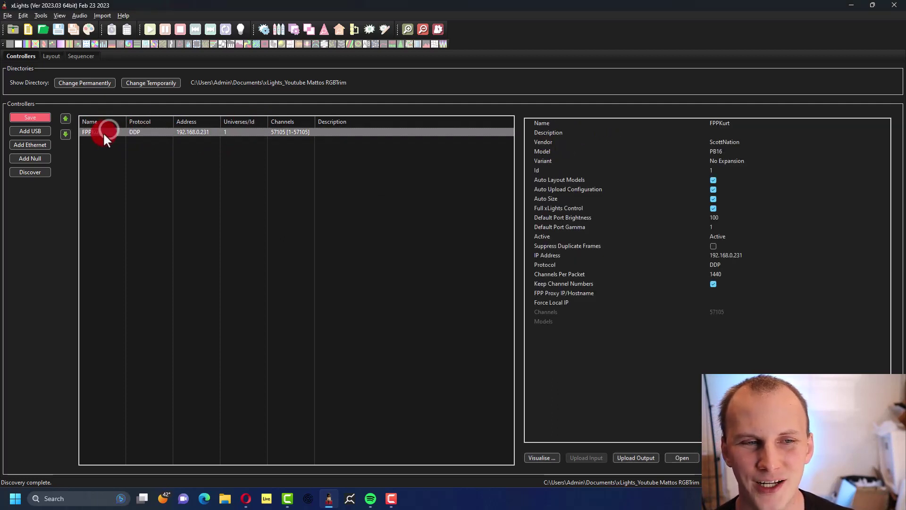
{"action": "left_click", "coordinate": [240, 142]}
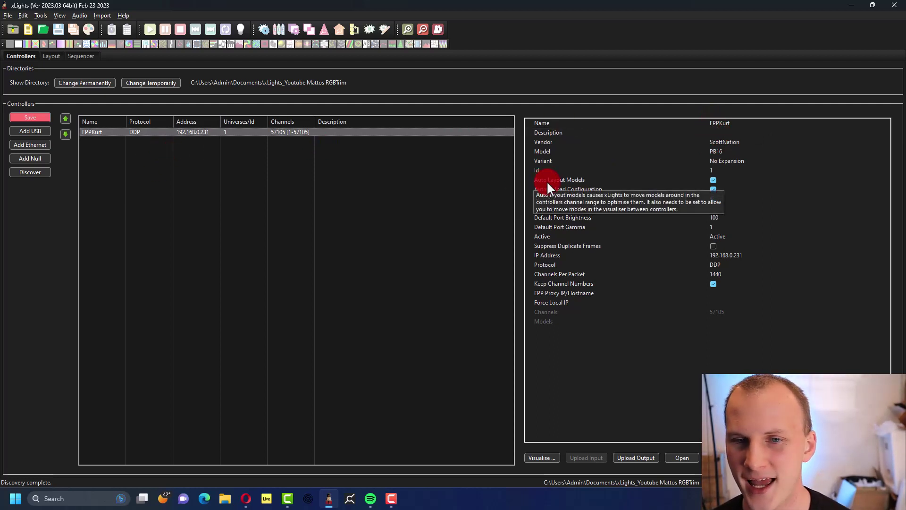
{"action": "mouse_move", "coordinate": [546, 182]}
{"action": "mouse_move", "coordinate": [556, 209]}
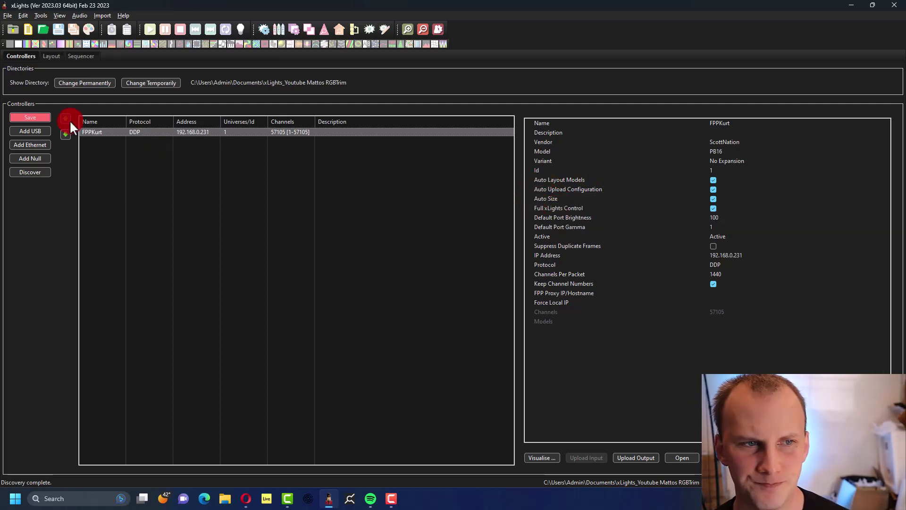
{"action": "left_click", "coordinate": [29, 117]}
{"action": "left_click", "coordinate": [192, 132]}
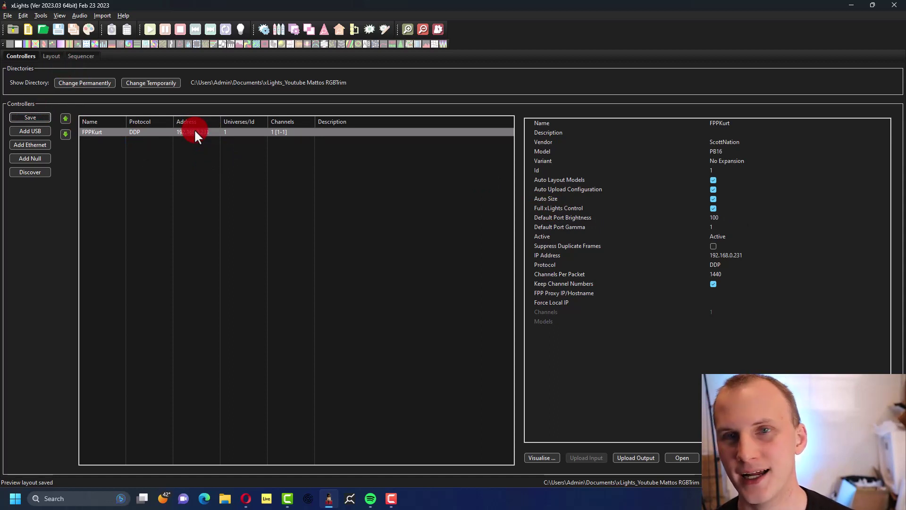
Open the show's layout and turn off its 3D view.
{"action": "left_click", "coordinate": [47, 57]}
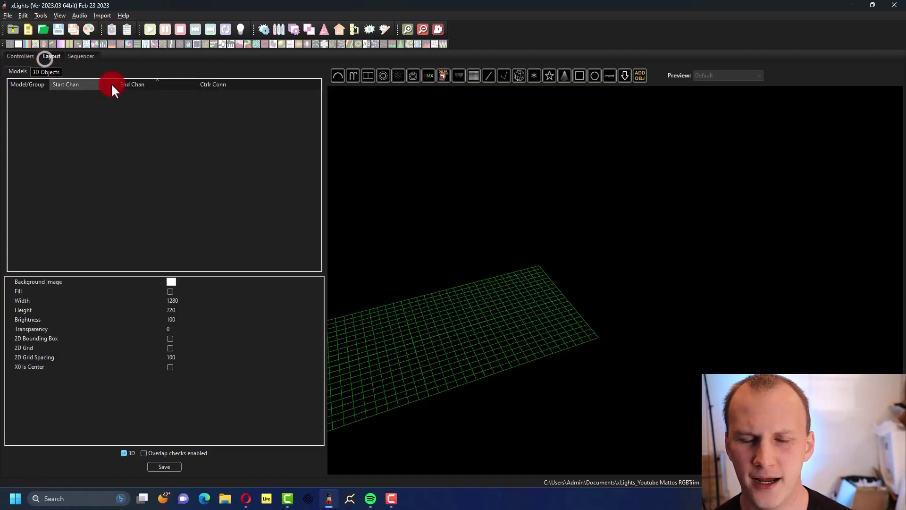
{"action": "left_click_drag", "start_coordinate": [434, 336], "coordinate": [437, 325]}
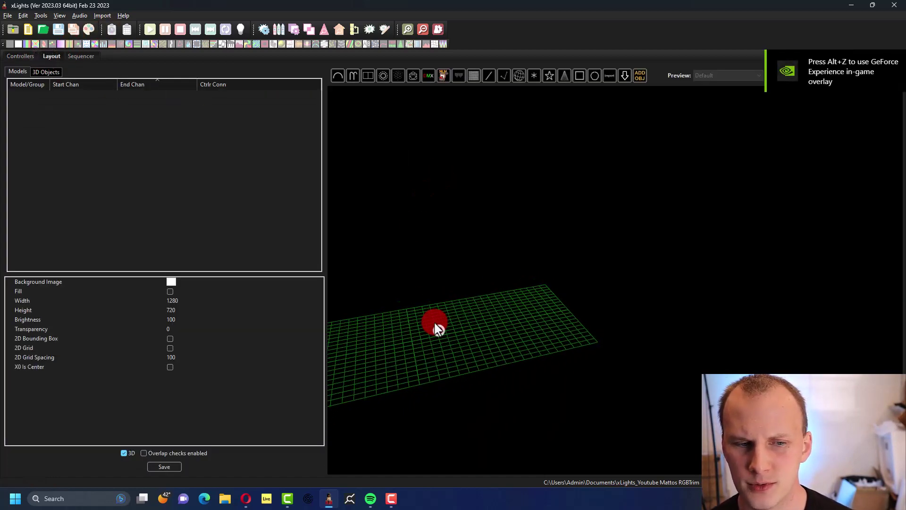
{"action": "left_click", "coordinate": [123, 452]}
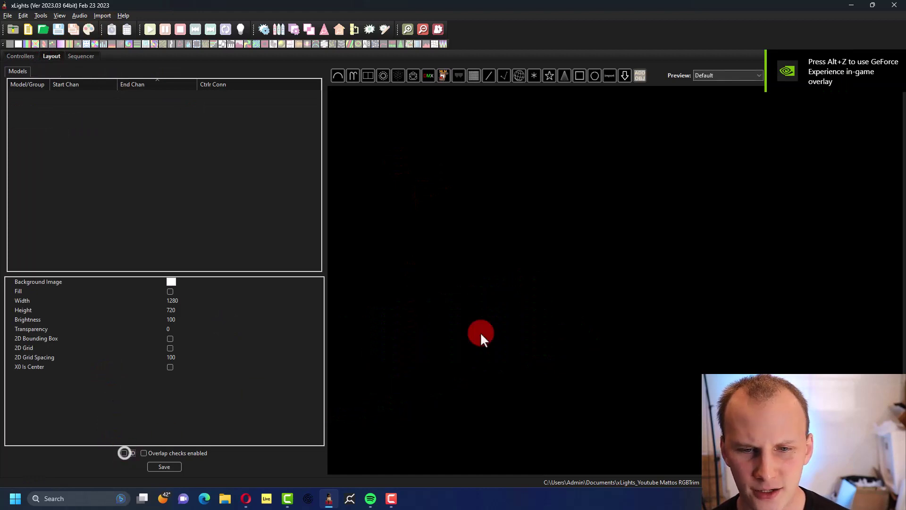
Start choosing the layout's background image and check the xLights_Youtube Mattos RGBTrim show folder for pictures.
{"action": "left_click", "coordinate": [173, 280]}
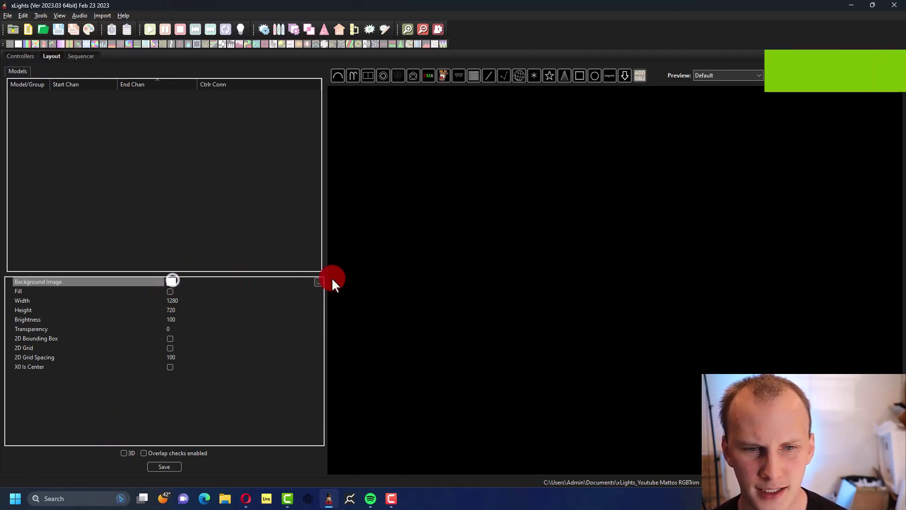
{"action": "left_click", "coordinate": [320, 281]}
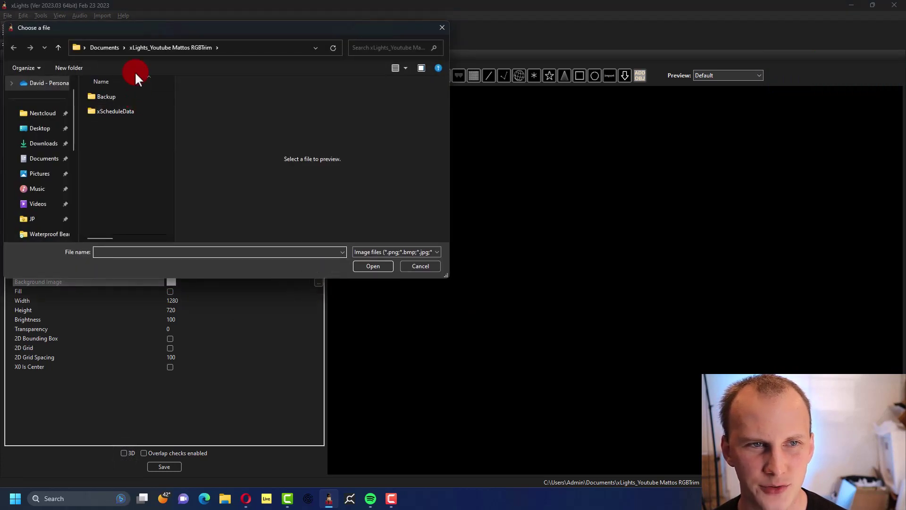
{"action": "left_click", "coordinate": [105, 46]}
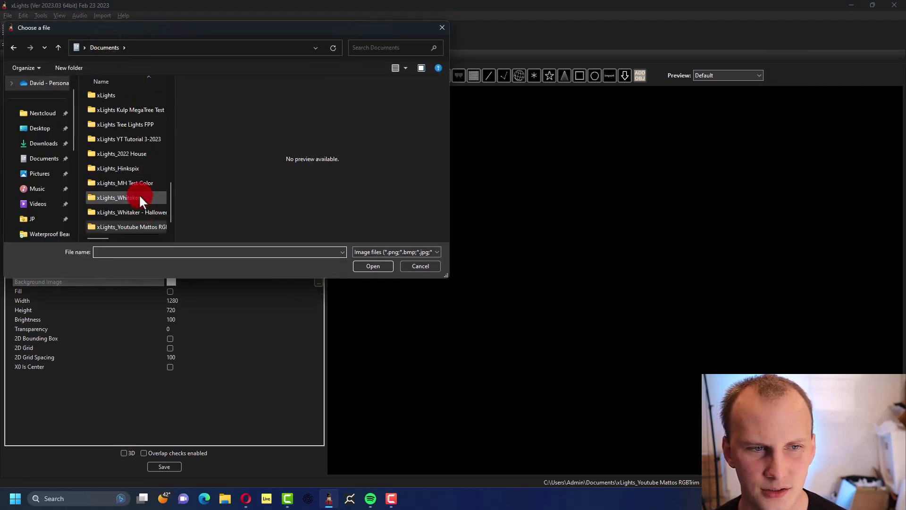
{"action": "double_click", "coordinate": [150, 224]}
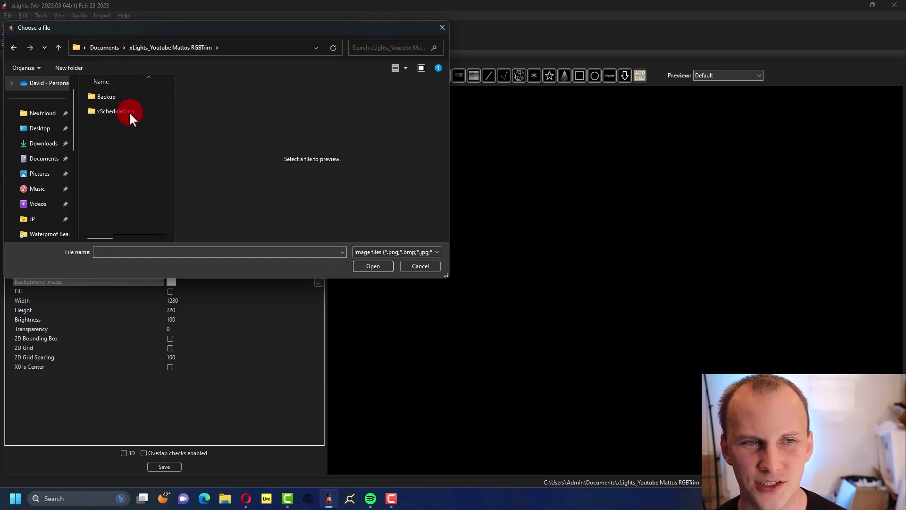
{"action": "left_click", "coordinate": [105, 48]}
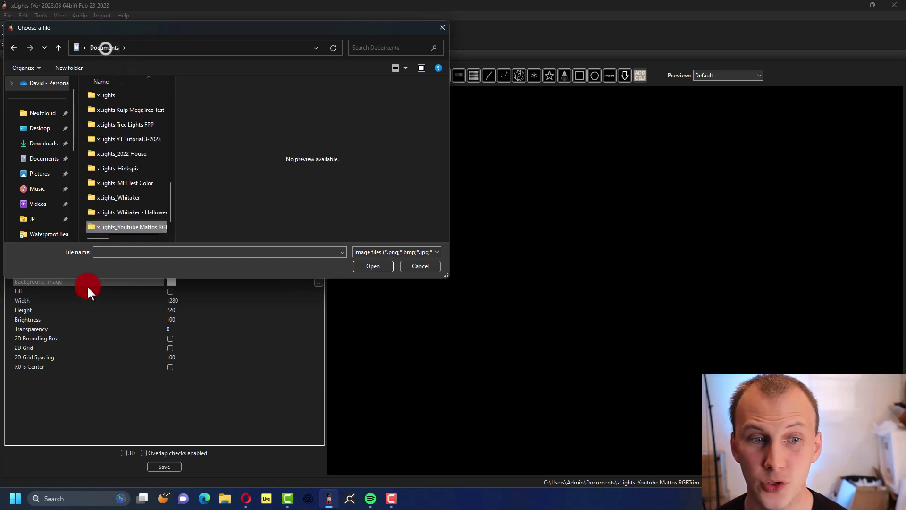
Browse other show folders in Documents for a house picture, previewing the canvas.jpg file in each.
{"action": "double_click", "coordinate": [110, 210]}
{"action": "left_click", "coordinate": [105, 171]}
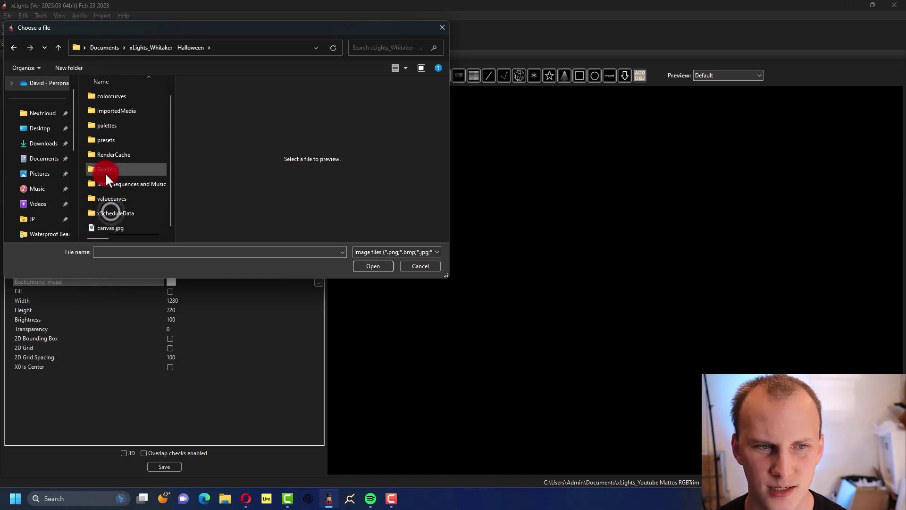
{"action": "left_click", "coordinate": [118, 224]}
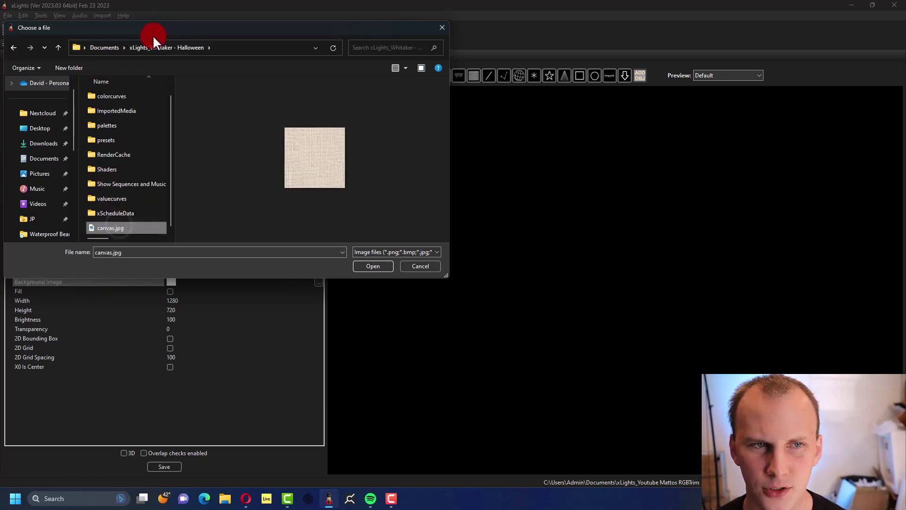
{"action": "left_click", "coordinate": [105, 47]}
{"action": "left_click", "coordinate": [115, 212]}
{"action": "double_click", "coordinate": [115, 210]}
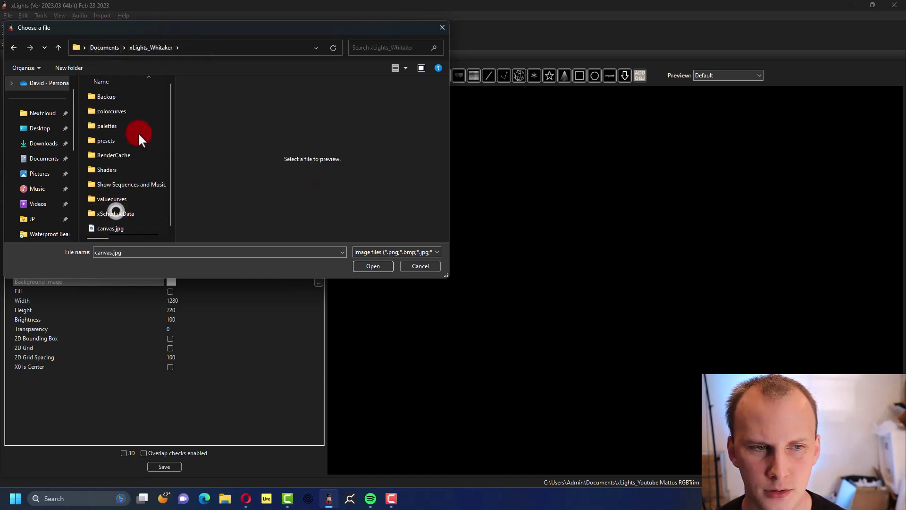
{"action": "left_click", "coordinate": [111, 238]}
{"action": "left_click_drag", "start_coordinate": [111, 238], "coordinate": [84, 237]}
{"action": "left_click", "coordinate": [98, 228]}
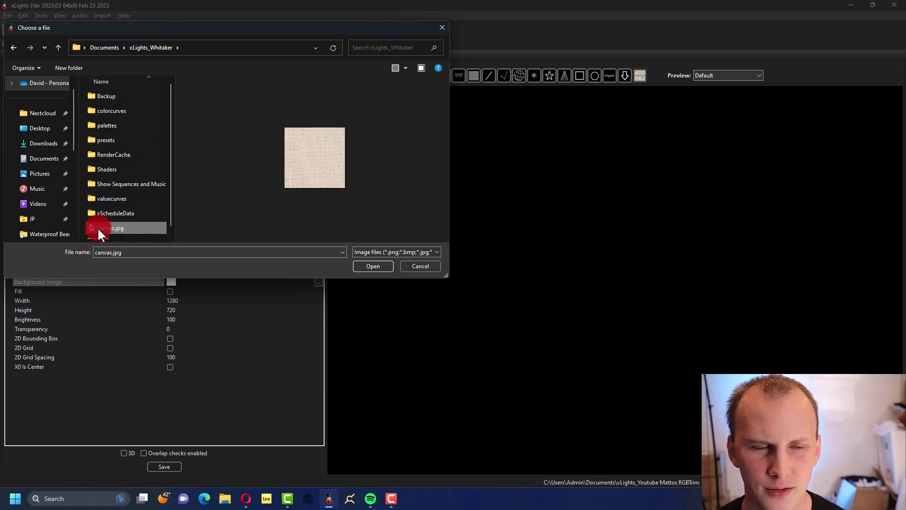
Load New House.jpg from the xLights_2022 House folder as the layout's background image.
{"action": "left_click", "coordinate": [105, 48]}
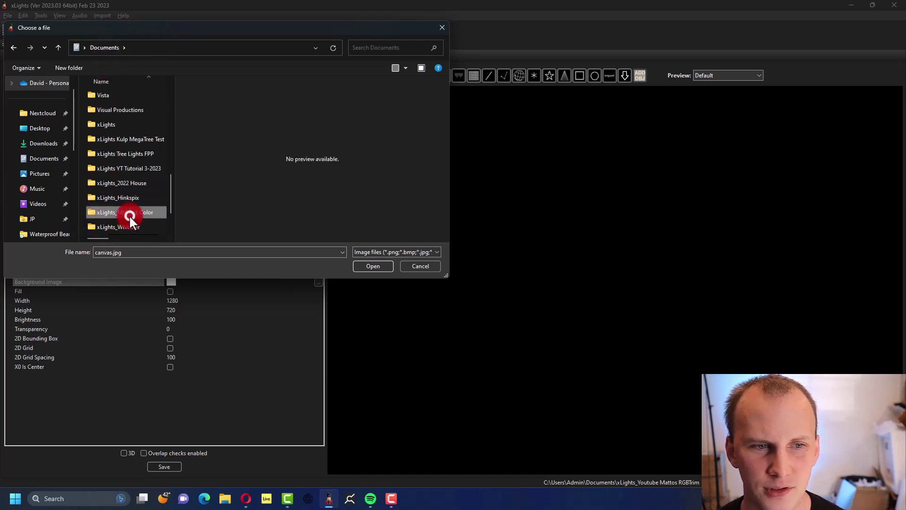
{"action": "double_click", "coordinate": [118, 184]}
{"action": "double_click", "coordinate": [113, 183]}
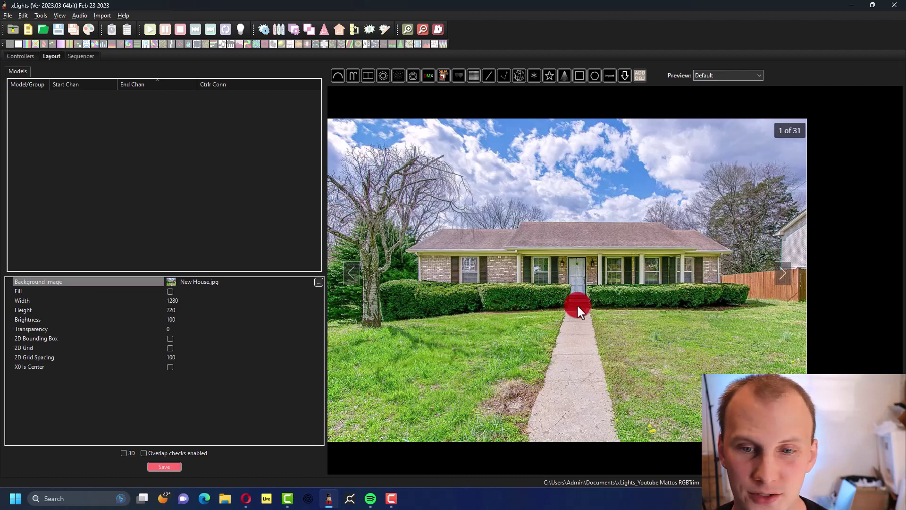
{"action": "scroll", "coordinate": [576, 303], "scroll_direction": "up", "scroll_amount": 2}
{"action": "scroll", "coordinate": [576, 304], "scroll_direction": "down", "scroll_amount": 2}
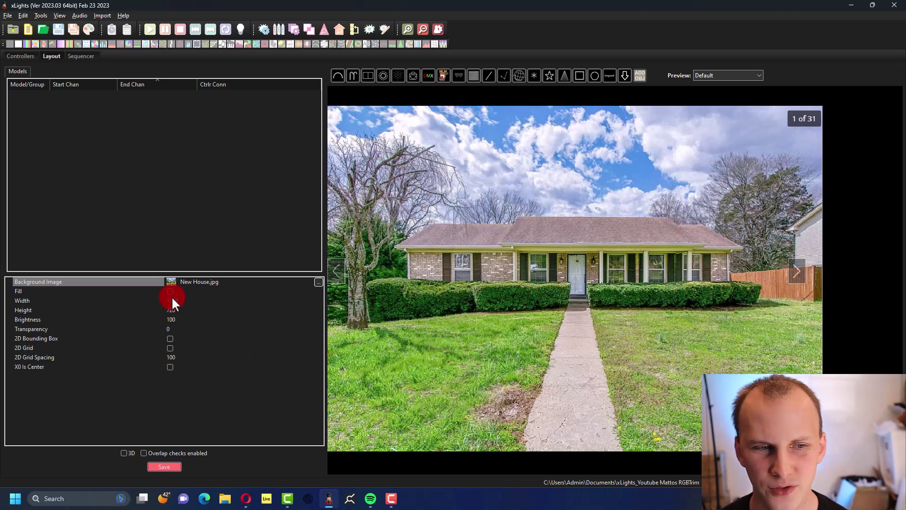
Dim the background image by trying a brightness of 20 and settling on 30.
{"action": "left_click", "coordinate": [172, 320]}
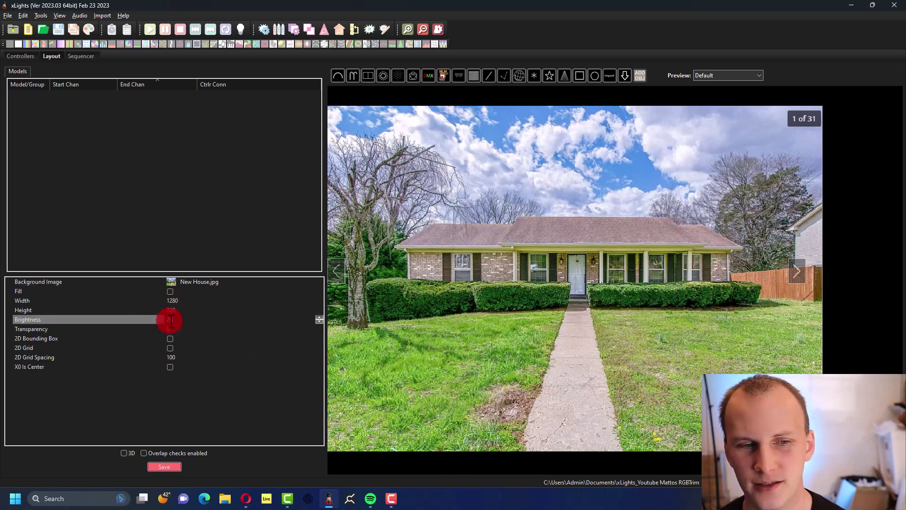
{"action": "type", "text": "20"}
{"action": "key", "text": "Return"}
{"action": "left_click", "coordinate": [176, 320]}
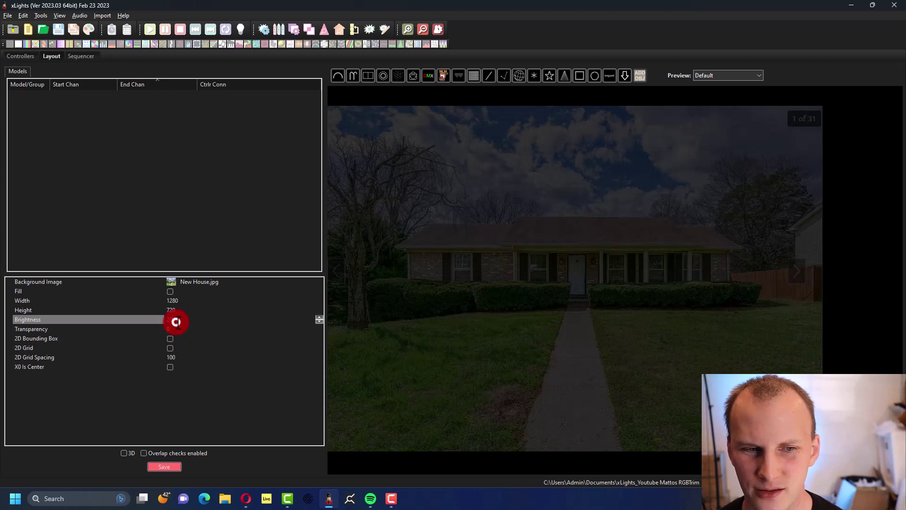
{"action": "type", "text": "30"}
{"action": "key", "text": "Return"}
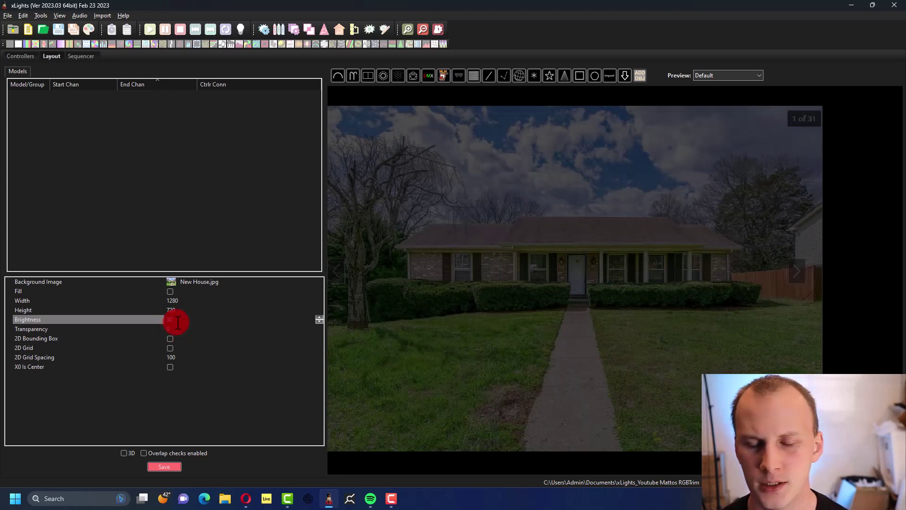
{"action": "left_click", "coordinate": [99, 152]}
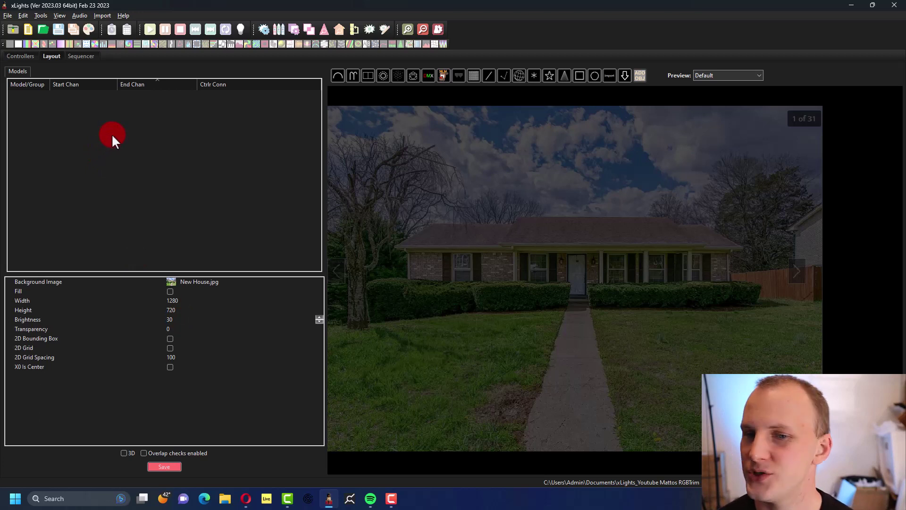
Draw a trial single line model along the house's entire front eave and delete it again.
{"action": "left_click", "coordinate": [489, 76]}
{"action": "left_click_drag", "start_coordinate": [727, 253], "coordinate": [405, 254]}
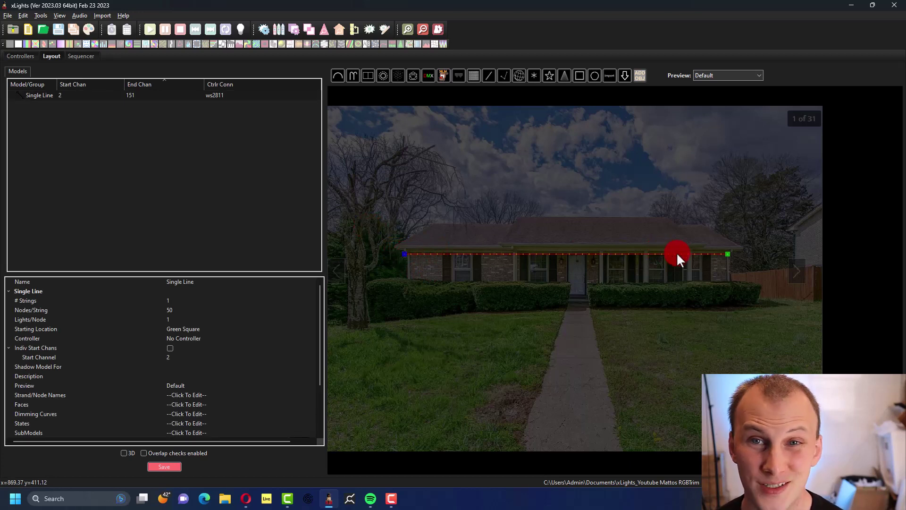
{"action": "key", "text": "Delete"}
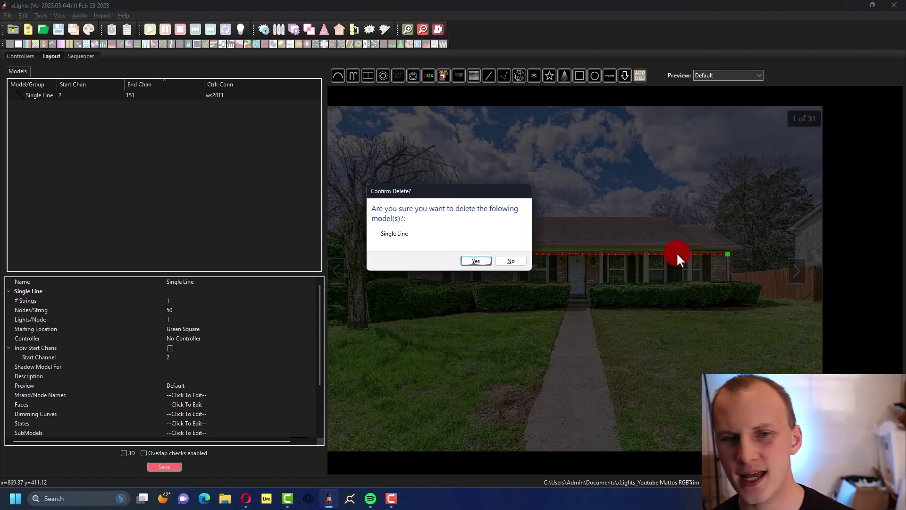
{"action": "key", "text": "Return"}
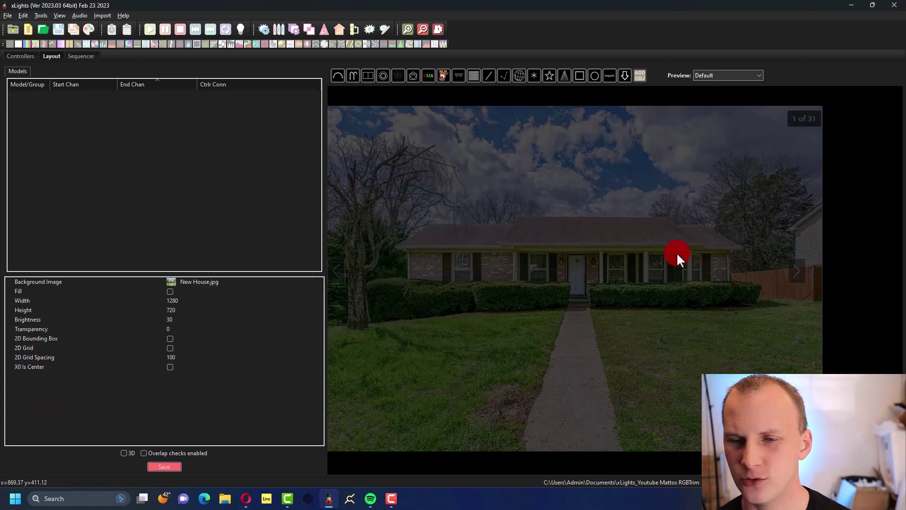
Draw three separate single line models along the front eave, covering its right, middle and left sections in that order.
{"action": "left_click", "coordinate": [493, 75]}
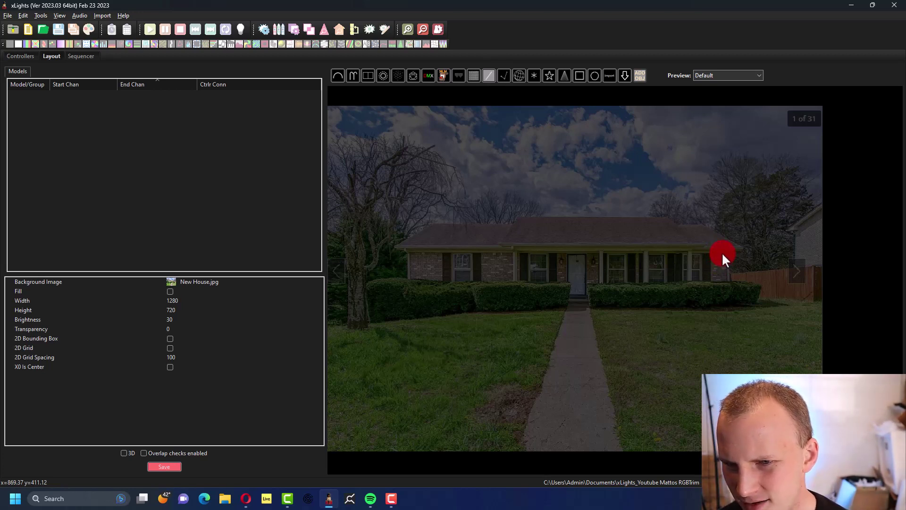
{"action": "left_click_drag", "start_coordinate": [721, 252], "coordinate": [679, 253]}
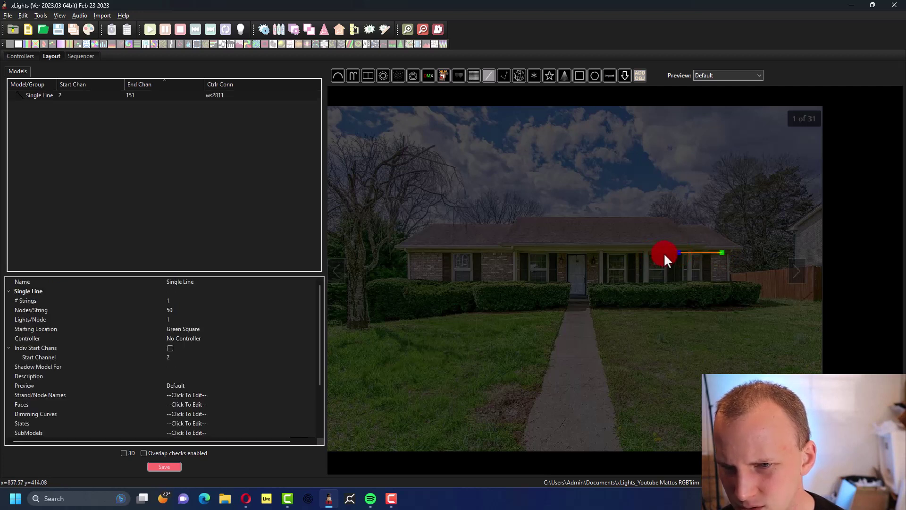
{"action": "left_click", "coordinate": [663, 253]}
{"action": "left_click_drag", "start_coordinate": [662, 253], "coordinate": [526, 253]}
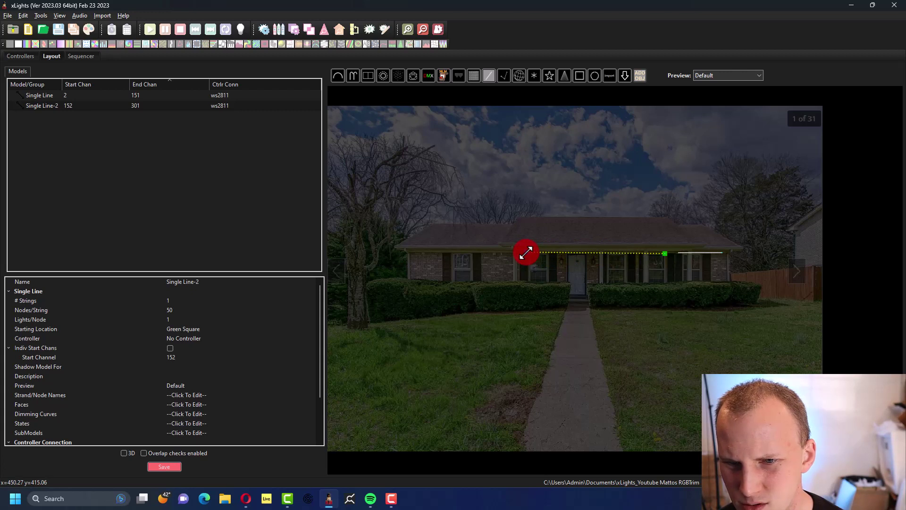
{"action": "left_click_drag", "start_coordinate": [508, 251], "coordinate": [411, 251]}
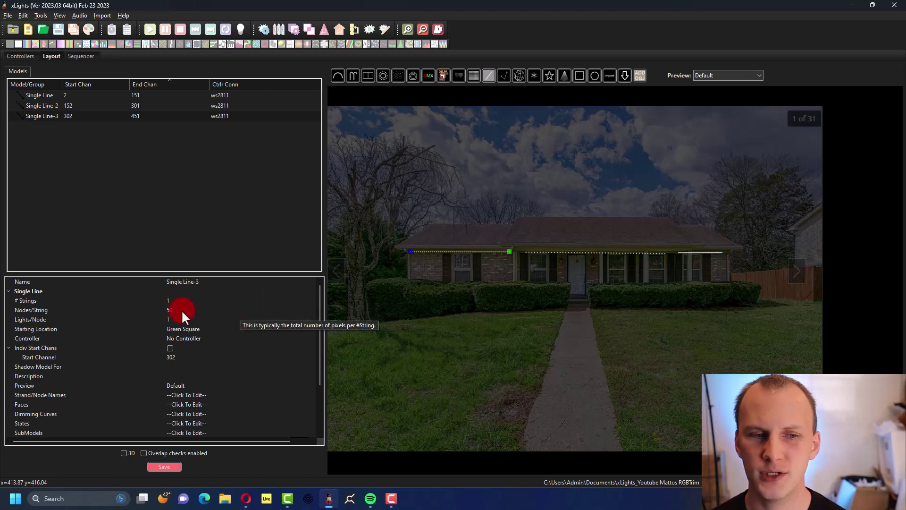
Rename the single line model on the eave's left section to RGBTrim3.
{"action": "scroll", "coordinate": [160, 305], "scroll_direction": "down", "scroll_amount": 1}
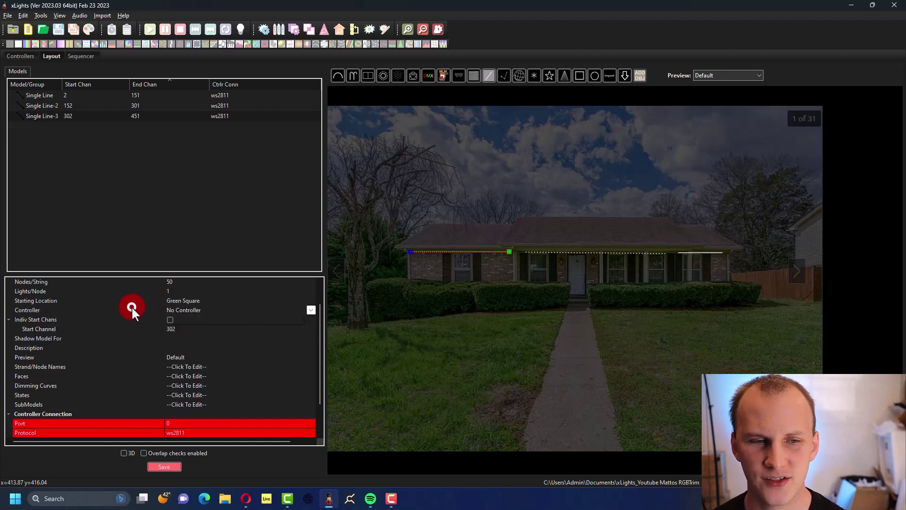
{"action": "scroll", "coordinate": [132, 306], "scroll_direction": "up", "scroll_amount": 1}
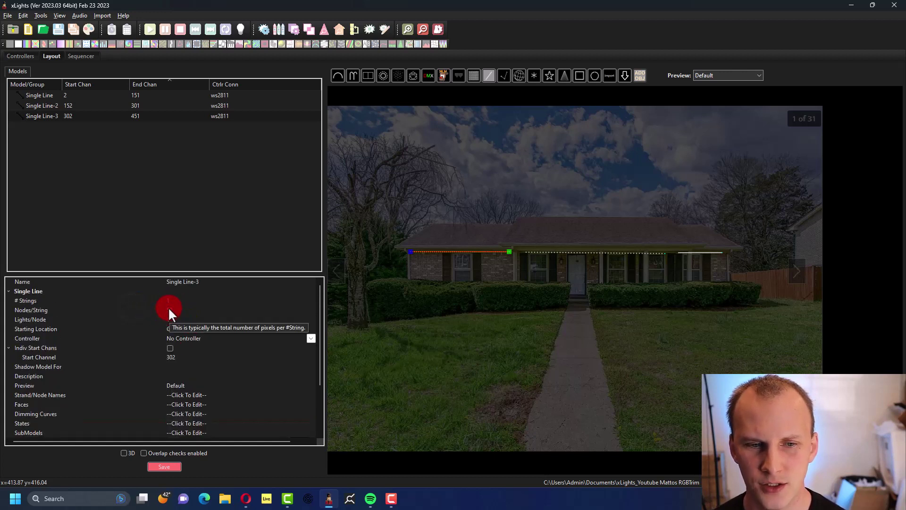
{"action": "left_click", "coordinate": [47, 114]}
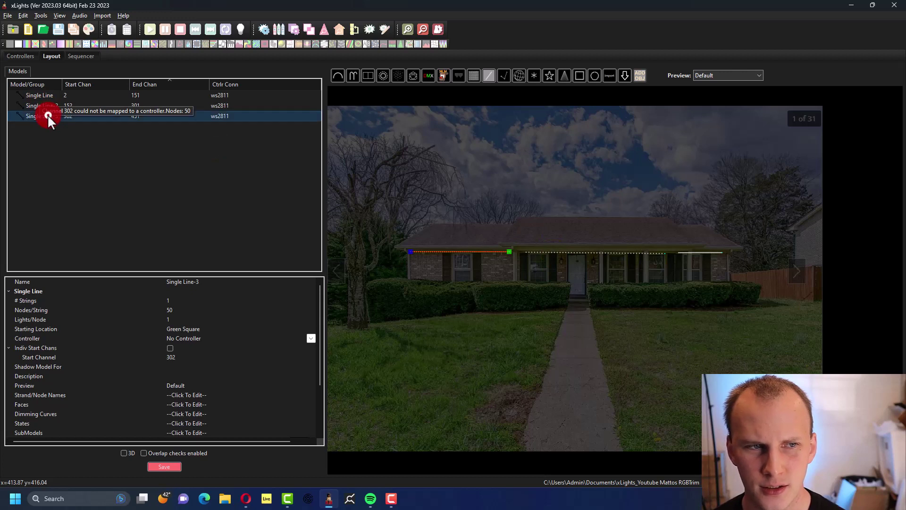
{"action": "left_click", "coordinate": [182, 281]}
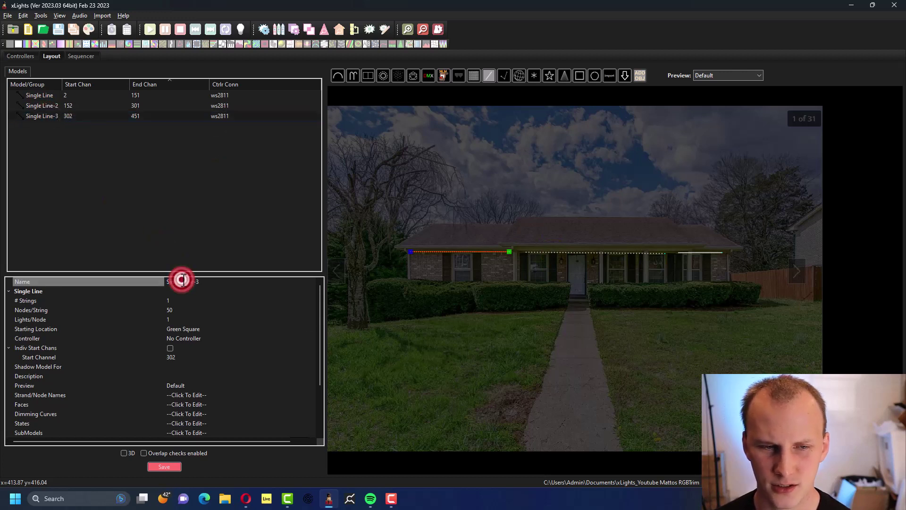
{"action": "type", "text": "RGBTrim3"}
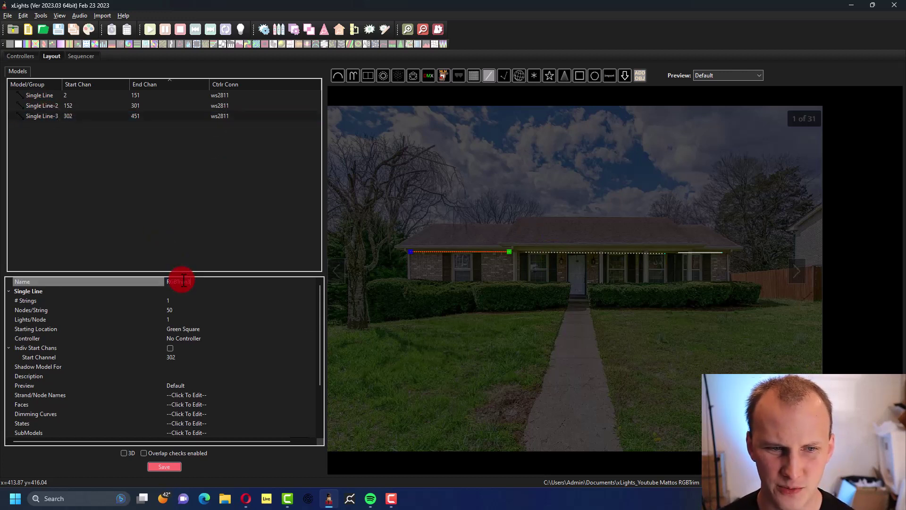
{"action": "key", "text": "Return"}
Rename the single line model on the eave's middle section to RGBTrim2.
{"action": "left_click", "coordinate": [49, 102]}
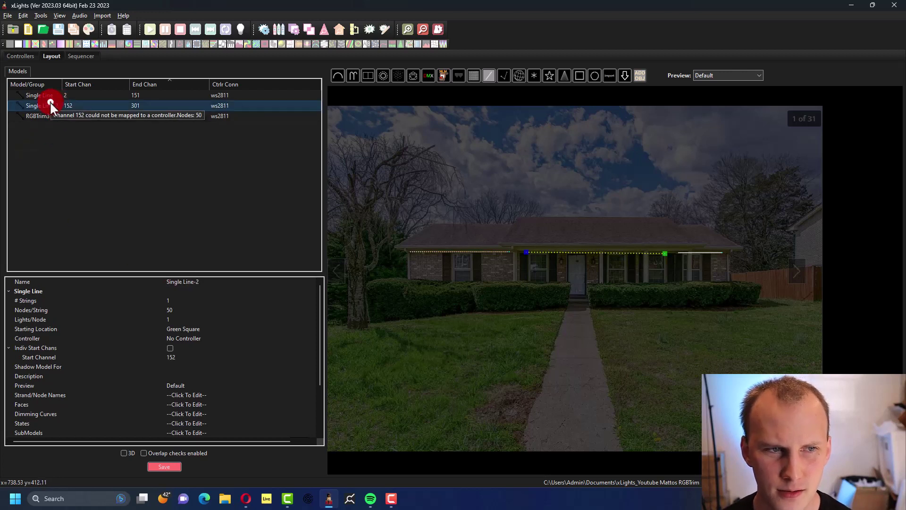
{"action": "left_click", "coordinate": [190, 281]}
{"action": "type", "text": "RGB"}
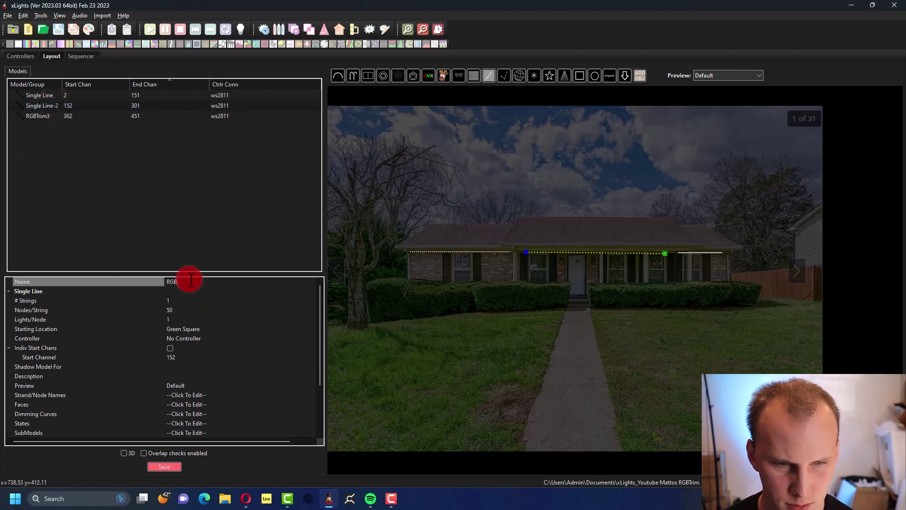
{"action": "type", "text": "Trim2"}
{"action": "key", "text": "Return"}
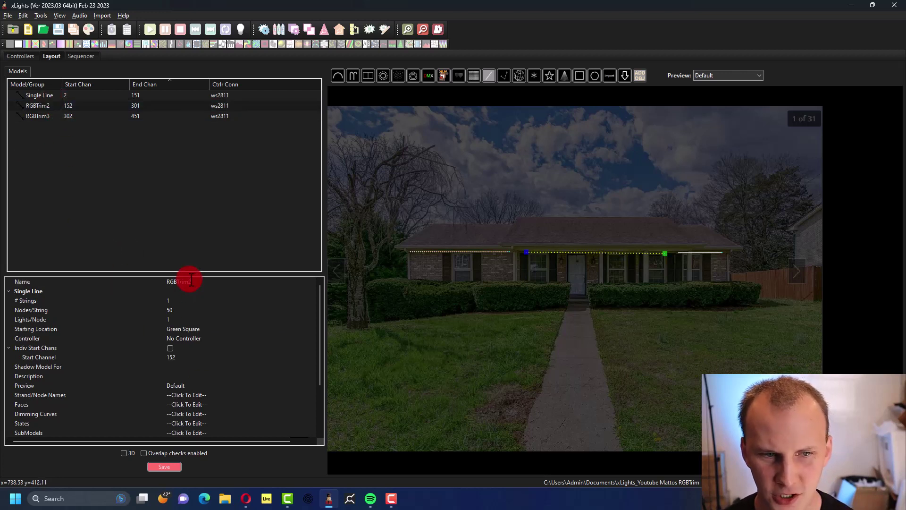
Rename the single line model on the eave's right section to RGBTrim1.
{"action": "left_click", "coordinate": [43, 96]}
{"action": "left_click", "coordinate": [184, 281]}
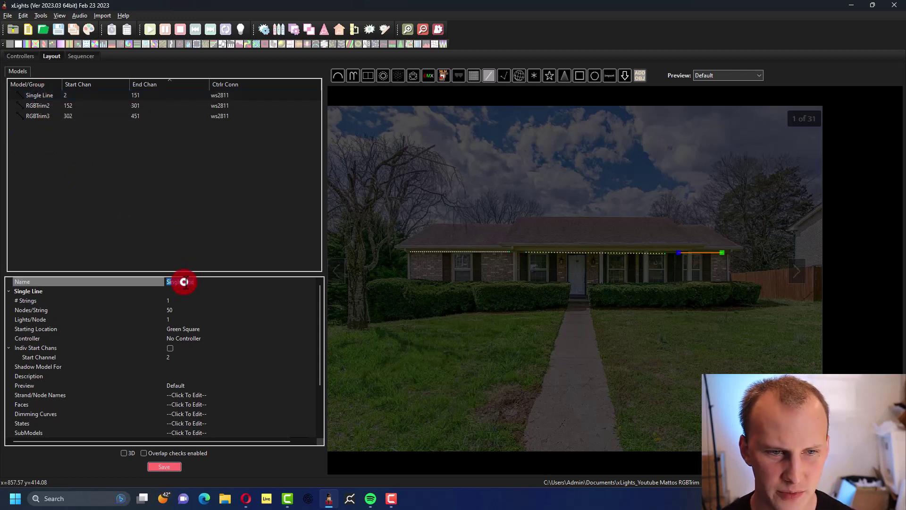
{"action": "type", "text": "RGB"}
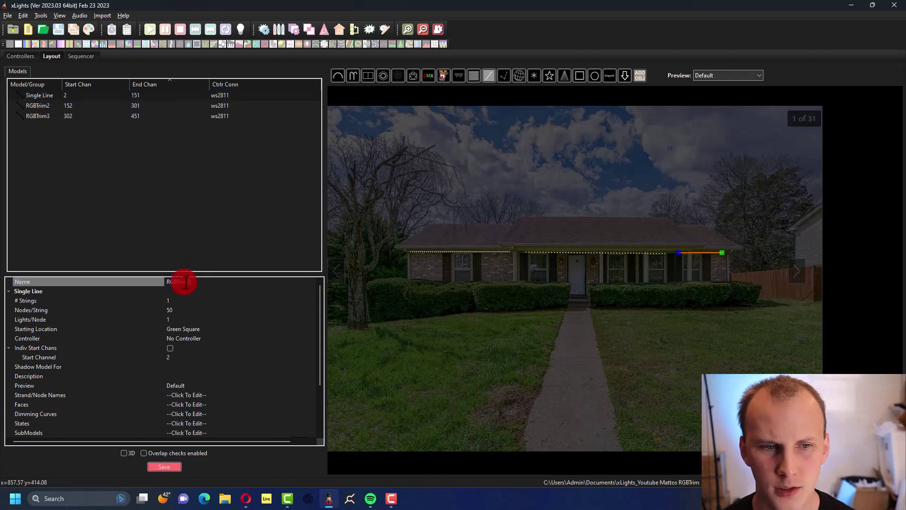
{"action": "type", "text": "Trim1"}
{"action": "key", "text": "Return"}
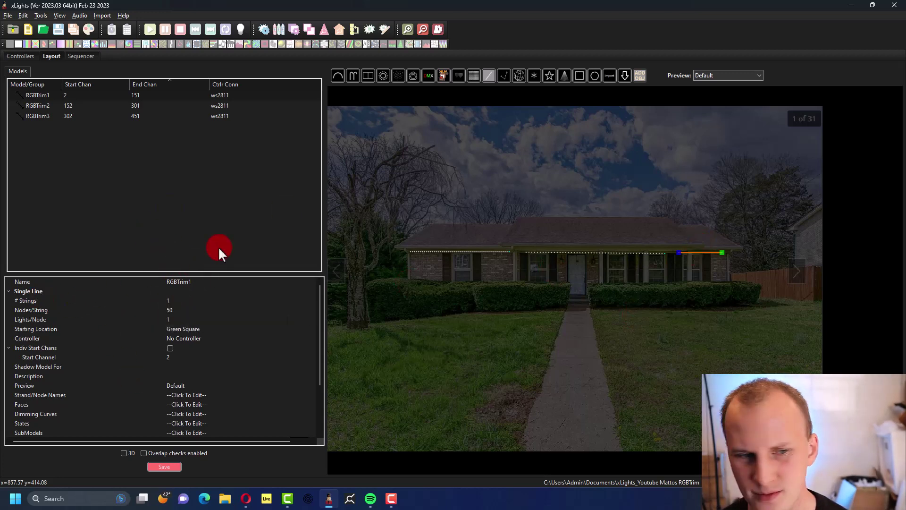
Set the RGBTrim1 model to 20 nodes per string.
{"action": "left_click", "coordinate": [188, 309]}
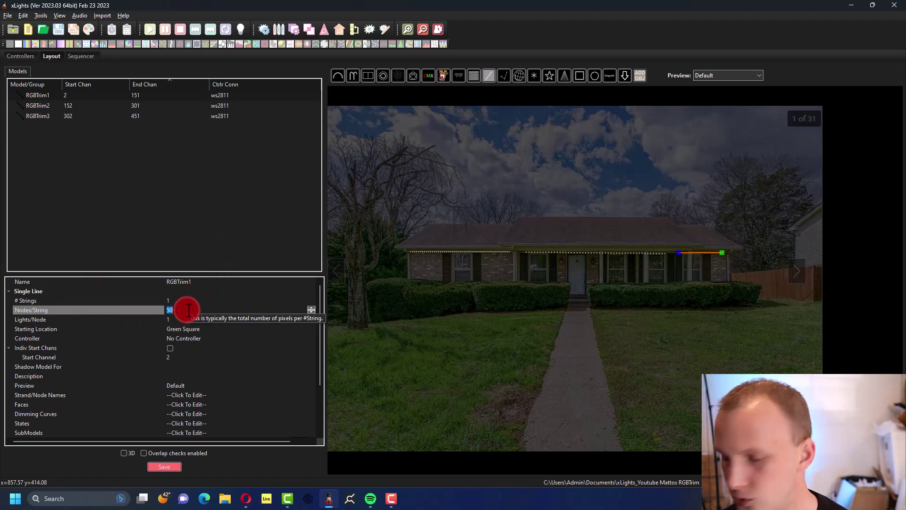
{"action": "type", "text": "20"}
{"action": "key", "text": "Return"}
{"action": "left_click", "coordinate": [546, 254]}
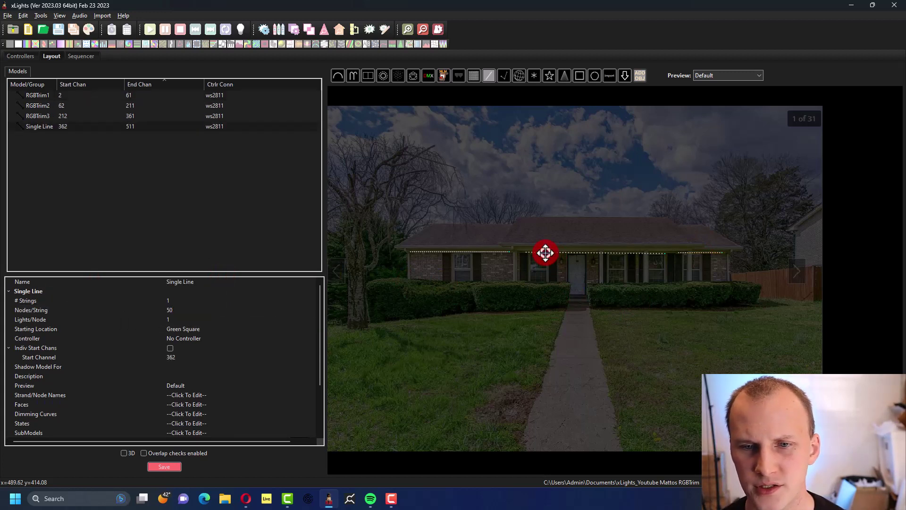
{"action": "left_click", "coordinate": [520, 254]}
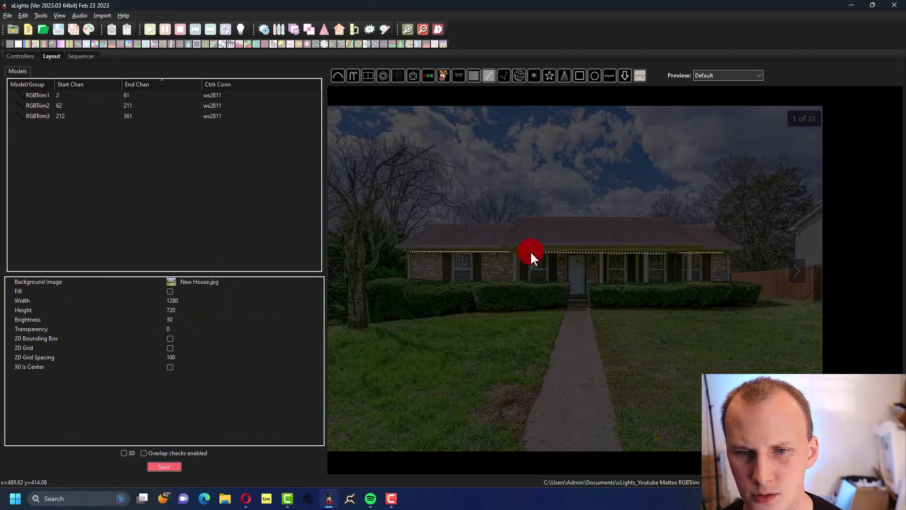
{"action": "left_click", "coordinate": [49, 105]}
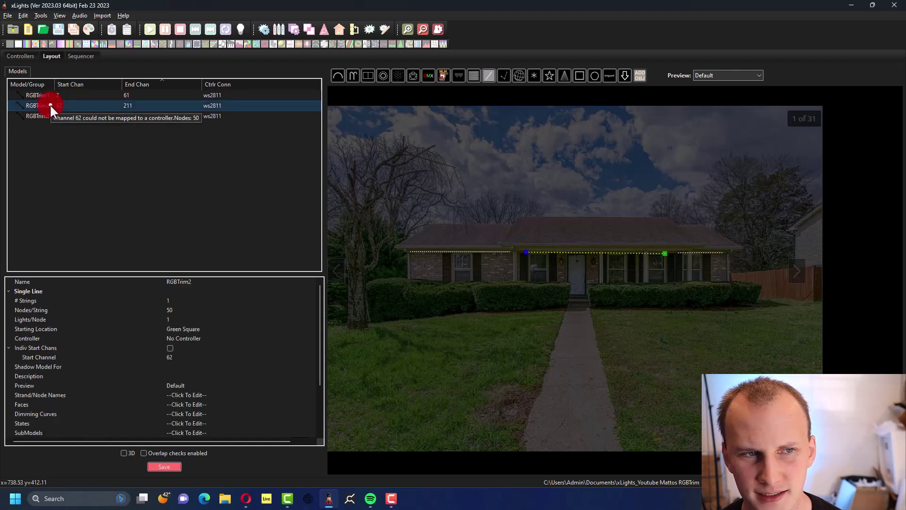
{"action": "left_click", "coordinate": [484, 75]}
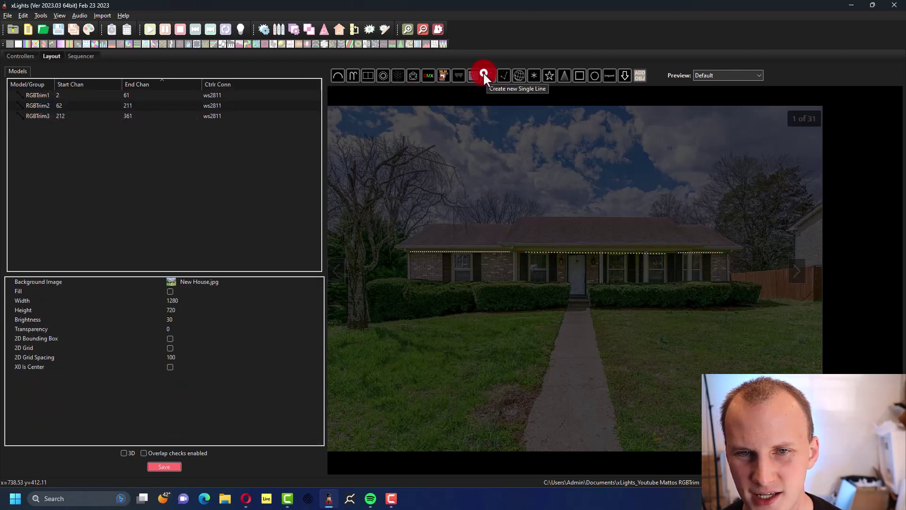
{"action": "left_click_drag", "start_coordinate": [558, 287], "coordinate": [604, 309]}
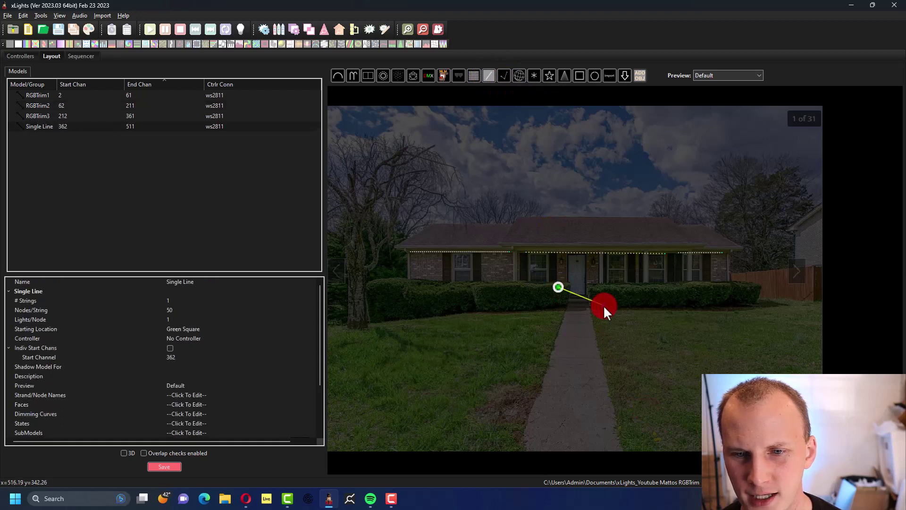
{"action": "left_click", "coordinate": [561, 304]}
{"action": "key", "text": "Delete"}
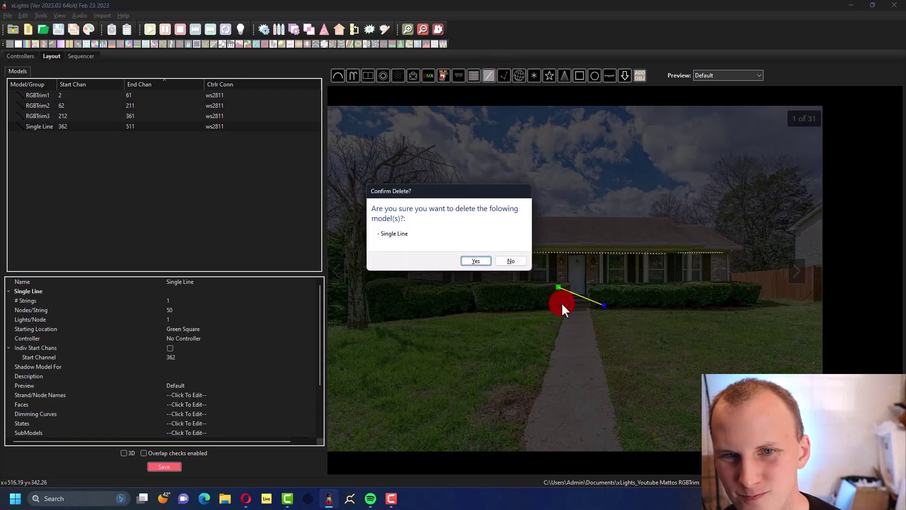
{"action": "key", "text": "Return"}
{"action": "left_click", "coordinate": [485, 75]}
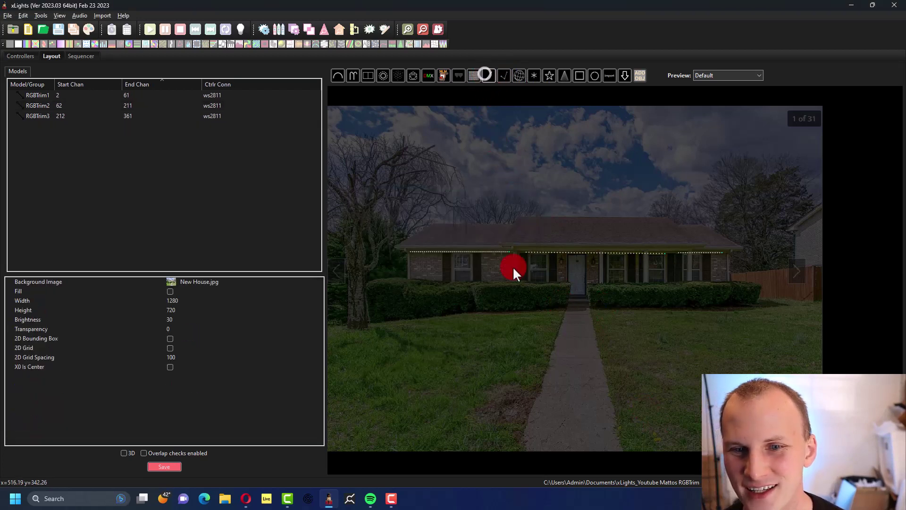
{"action": "left_click", "coordinate": [513, 266]}
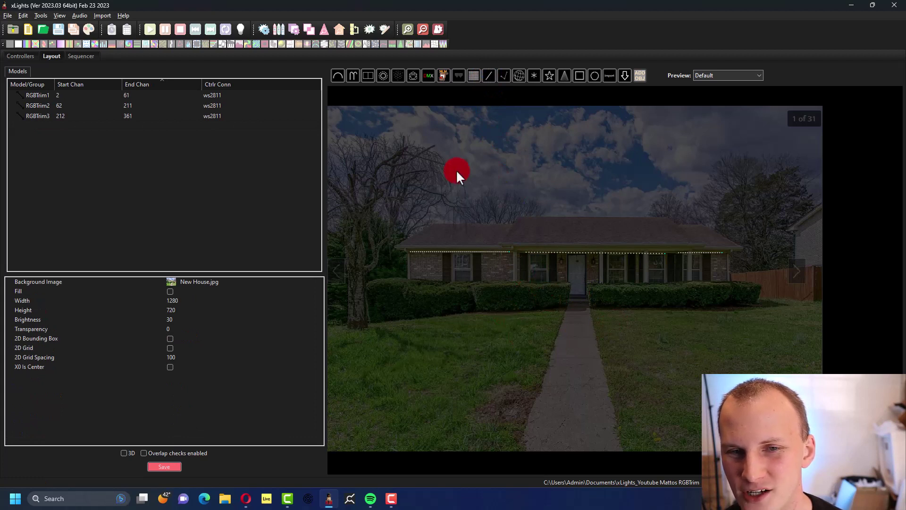
Set the RGBTrim2 model to 70 nodes per string.
{"action": "left_click", "coordinate": [33, 95]}
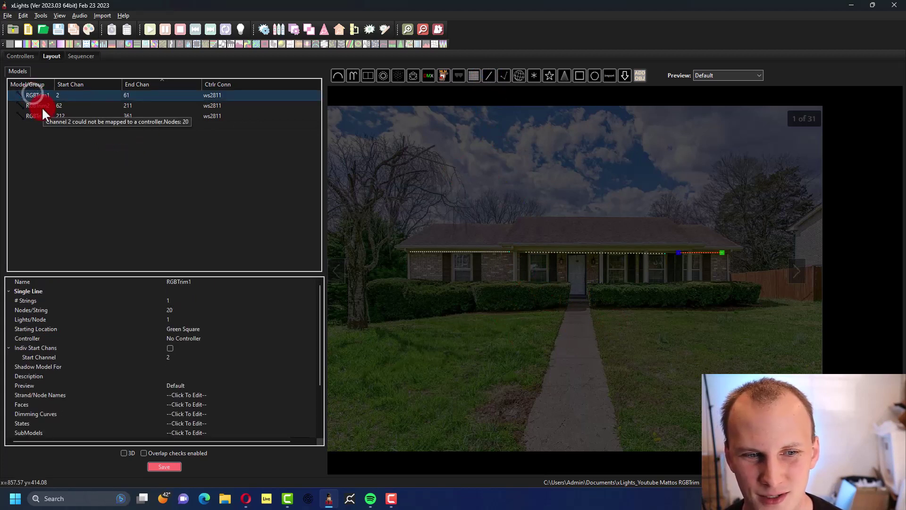
{"action": "left_click", "coordinate": [41, 106]}
{"action": "left_click", "coordinate": [185, 310]}
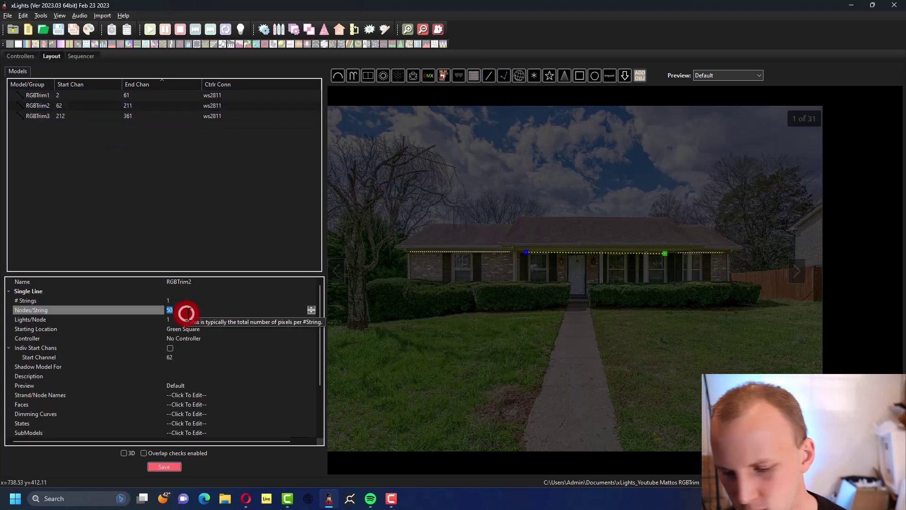
{"action": "type", "text": "70"}
{"action": "key", "text": "Return"}
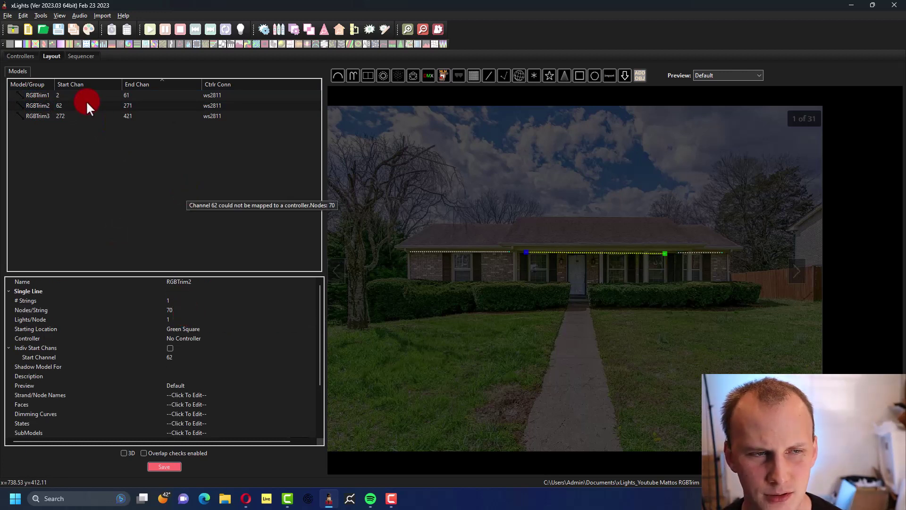
{"action": "left_click", "coordinate": [69, 97]}
{"action": "left_click", "coordinate": [44, 120], "text": "shift"}
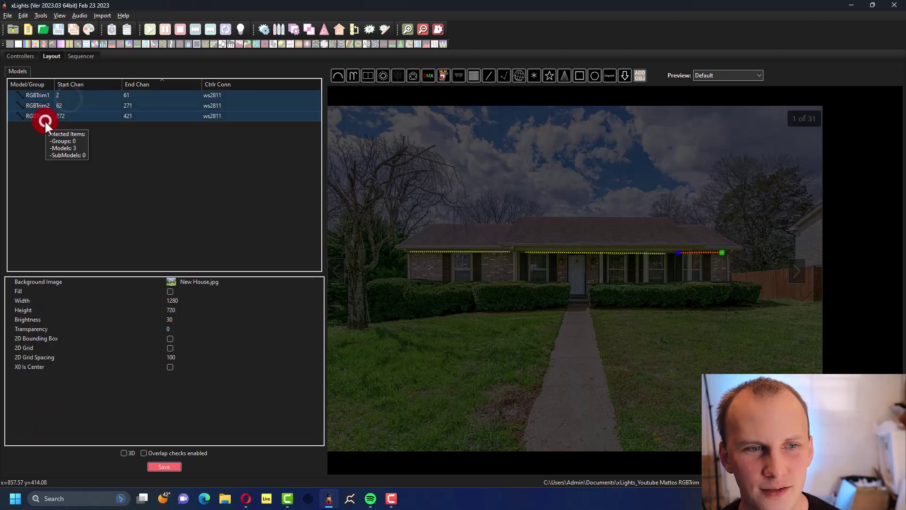
{"action": "right_click", "coordinate": [66, 104]}
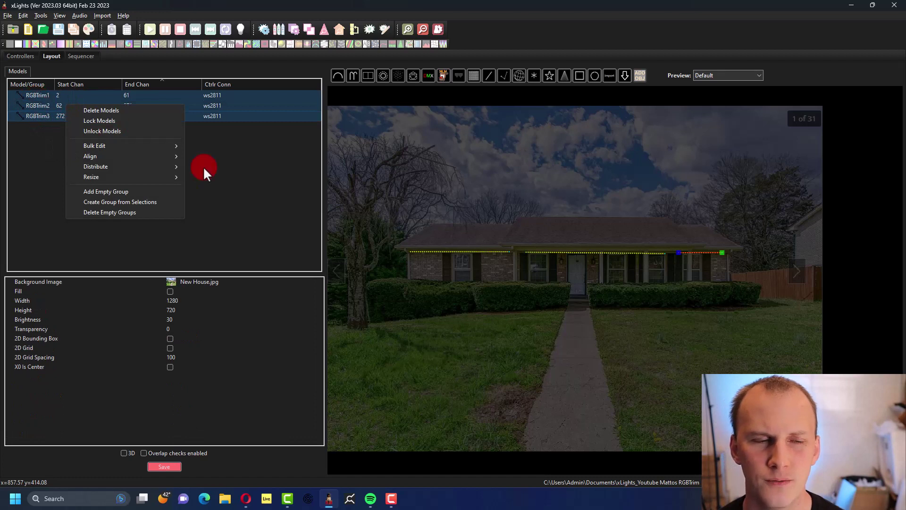
{"action": "mouse_move", "coordinate": [142, 148]}
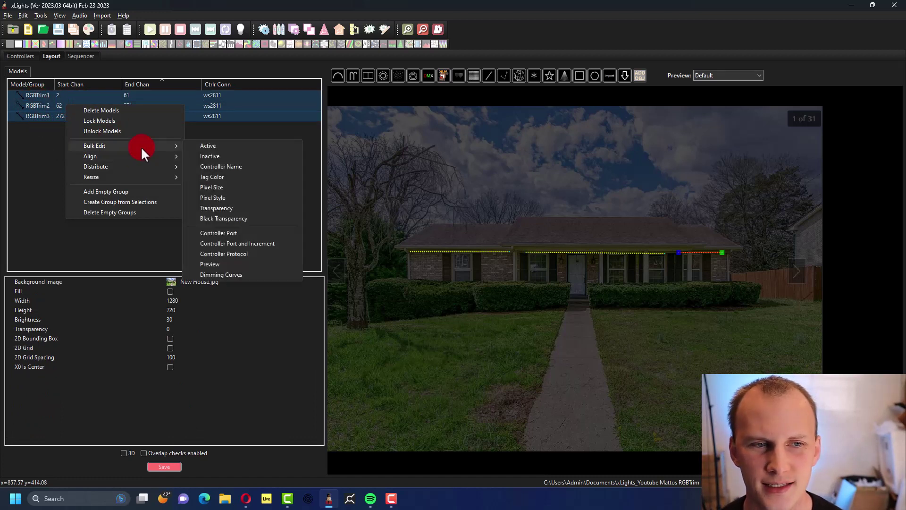
{"action": "mouse_move", "coordinate": [157, 180]}
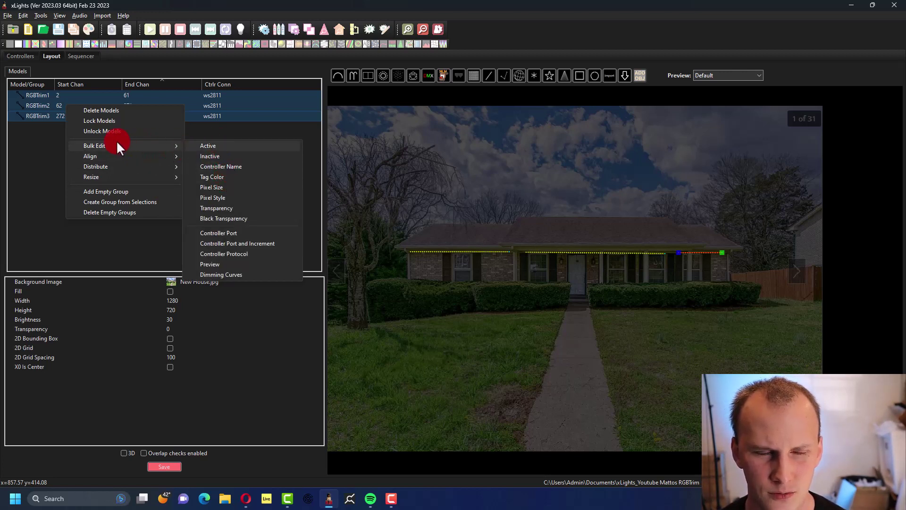
{"action": "left_click", "coordinate": [233, 200]}
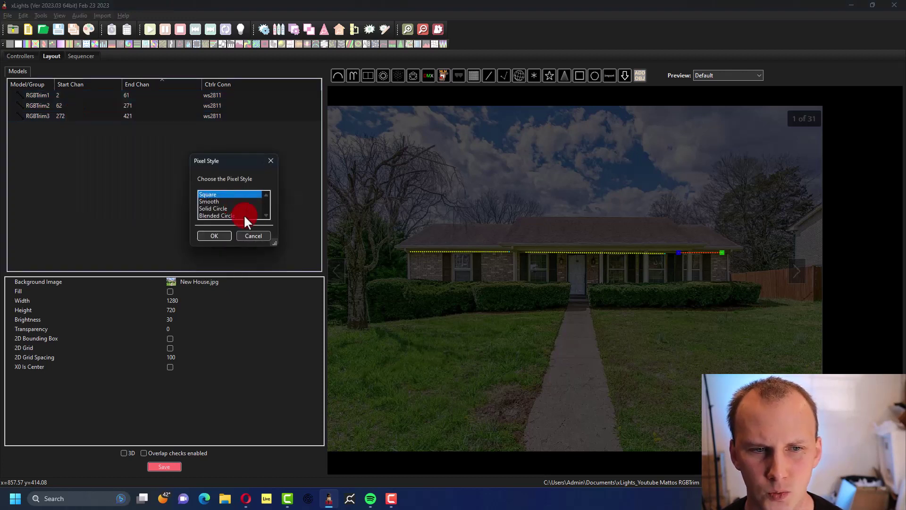
{"action": "left_click", "coordinate": [252, 236]}
{"action": "right_click", "coordinate": [89, 105]}
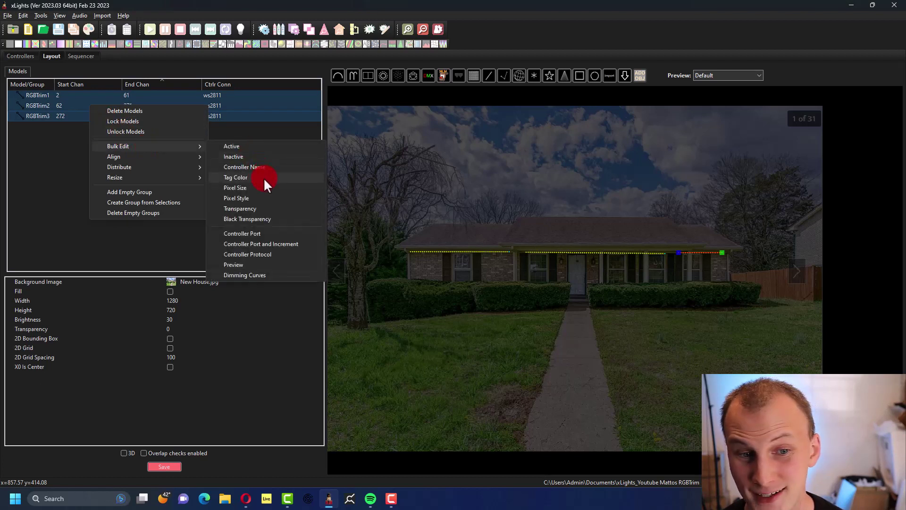
{"action": "left_click", "coordinate": [264, 253]}
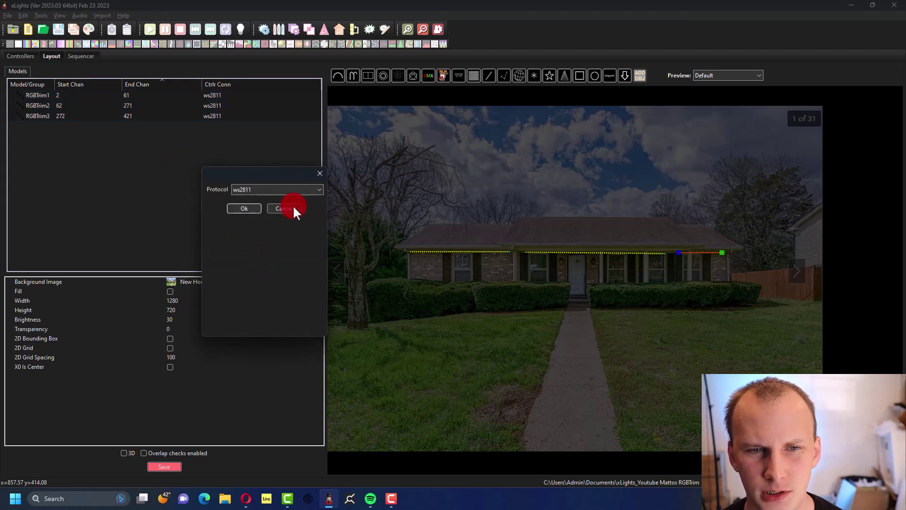
{"action": "left_click", "coordinate": [286, 208]}
Expand the string properties of the RGBTrim1 model and set its string type to RGBW Nodes.
{"action": "left_click", "coordinate": [60, 95]}
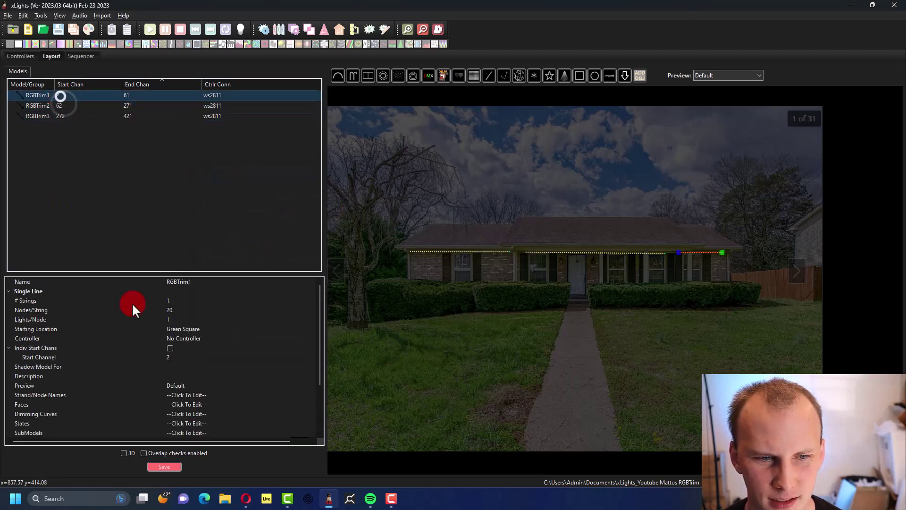
{"action": "scroll", "coordinate": [142, 312], "scroll_direction": "down", "scroll_amount": 3}
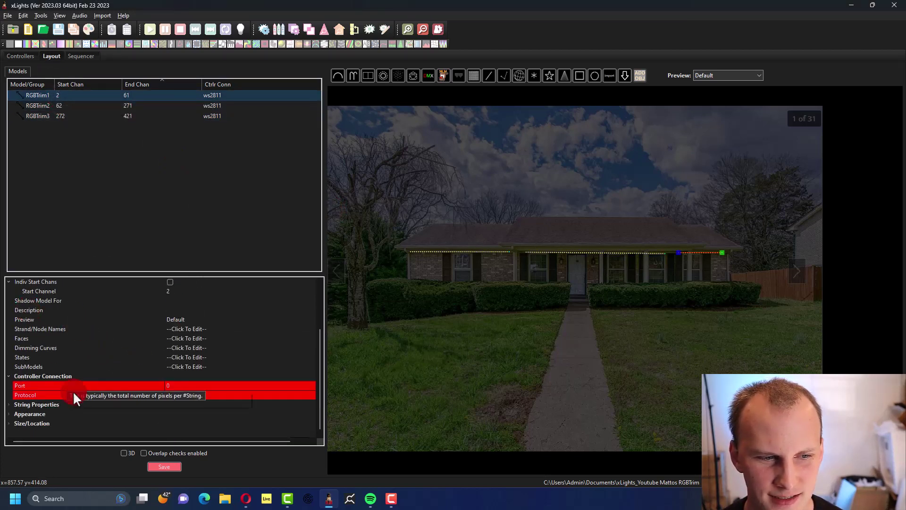
{"action": "left_click", "coordinate": [9, 404]}
{"action": "scroll", "coordinate": [69, 382], "scroll_direction": "down", "scroll_amount": 1}
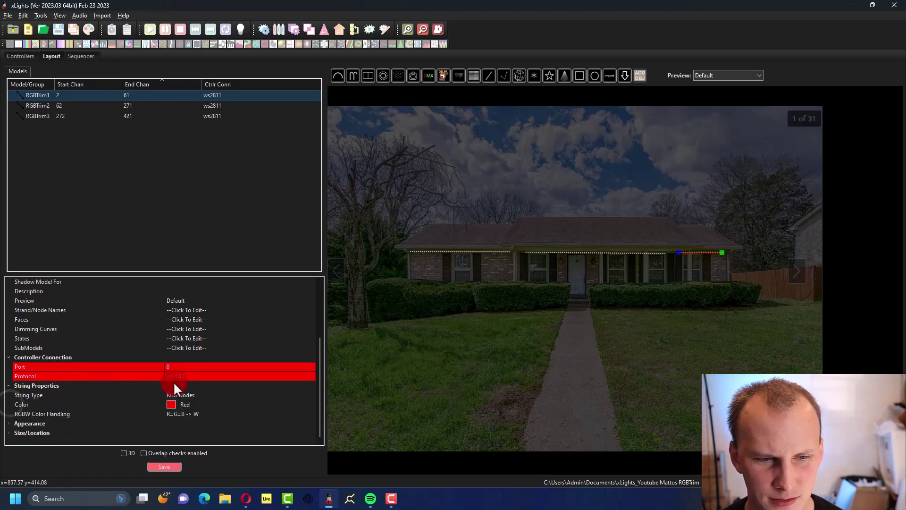
{"action": "left_click", "coordinate": [183, 397]}
{"action": "left_click", "coordinate": [182, 397]}
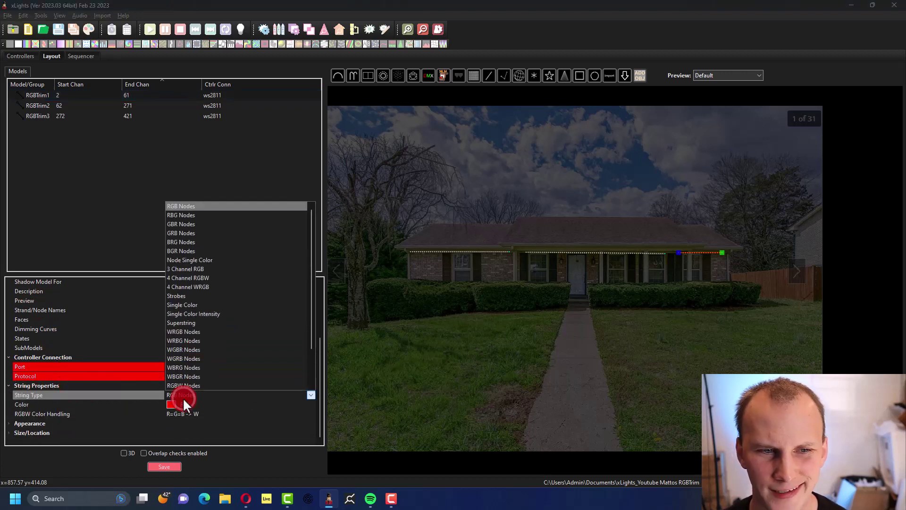
{"action": "left_click", "coordinate": [182, 397]}
{"action": "scroll", "coordinate": [182, 397], "scroll_direction": "up", "scroll_amount": 4}
{"action": "scroll", "coordinate": [183, 397], "scroll_direction": "down", "scroll_amount": 3}
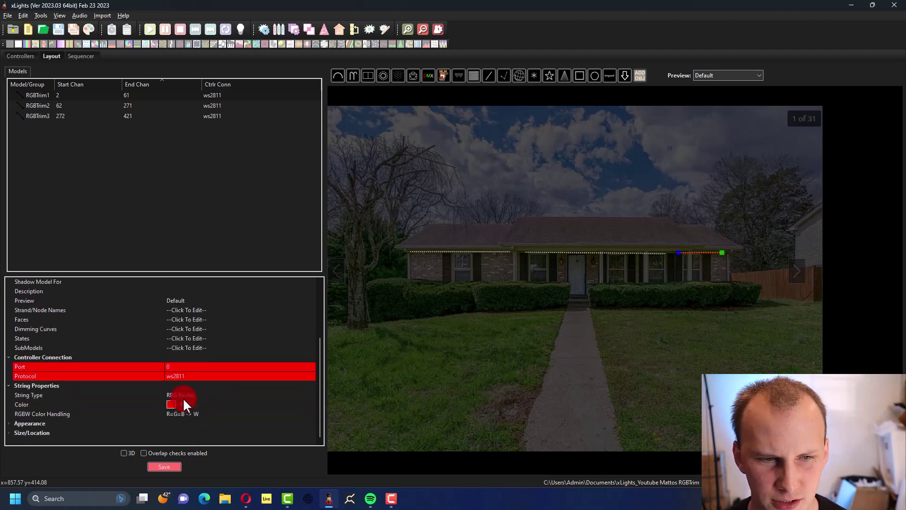
{"action": "left_click", "coordinate": [182, 395]}
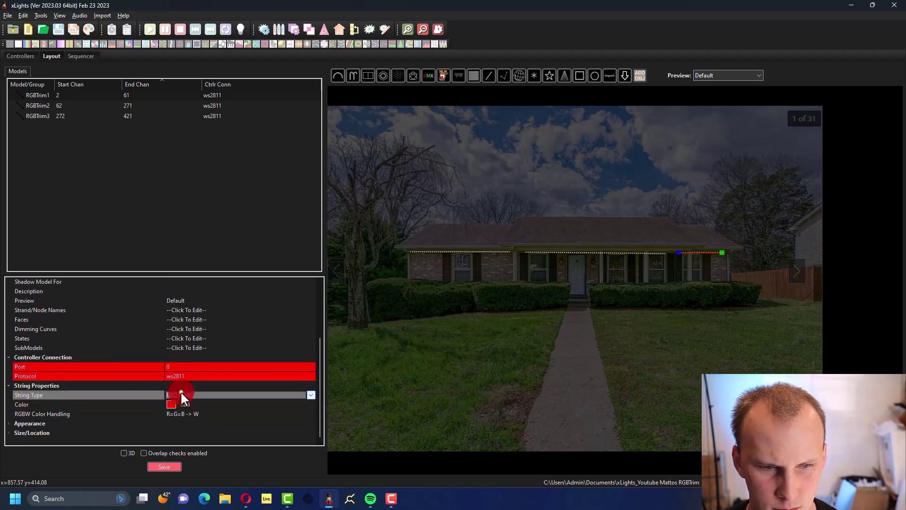
{"action": "left_click", "coordinate": [181, 394]}
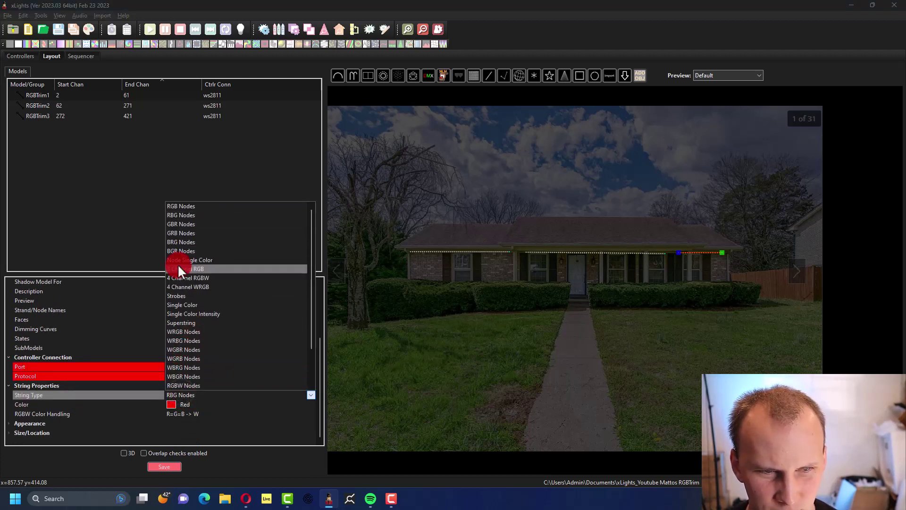
{"action": "scroll", "coordinate": [178, 265], "scroll_direction": "down", "scroll_amount": 2}
{"action": "scroll", "coordinate": [177, 265], "scroll_direction": "up", "scroll_amount": 2}
{"action": "scroll", "coordinate": [217, 313], "scroll_direction": "down", "scroll_amount": 2}
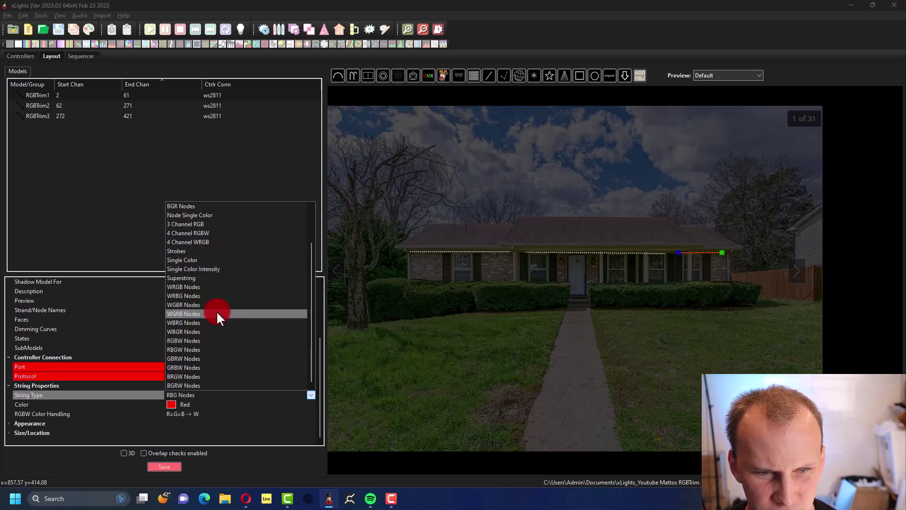
{"action": "left_click", "coordinate": [220, 342]}
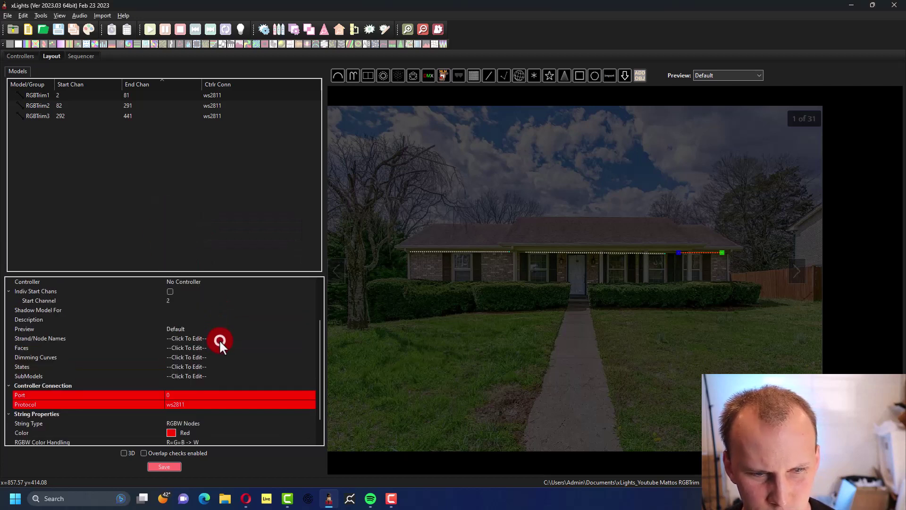
Set the string type of the RGBTrim2 model to RGBW Nodes.
{"action": "left_click", "coordinate": [57, 93]}
{"action": "left_click", "coordinate": [58, 104]}
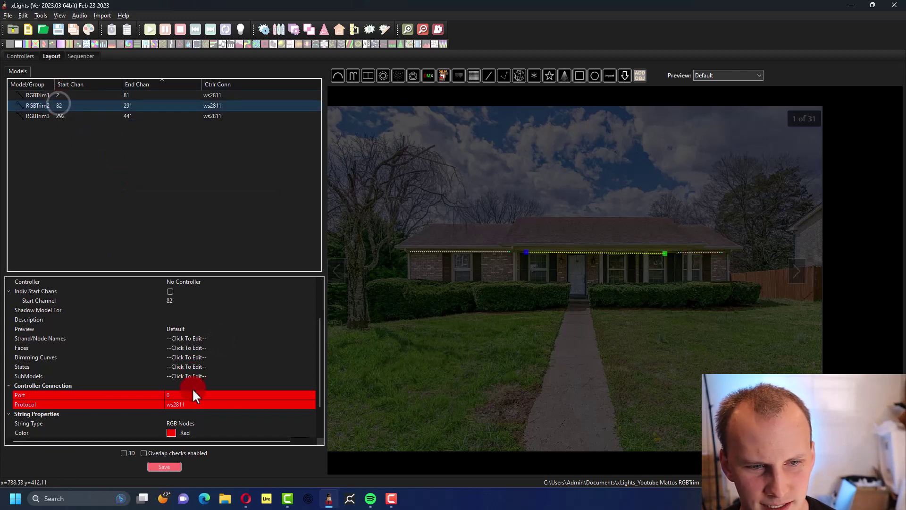
{"action": "left_click", "coordinate": [180, 420]}
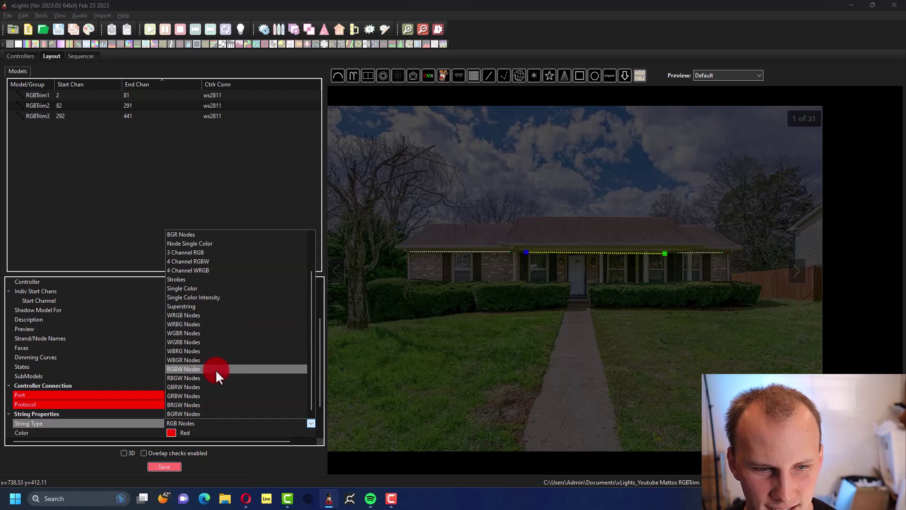
{"action": "left_click", "coordinate": [217, 368]}
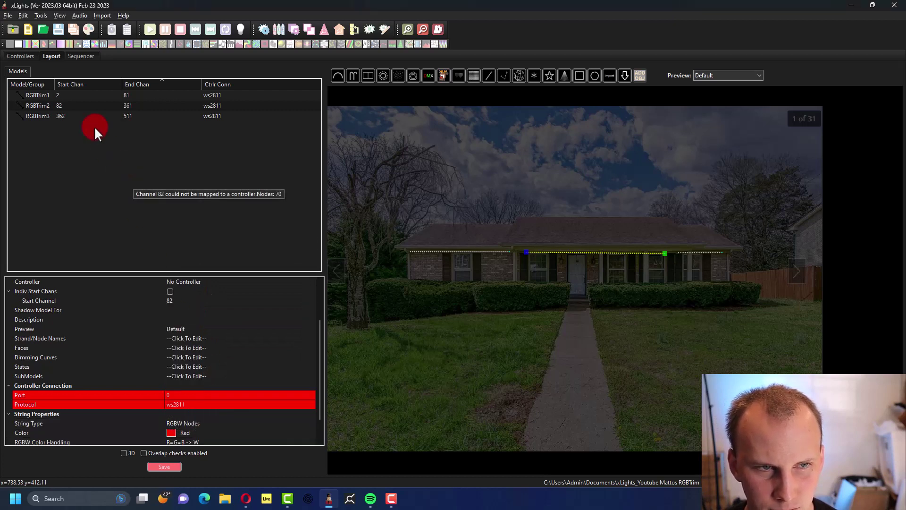
Set the string type of the RGBTrim3 model to RGBW Nodes and save the layout.
{"action": "left_click", "coordinate": [39, 116]}
{"action": "scroll", "coordinate": [203, 370], "scroll_direction": "down", "scroll_amount": 1}
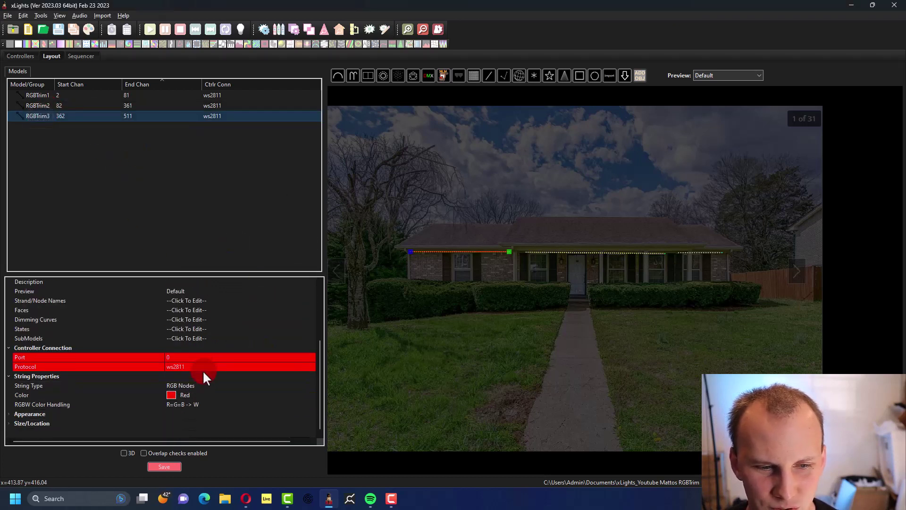
{"action": "left_click", "coordinate": [190, 384]}
{"action": "left_click", "coordinate": [189, 384]}
{"action": "scroll", "coordinate": [196, 325], "scroll_direction": "down", "scroll_amount": 2}
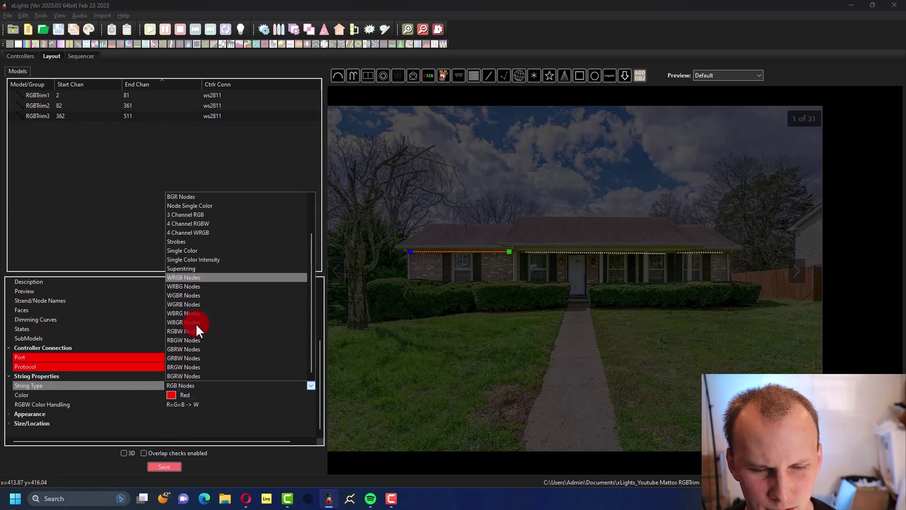
{"action": "scroll", "coordinate": [196, 324], "scroll_direction": "up", "scroll_amount": 1}
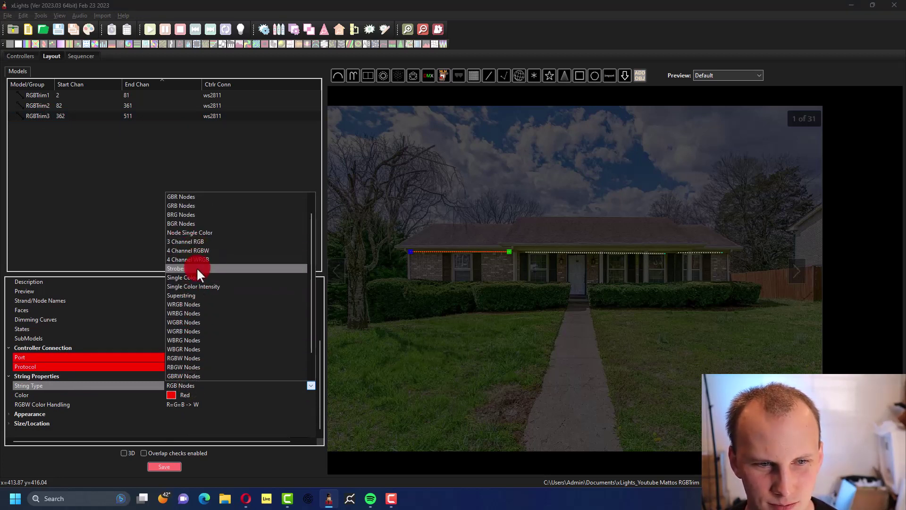
{"action": "scroll", "coordinate": [200, 307], "scroll_direction": "down", "scroll_amount": 1}
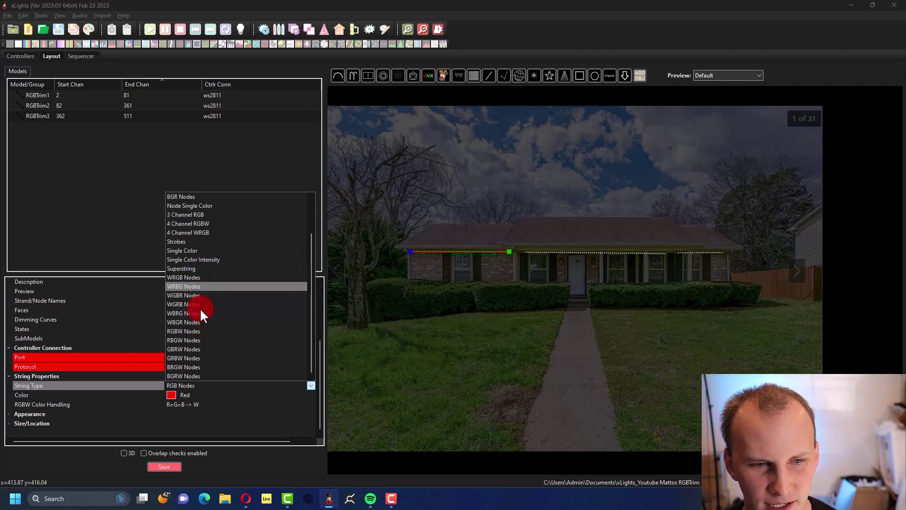
{"action": "left_click", "coordinate": [205, 332]}
{"action": "left_click", "coordinate": [129, 194]}
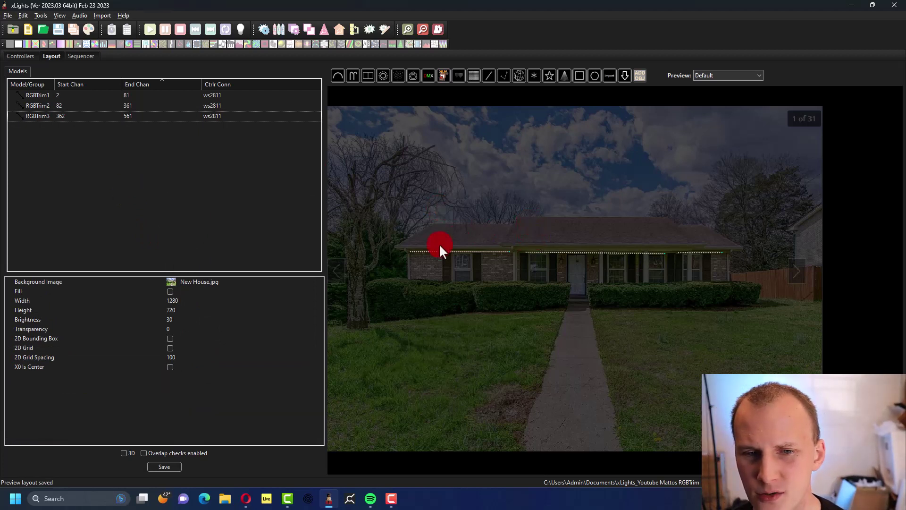
Adjust the outer endpoint of the RGBTrim3 line so the line runs level along the roofline.
{"action": "left_click", "coordinate": [416, 251]}
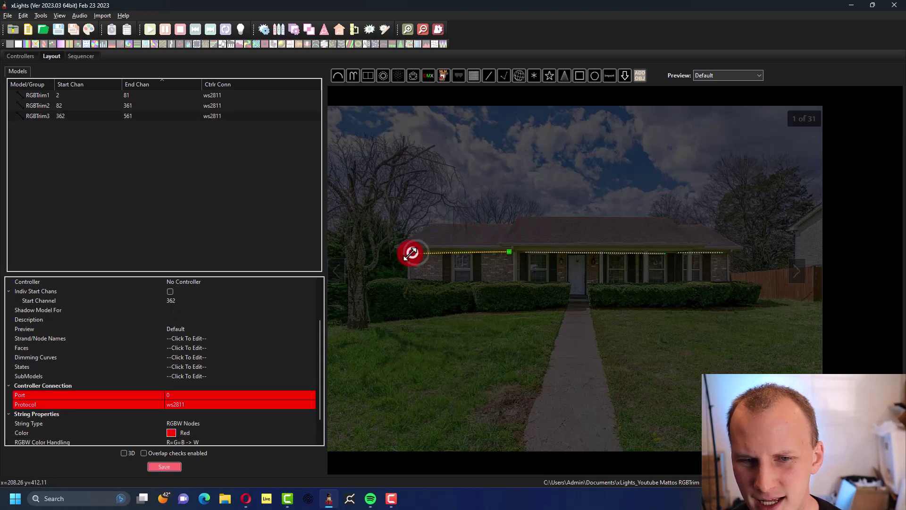
{"action": "scroll", "coordinate": [408, 253], "scroll_direction": "up", "scroll_amount": 3}
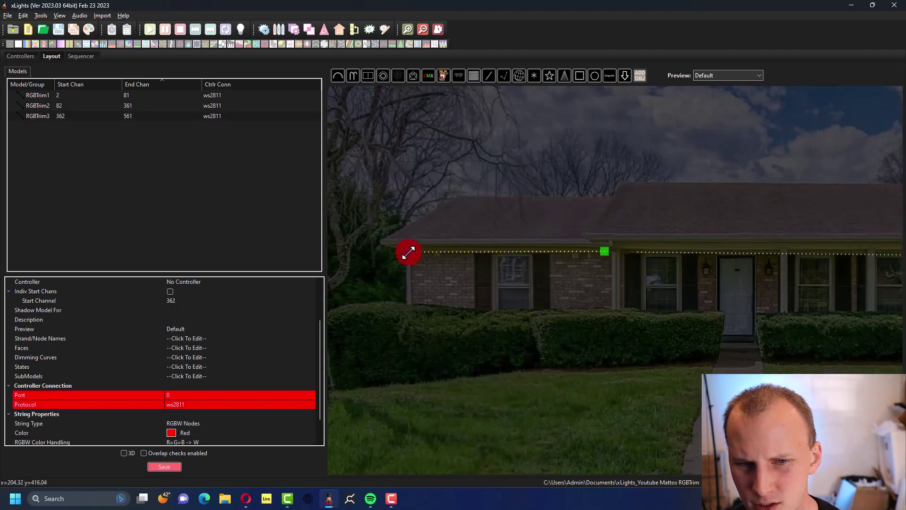
{"action": "scroll", "coordinate": [408, 252], "scroll_direction": "up", "scroll_amount": 3}
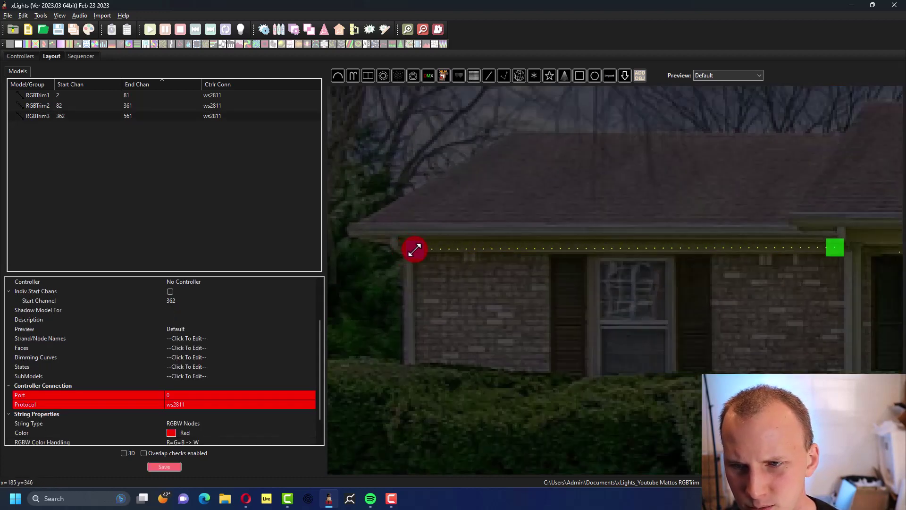
{"action": "mouse_move", "coordinate": [414, 249]}
{"action": "left_mouse_down"}
{"action": "mouse_move", "coordinate": [418, 260]}
{"action": "mouse_move", "coordinate": [444, 239]}
{"action": "mouse_move", "coordinate": [423, 162]}
{"action": "mouse_move", "coordinate": [414, 255]}
{"action": "mouse_move", "coordinate": [413, 246]}
{"action": "left_mouse_up"}
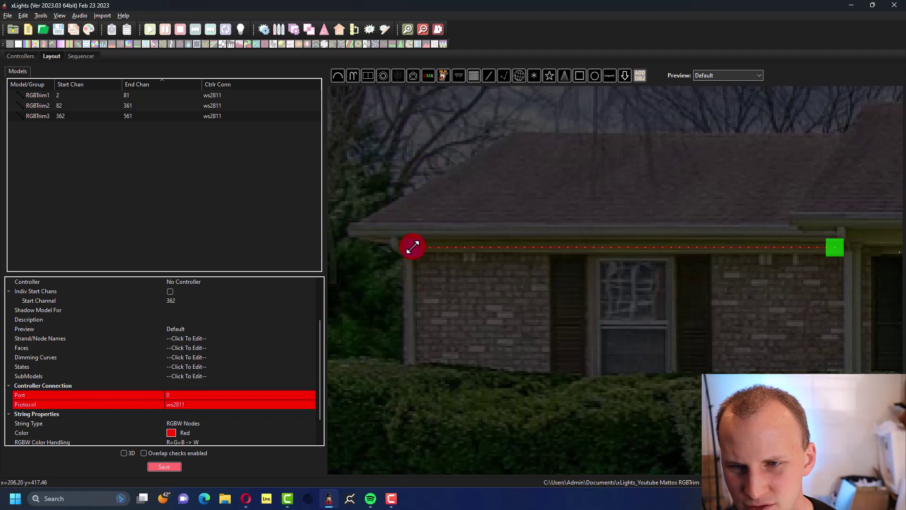
{"action": "left_click", "coordinate": [398, 265]}
{"action": "scroll", "coordinate": [398, 265], "scroll_direction": "down", "scroll_amount": 3}
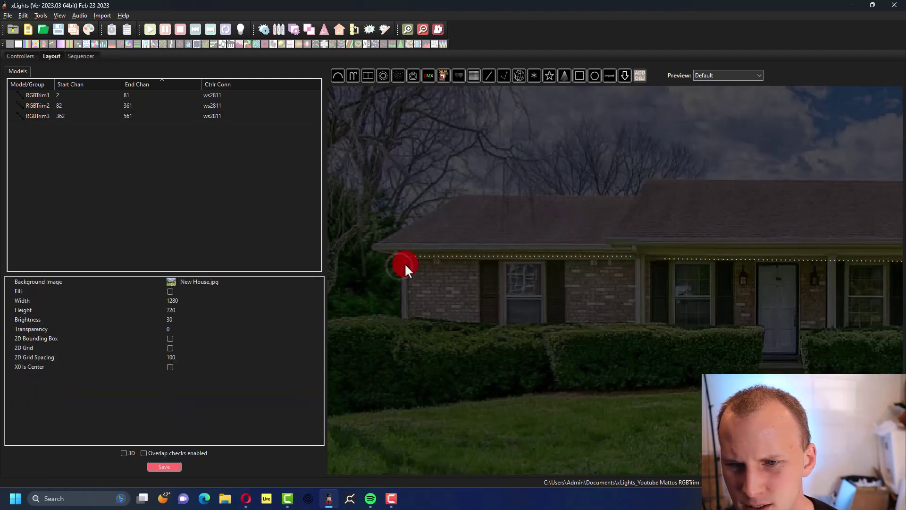
{"action": "scroll", "coordinate": [483, 277], "scroll_direction": "down", "scroll_amount": 3}
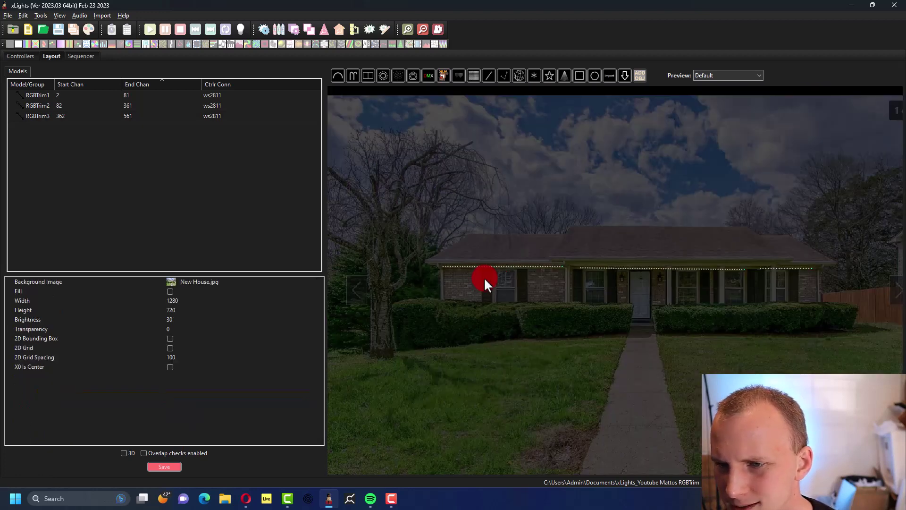
Move the RGBTrim2 line up slightly and level it with the RGBTrim3 line above the front door.
{"action": "scroll", "coordinate": [846, 270], "scroll_direction": "up", "scroll_amount": 2}
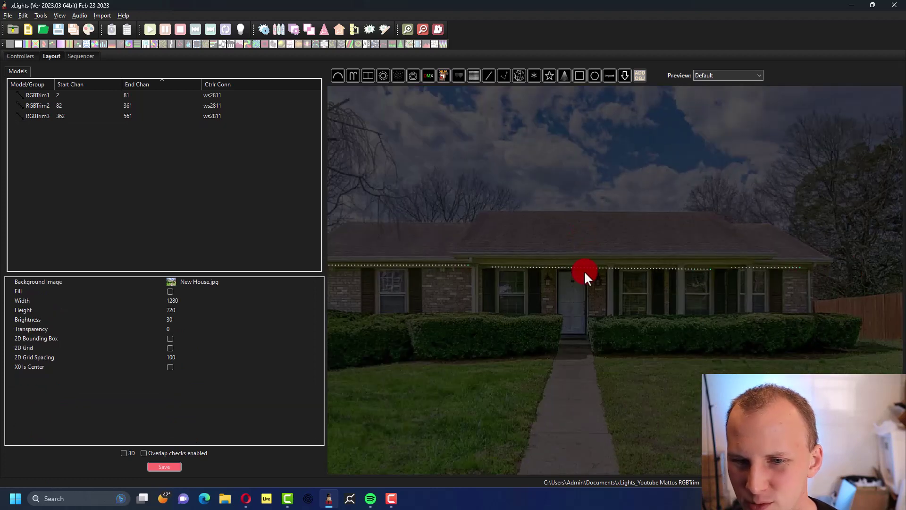
{"action": "left_click", "coordinate": [584, 271]}
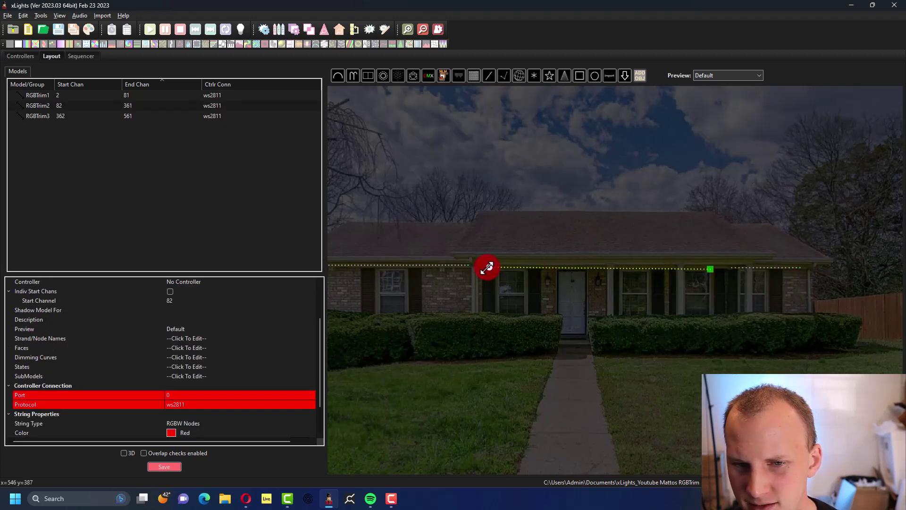
{"action": "left_click_drag", "start_coordinate": [487, 267], "coordinate": [516, 268]}
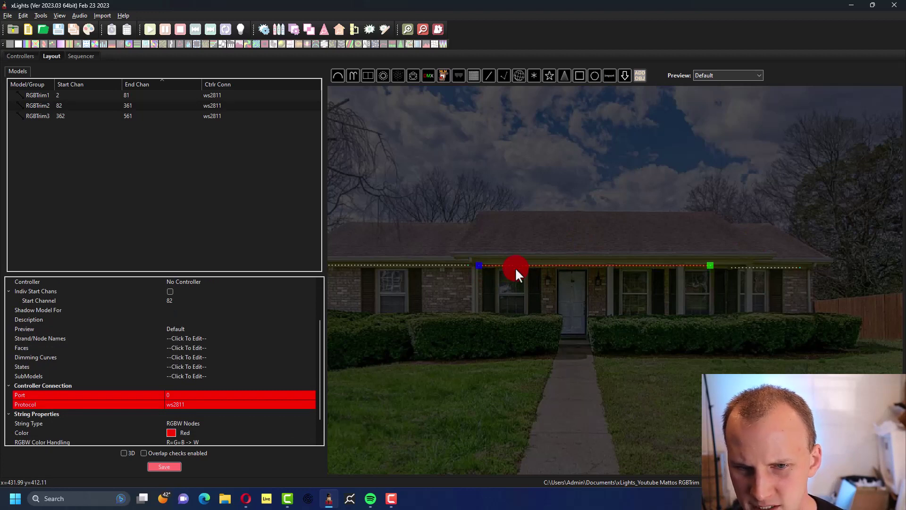
Level the RGBTrim1 line with the neighbouring RGBTrim2 line along the roofline and save the layout.
{"action": "left_click", "coordinate": [747, 267]}
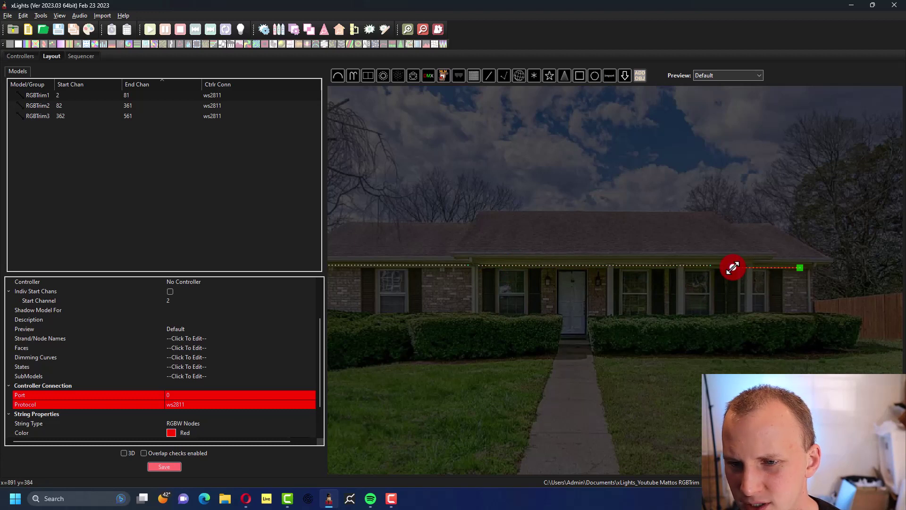
{"action": "left_click_drag", "start_coordinate": [749, 268], "coordinate": [751, 267]}
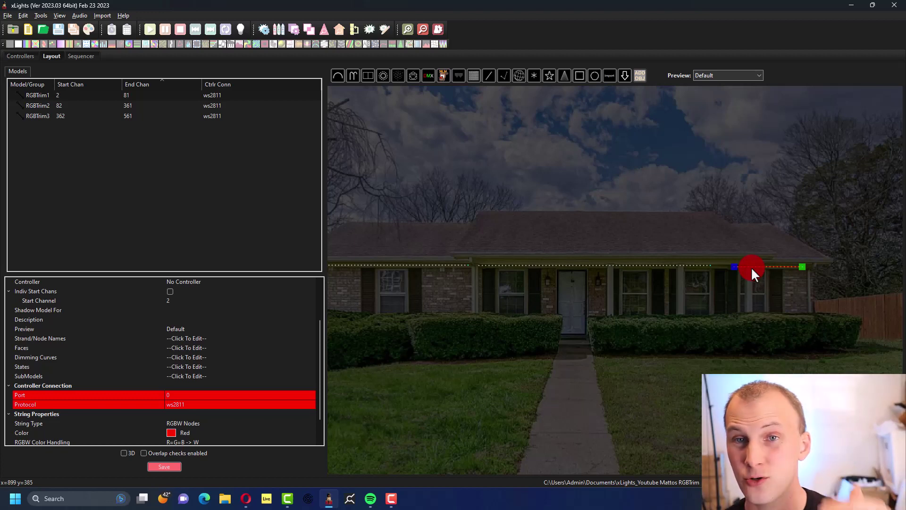
{"action": "left_click", "coordinate": [723, 220]}
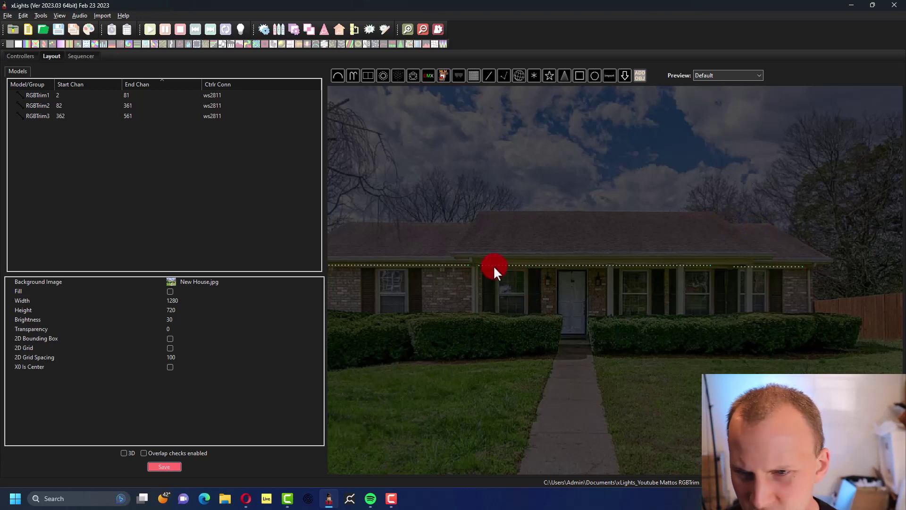
{"action": "left_click", "coordinate": [732, 266]}
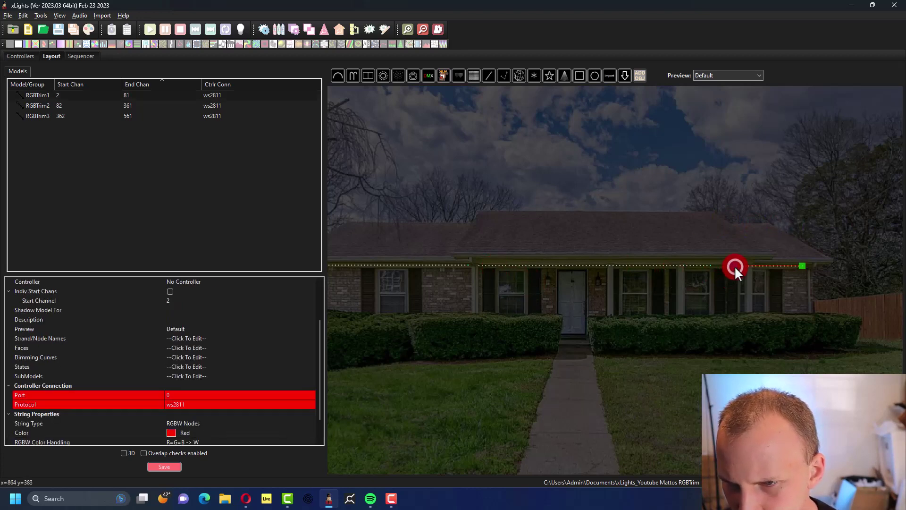
{"action": "left_click", "coordinate": [761, 230]}
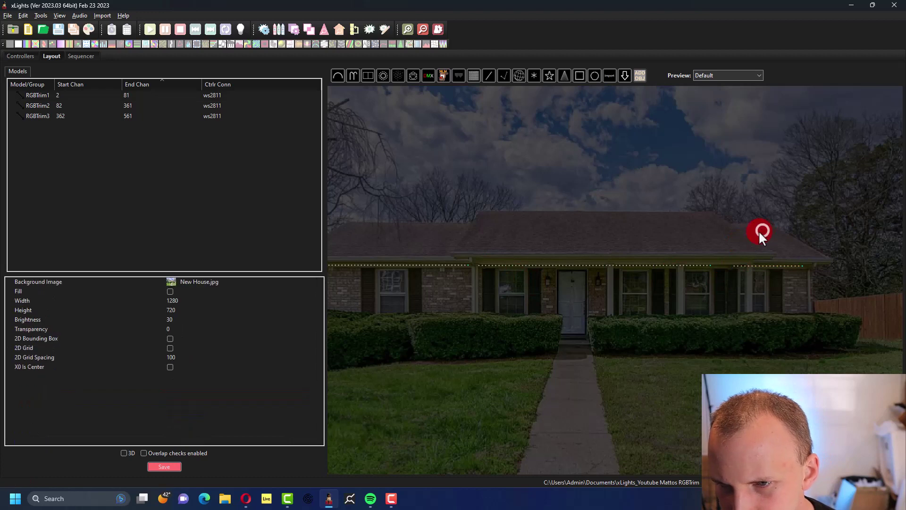
{"action": "left_click", "coordinate": [780, 262]}
{"action": "left_click", "coordinate": [817, 213]}
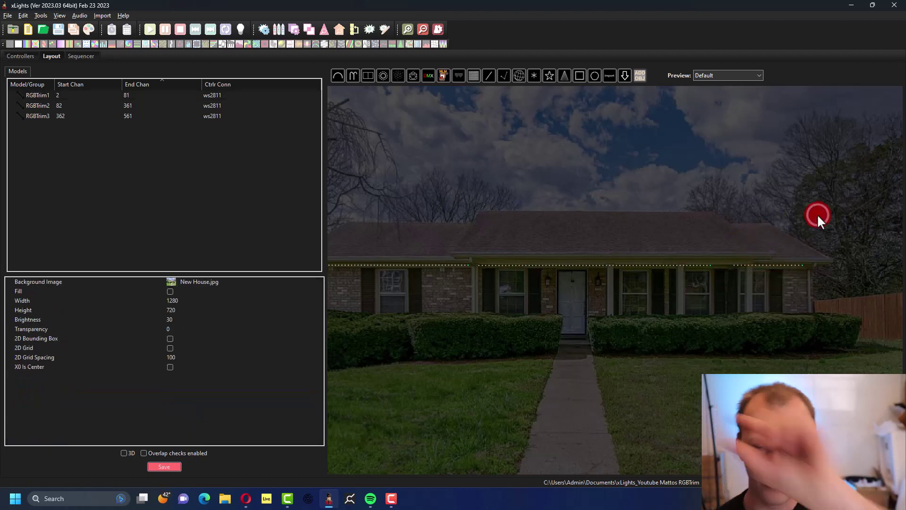
{"action": "key", "text": "ctrl+s"}
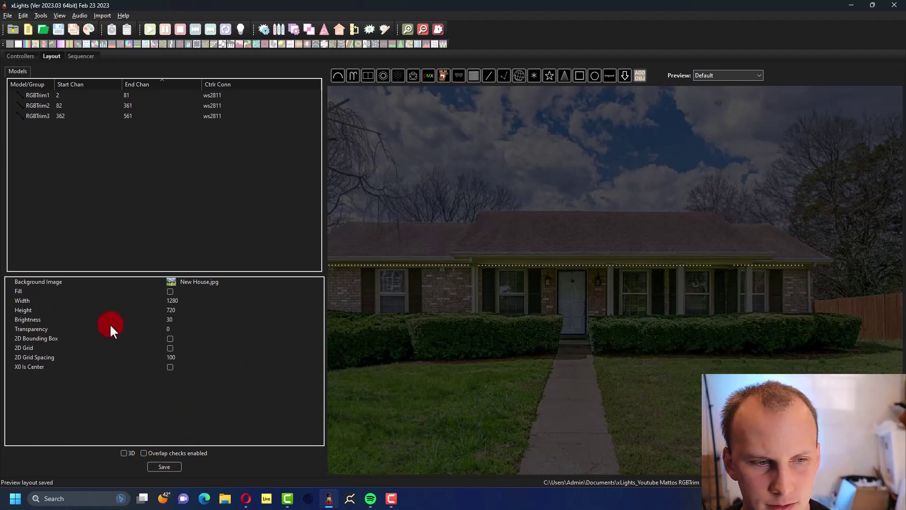
Check the controller port setting of the RGBTrim3 model and open the port visualiser of the FPPKurt controller.
{"action": "left_click", "coordinate": [128, 116]}
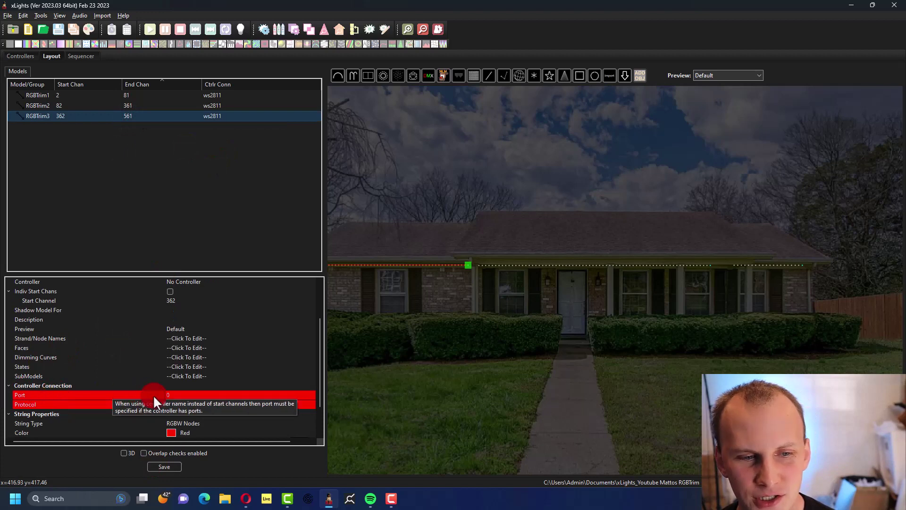
{"action": "left_click", "coordinate": [45, 200]}
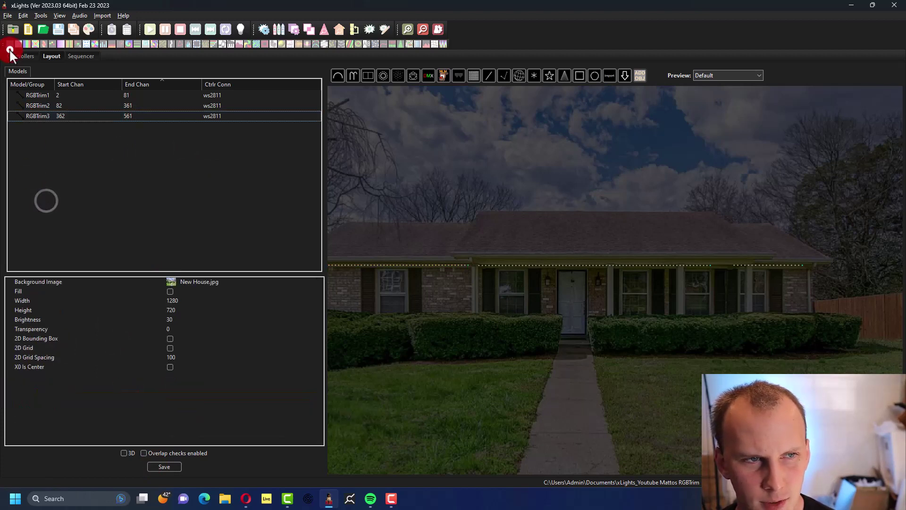
{"action": "left_click", "coordinate": [10, 52]}
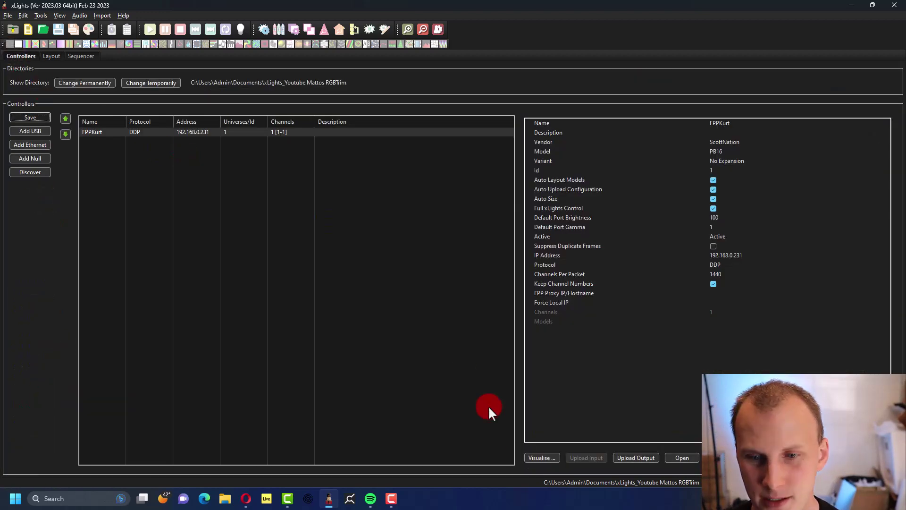
{"action": "left_click", "coordinate": [541, 457]}
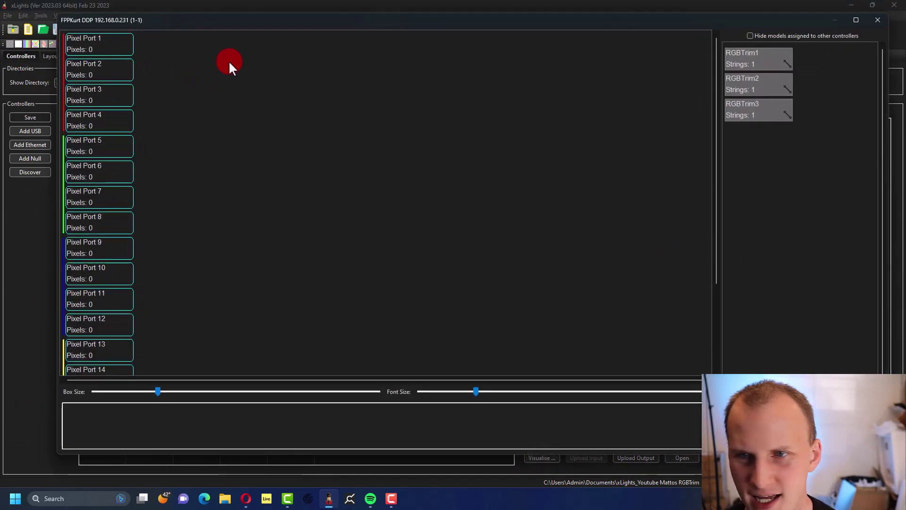
Assign RGBTrim1, RGBTrim2 and RGBTrim3 in that order to Pixel Port 1 and close the port visualiser.
{"action": "mouse_move", "coordinate": [763, 55]}
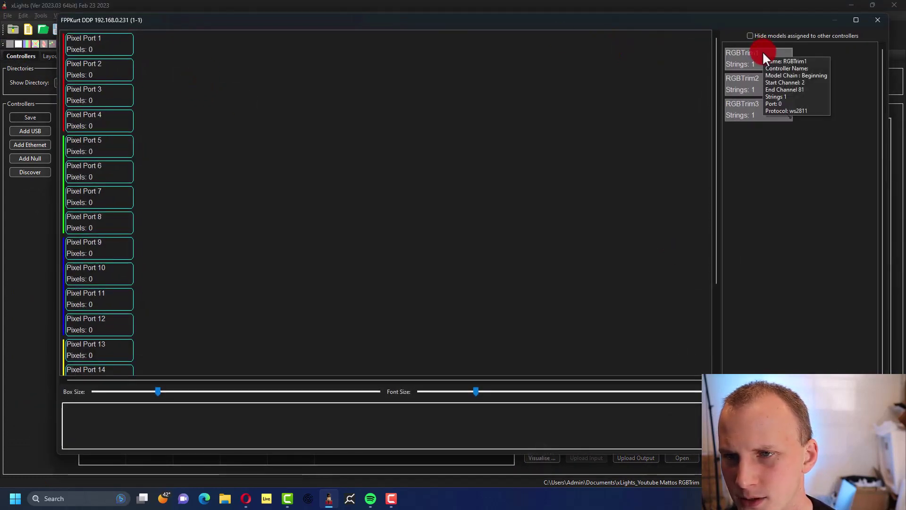
{"action": "left_click_drag", "start_coordinate": [763, 51], "coordinate": [106, 38]}
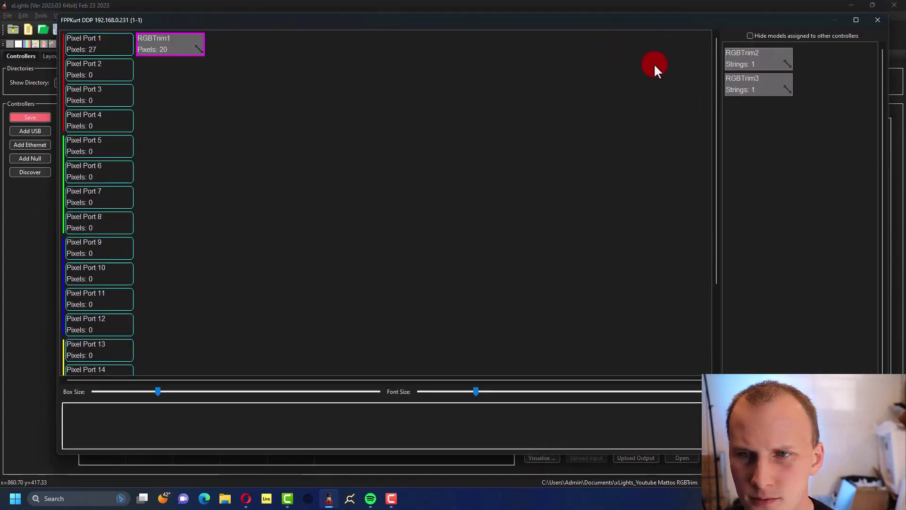
{"action": "left_click_drag", "start_coordinate": [742, 65], "coordinate": [241, 43]}
{"action": "mouse_move", "coordinate": [747, 68]}
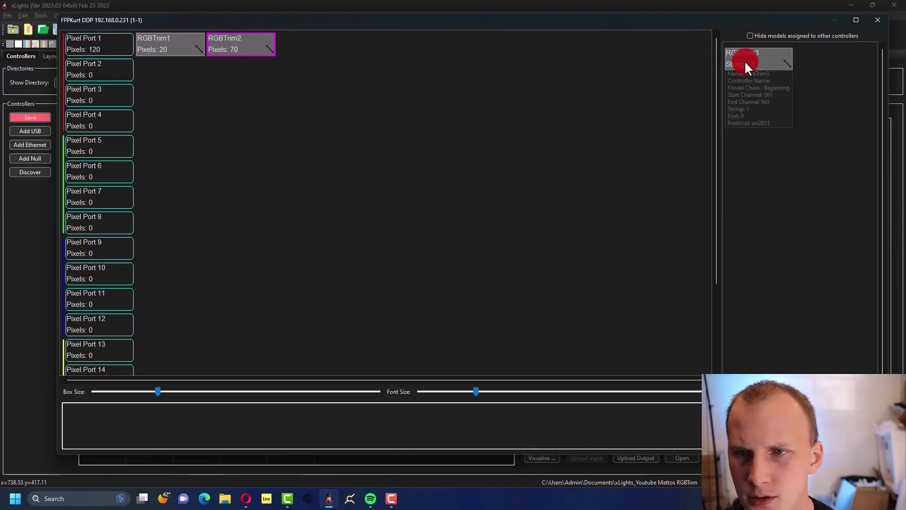
{"action": "left_click_drag", "start_coordinate": [747, 68], "coordinate": [283, 45]}
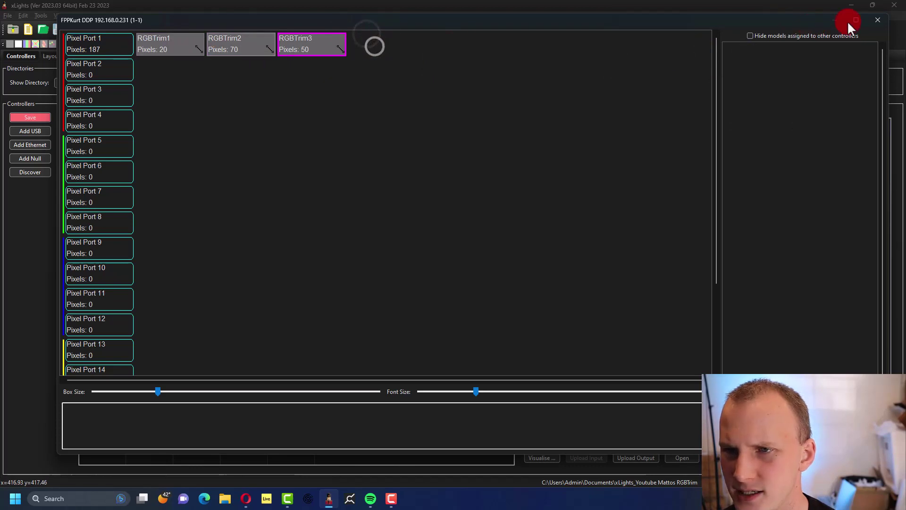
{"action": "left_click", "coordinate": [877, 20]}
Save the controller setup and upload the output configuration to the FPPKurt controller, dismissing the FPP version notice.
{"action": "left_click", "coordinate": [29, 117]}
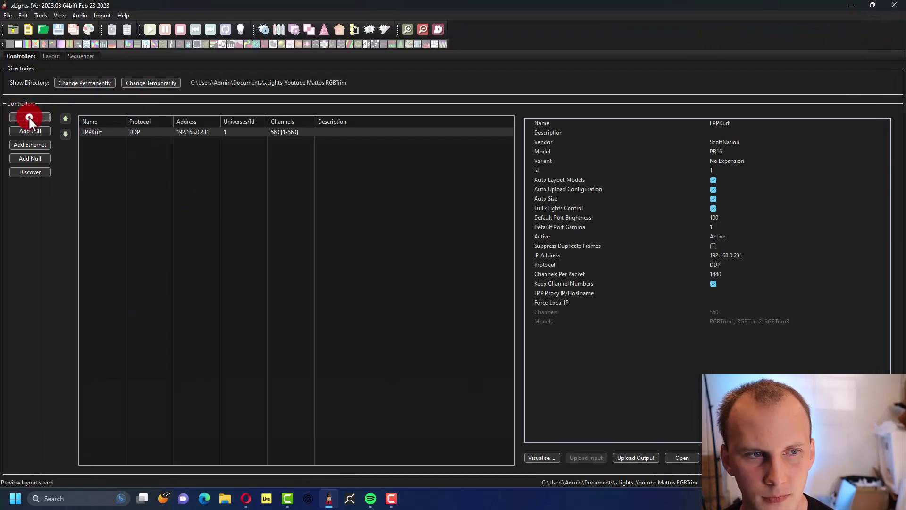
{"action": "left_click", "coordinate": [636, 458]}
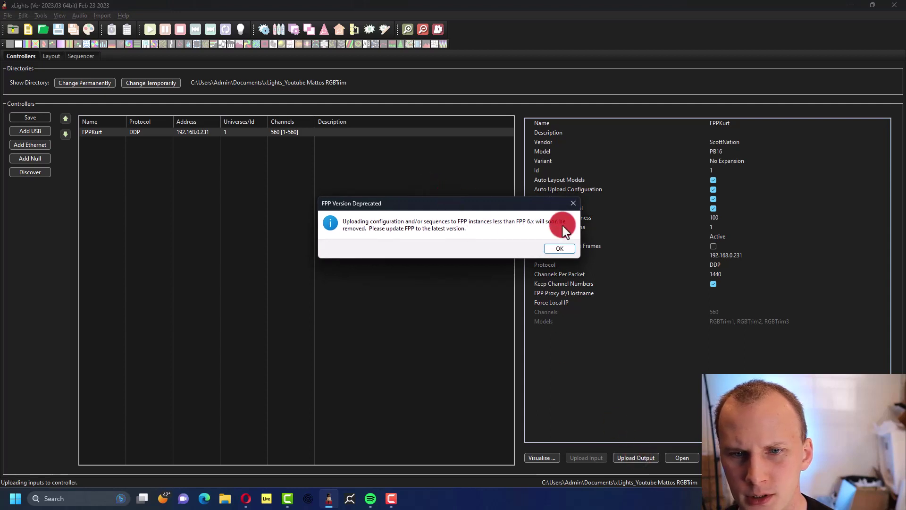
{"action": "left_click", "coordinate": [552, 247]}
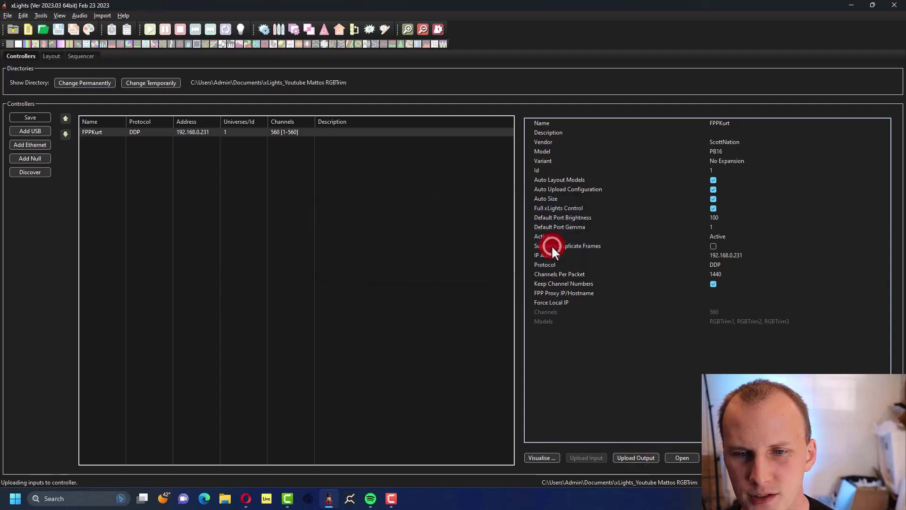
{"action": "left_click", "coordinate": [333, 193]}
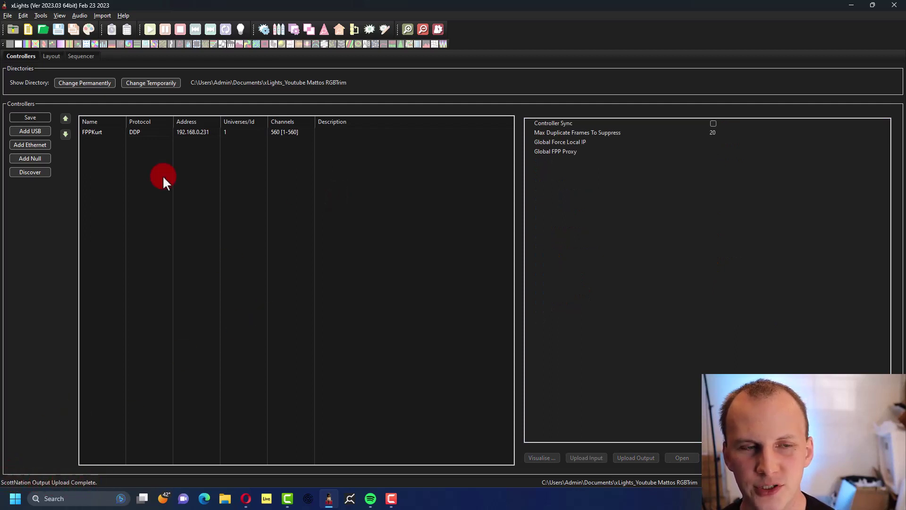
Return to the layout and check the channel mapping of the RGBTrim models to the controller.
{"action": "left_click", "coordinate": [52, 56]}
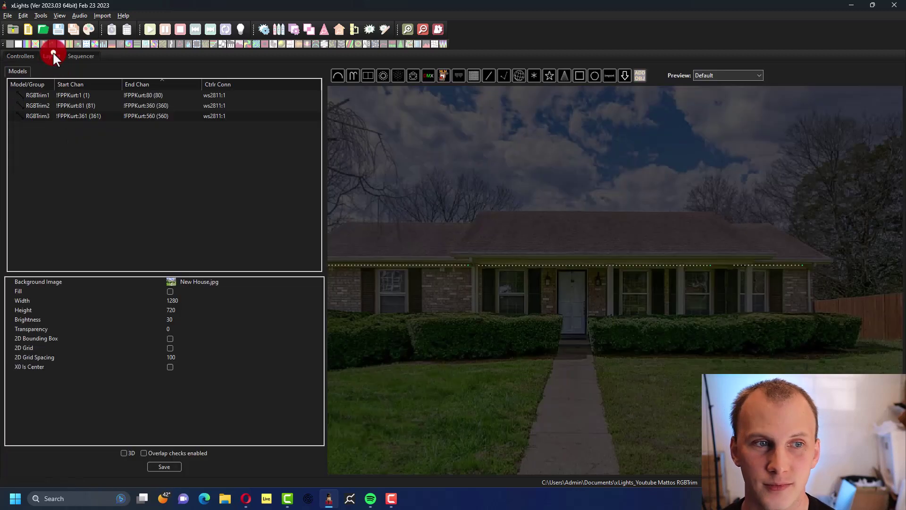
{"action": "mouse_move", "coordinate": [153, 105]}
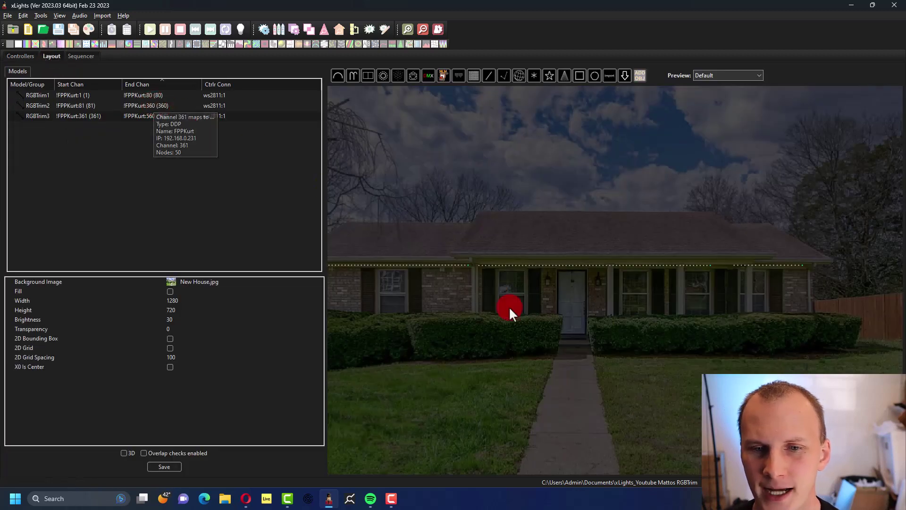
Step through RGBTrim1, RGBTrim2 and RGBTrim3 in the model list to examine where each one sits on the roofline.
{"action": "left_click", "coordinate": [95, 96]}
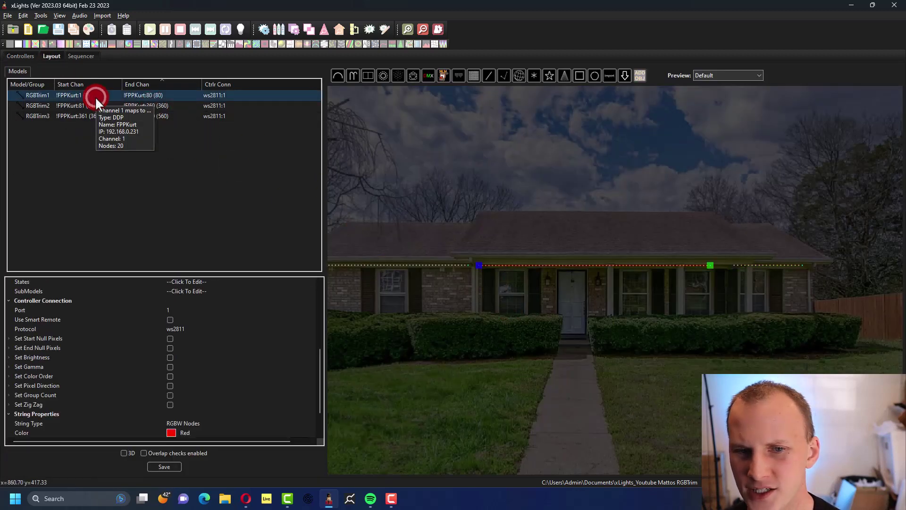
{"action": "key", "text": "Down"}
{"action": "key", "text": "Down"}
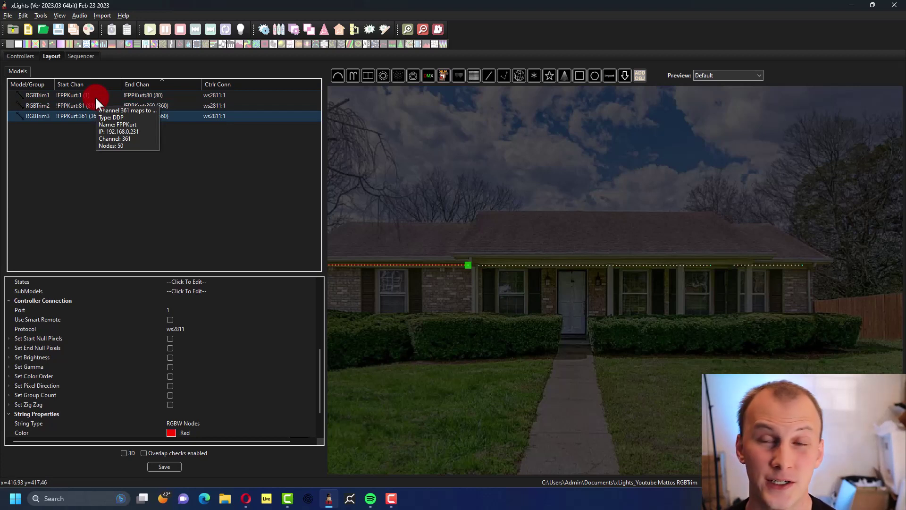
{"action": "key", "text": "Up"}
{"action": "key", "text": "Up"}
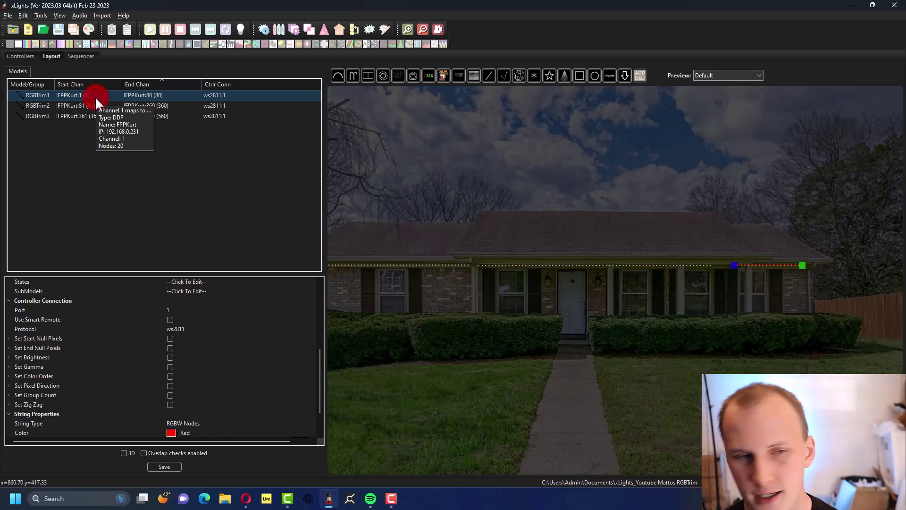
{"action": "left_click", "coordinate": [72, 150]}
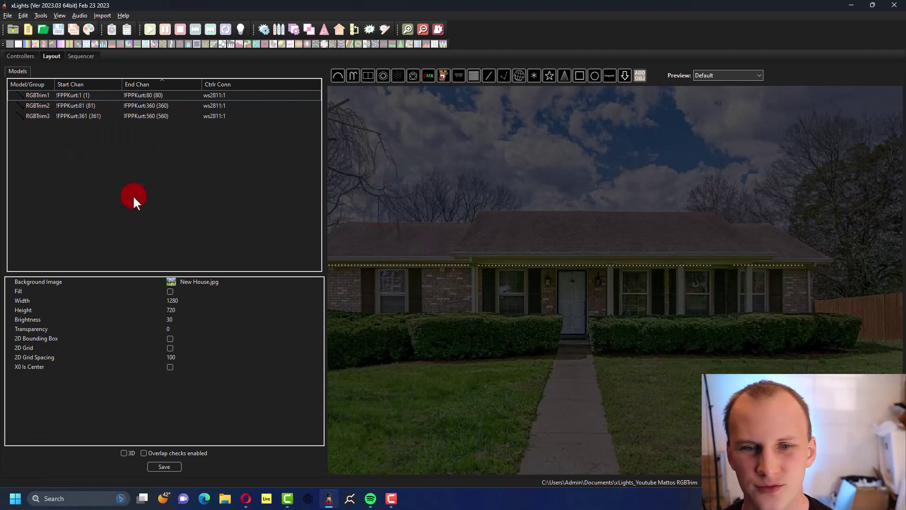
{"action": "left_click", "coordinate": [56, 94]}
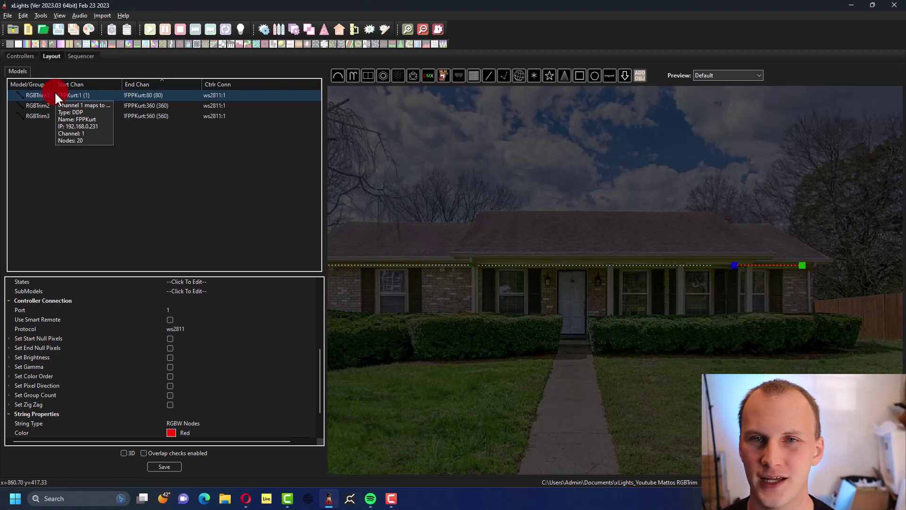
Open the submodel editor of the RGBTrim2 model.
{"action": "left_click", "coordinate": [92, 105]}
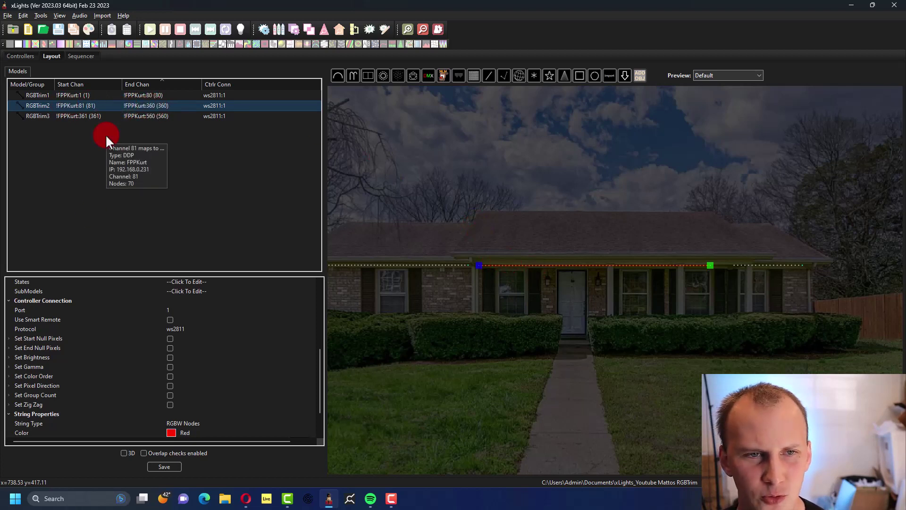
{"action": "scroll", "coordinate": [109, 364], "scroll_direction": "down", "scroll_amount": 2}
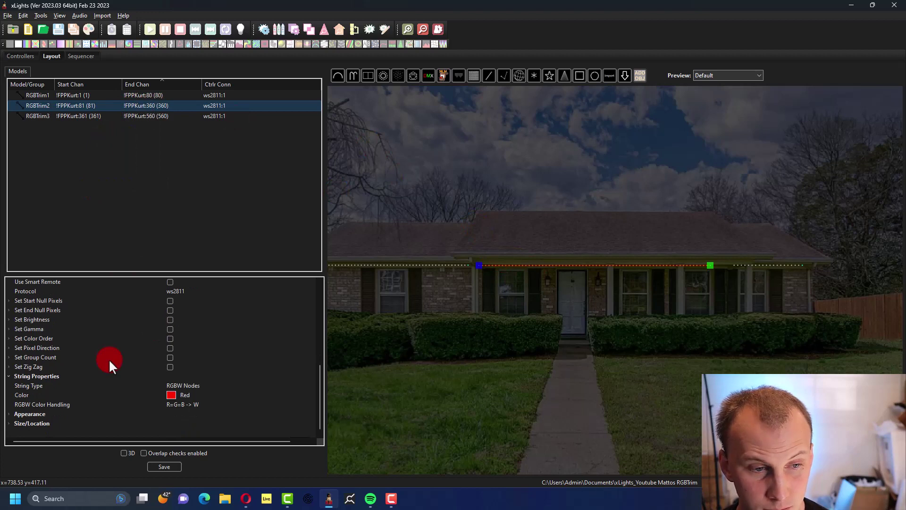
{"action": "right_click", "coordinate": [96, 106]}
{"action": "left_click", "coordinate": [89, 104]}
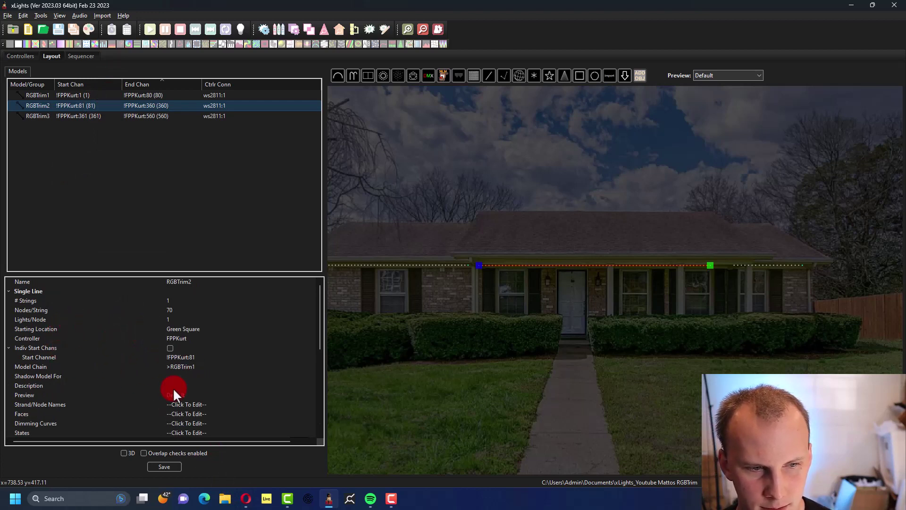
{"action": "scroll", "coordinate": [179, 415], "scroll_direction": "down", "scroll_amount": 3}
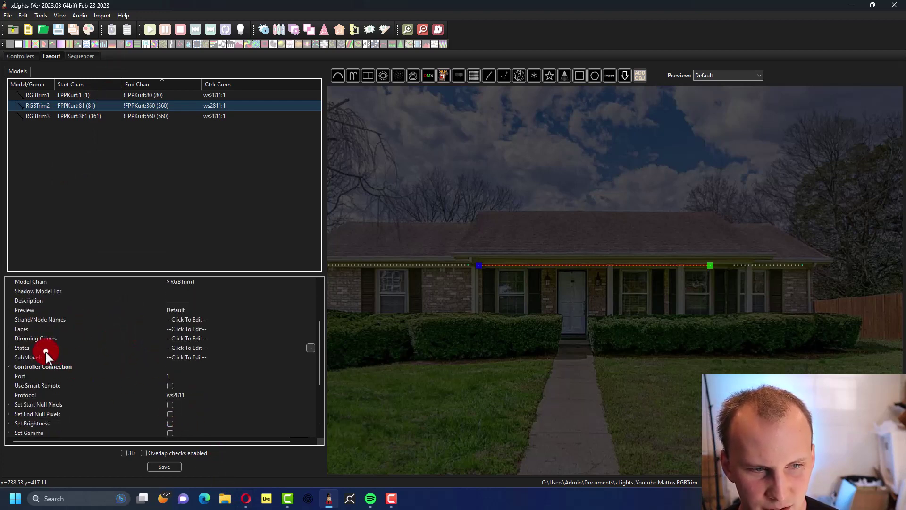
{"action": "left_click", "coordinate": [46, 353]}
{"action": "left_click", "coordinate": [309, 357]}
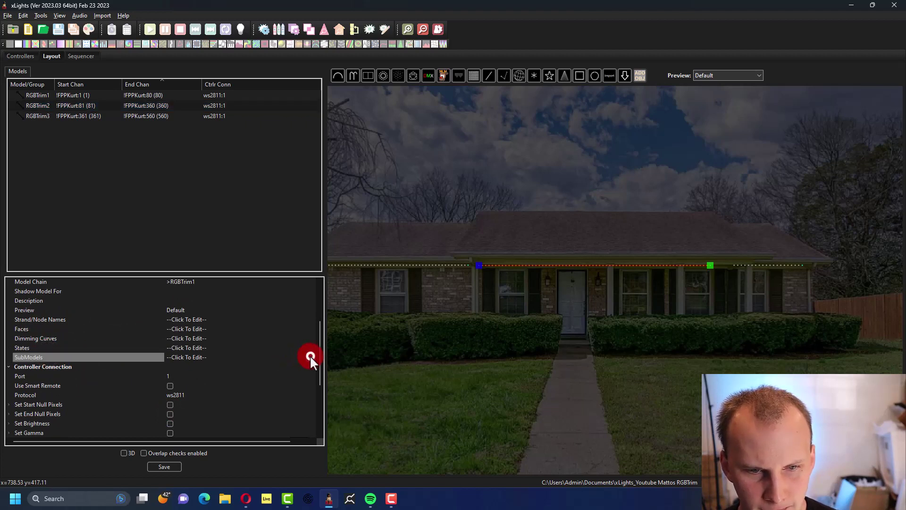
{"action": "left_click", "coordinate": [160, 179]}
{"action": "left_click_drag", "start_coordinate": [173, 134], "coordinate": [330, 96]}
{"action": "left_click", "coordinate": [318, 145]}
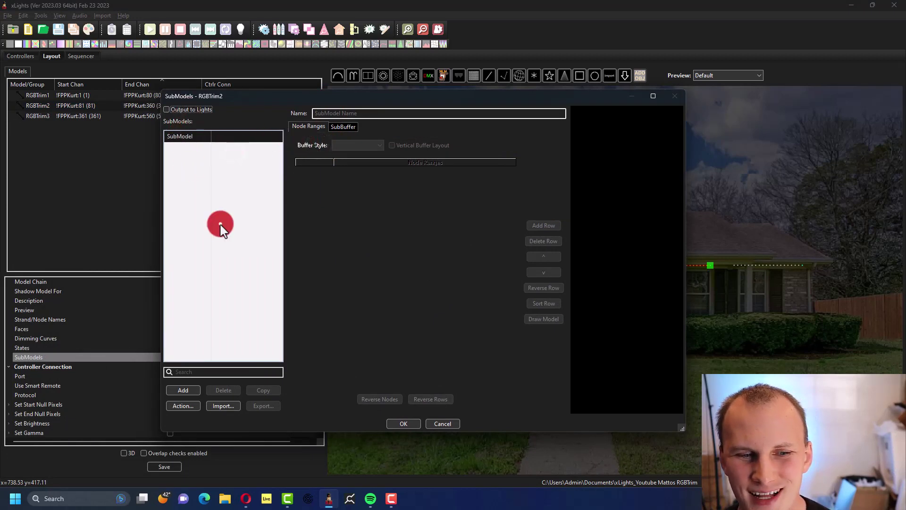
Add a submodel named J Room to RGBTrim2.
{"action": "left_click", "coordinate": [183, 389]}
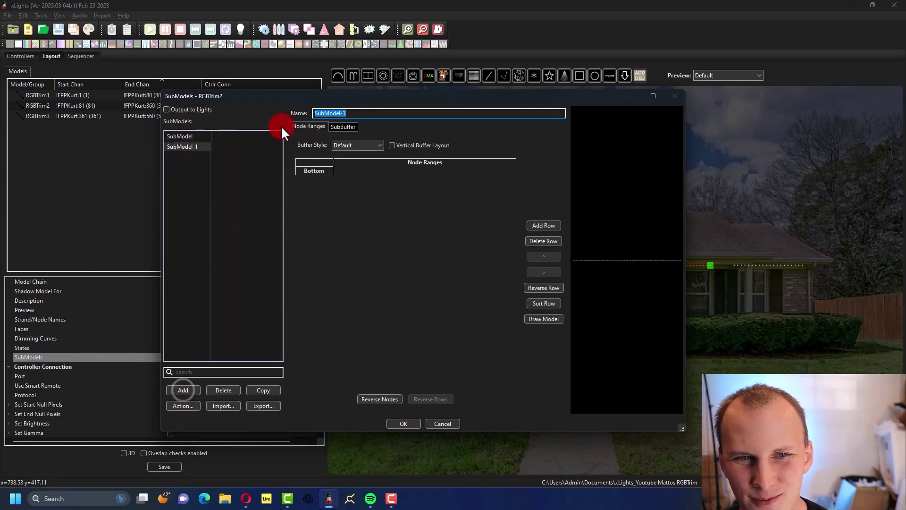
{"action": "type", "text": "J Roo"}
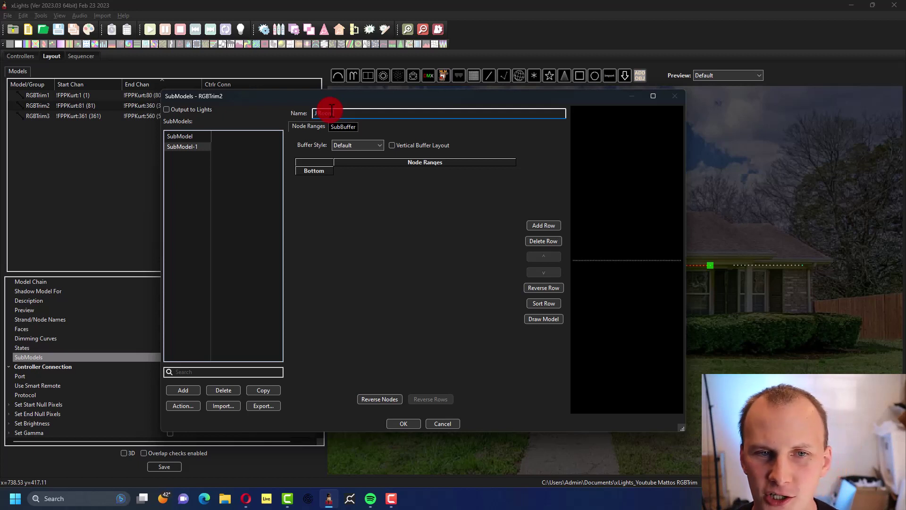
{"action": "key", "text": "Tab"}
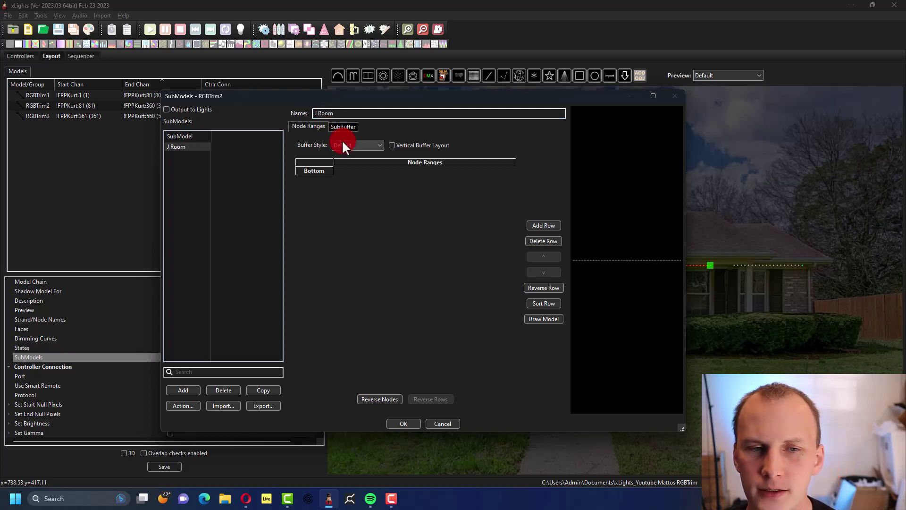
Set the node range of the J Room submodel to 61-70 and accept the submodel changes.
{"action": "left_click", "coordinate": [346, 171]}
{"action": "left_click", "coordinate": [347, 168]}
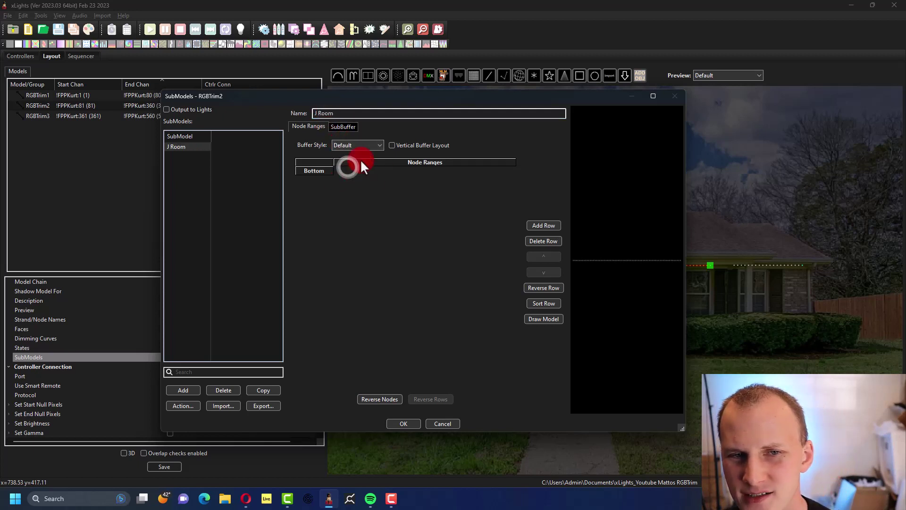
{"action": "left_click_drag", "start_coordinate": [316, 94], "coordinate": [219, 112]}
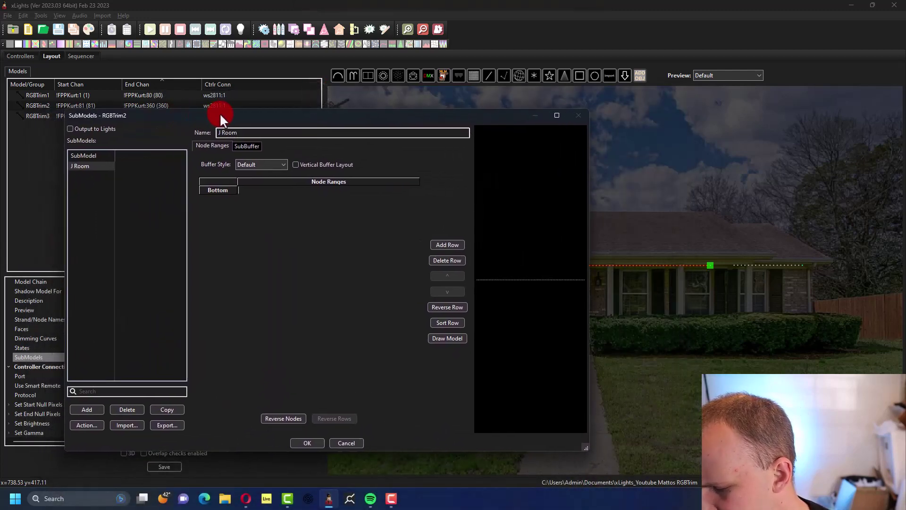
{"action": "left_click", "coordinate": [403, 139]}
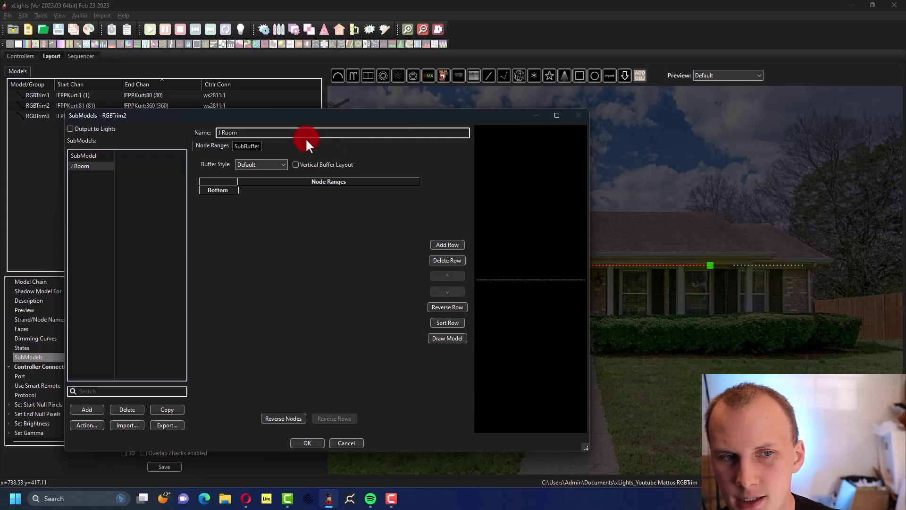
{"action": "left_click", "coordinate": [280, 191]}
{"action": "left_click", "coordinate": [253, 188]}
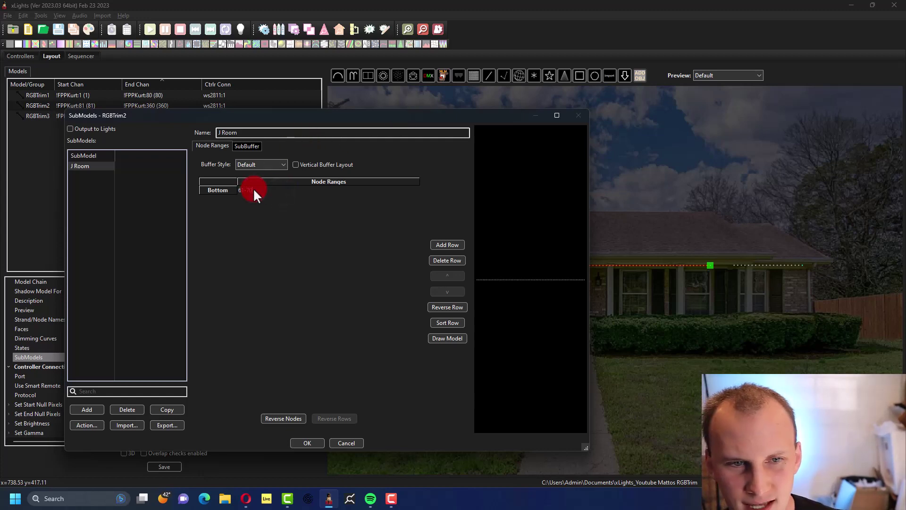
{"action": "left_click", "coordinate": [252, 188]}
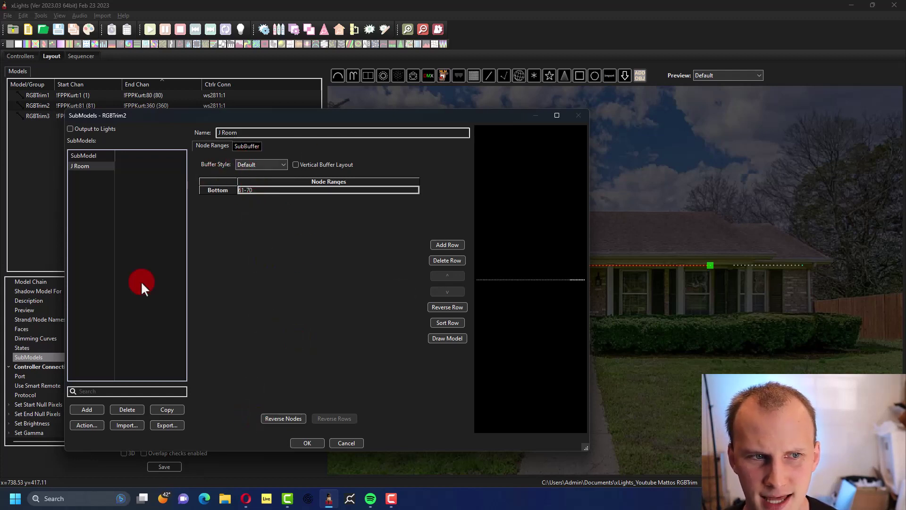
{"action": "left_click", "coordinate": [294, 444]}
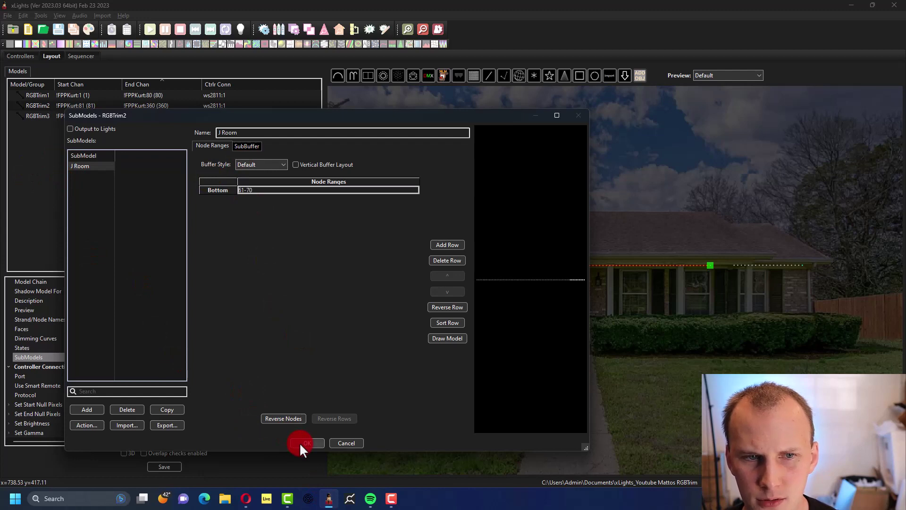
{"action": "left_click", "coordinate": [563, 263]}
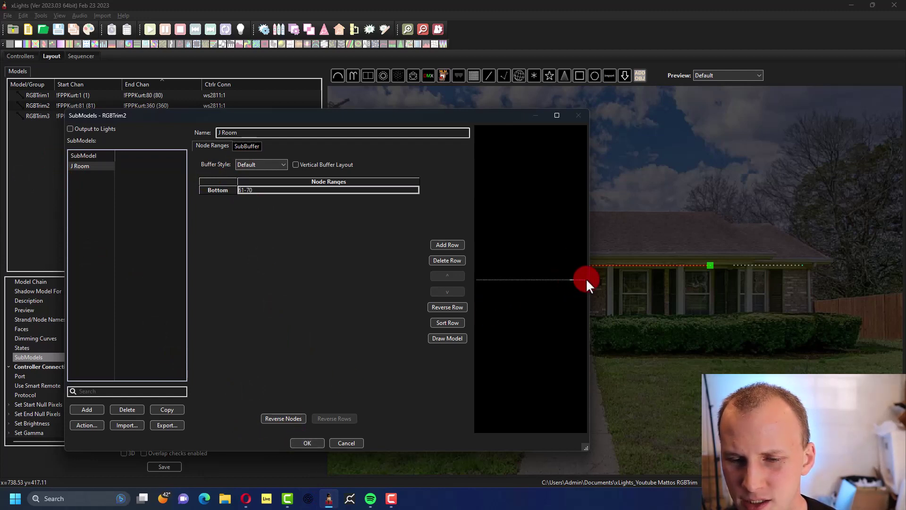
{"action": "left_click", "coordinate": [304, 442]}
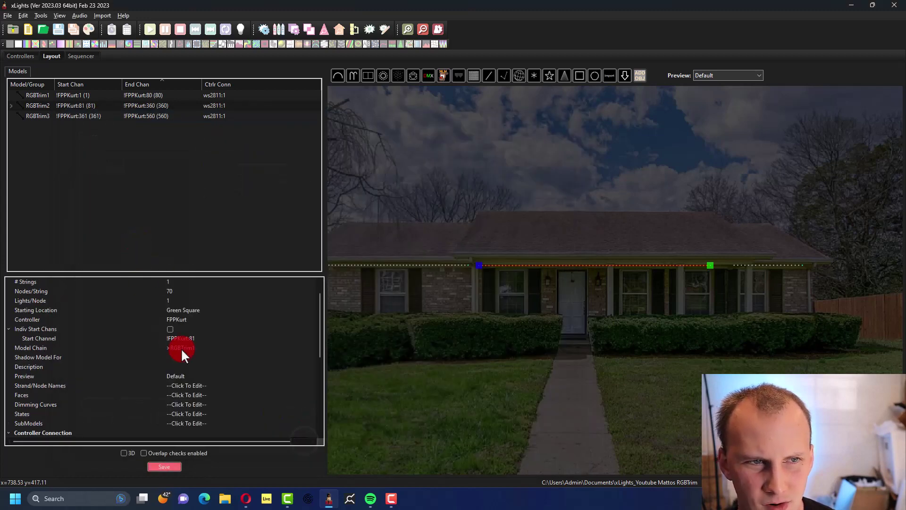
Reopen the submodels of RGBTrim2, examine the J Room node range in an enlarged preview, and close the editor.
{"action": "left_click", "coordinate": [78, 106]}
{"action": "scroll", "coordinate": [58, 346], "scroll_direction": "down", "scroll_amount": 1}
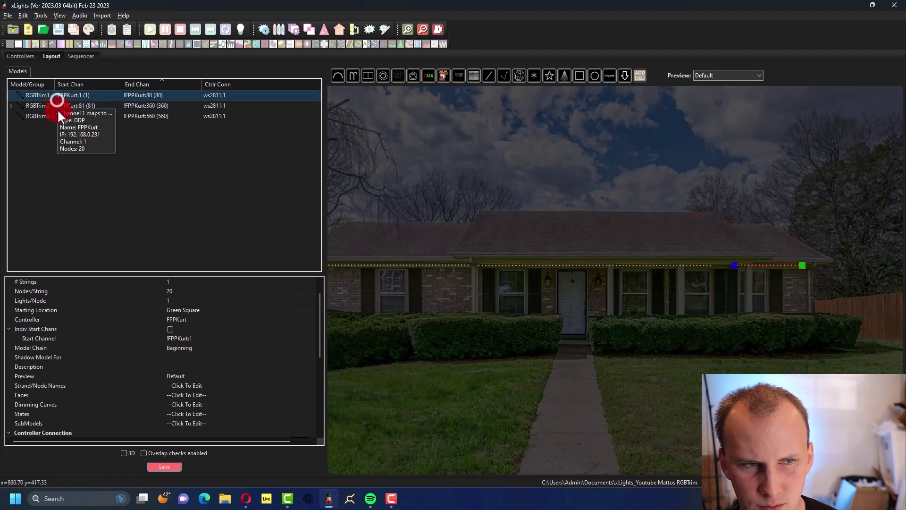
{"action": "mouse_move", "coordinate": [58, 109]}
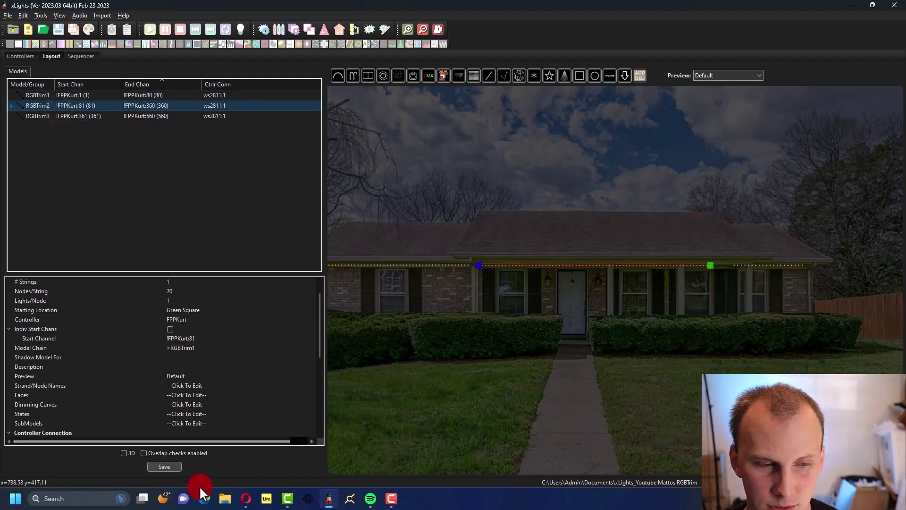
{"action": "left_click", "coordinate": [270, 414]}
{"action": "left_click", "coordinate": [270, 421]}
{"action": "left_click", "coordinate": [307, 423]}
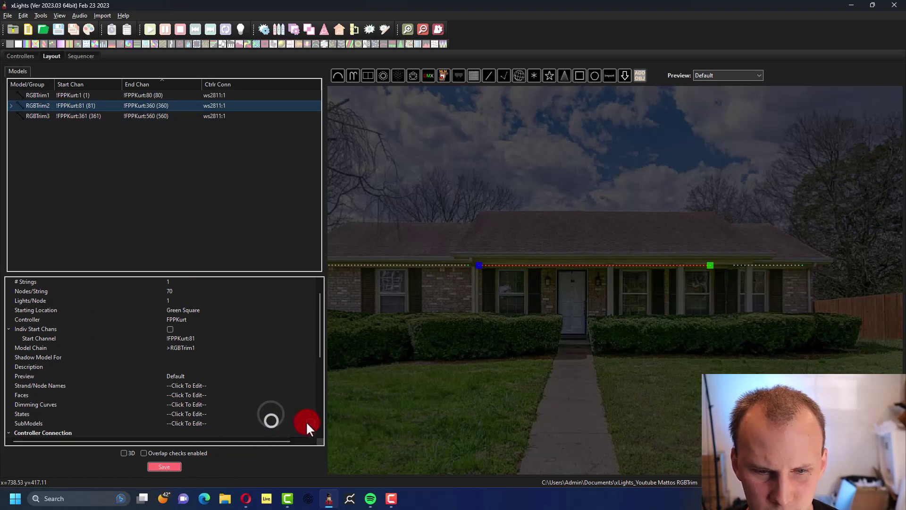
{"action": "left_click", "coordinate": [81, 166]}
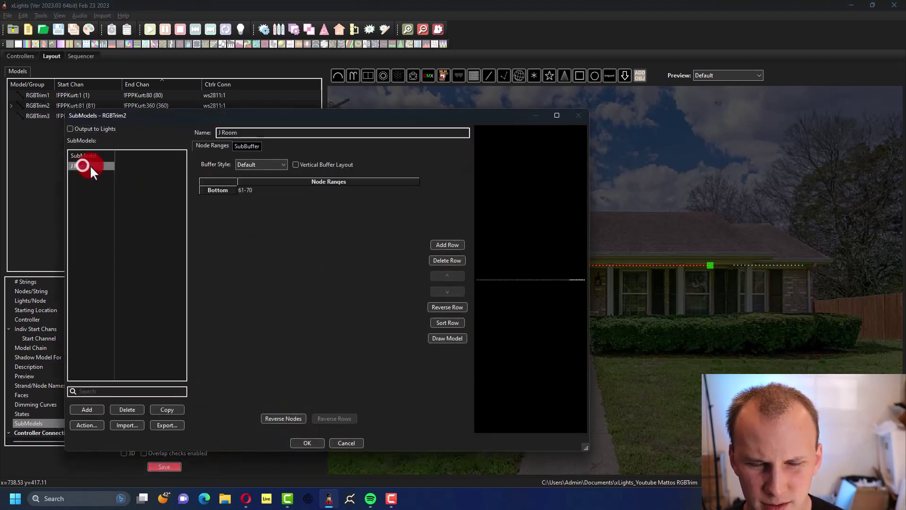
{"action": "left_click", "coordinate": [259, 190]}
{"action": "left_click", "coordinate": [268, 215]}
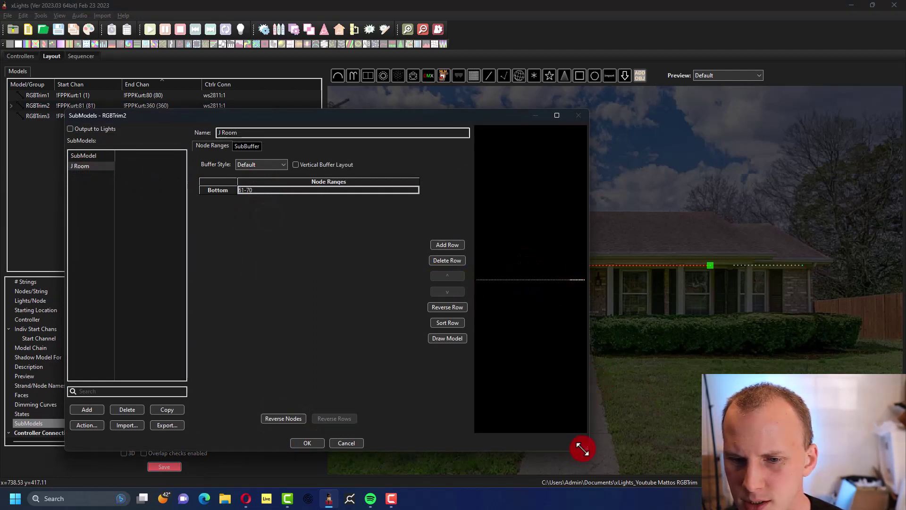
{"action": "left_click_drag", "start_coordinate": [578, 445], "coordinate": [717, 453]}
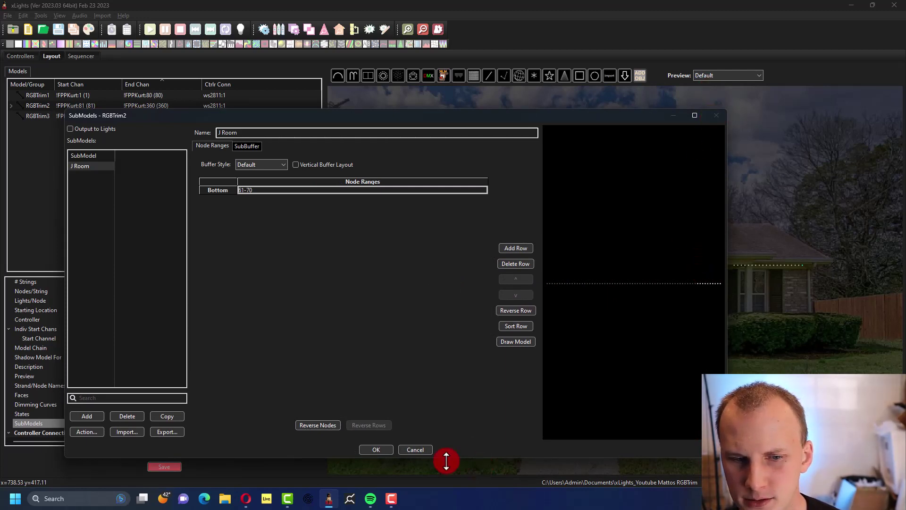
{"action": "left_click", "coordinate": [386, 449]}
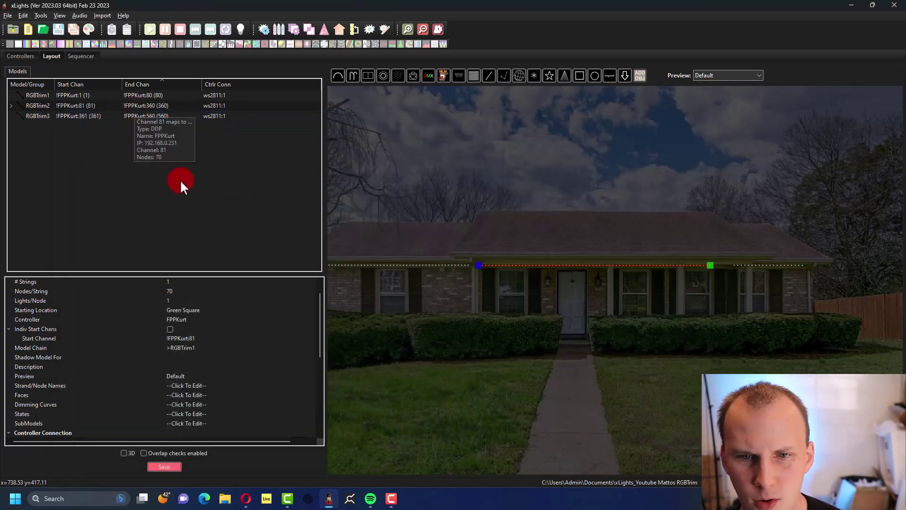
Open the submodel editor of the RGBTrim3 model.
{"action": "left_click", "coordinate": [191, 193]}
{"action": "left_click", "coordinate": [563, 266]}
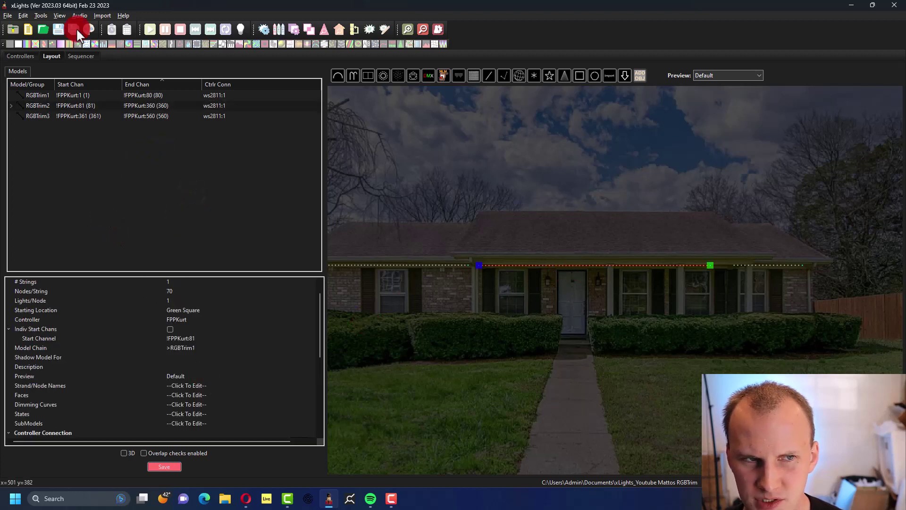
{"action": "right_click", "coordinate": [41, 113]}
{"action": "left_click", "coordinate": [403, 189]}
{"action": "left_click", "coordinate": [421, 258]}
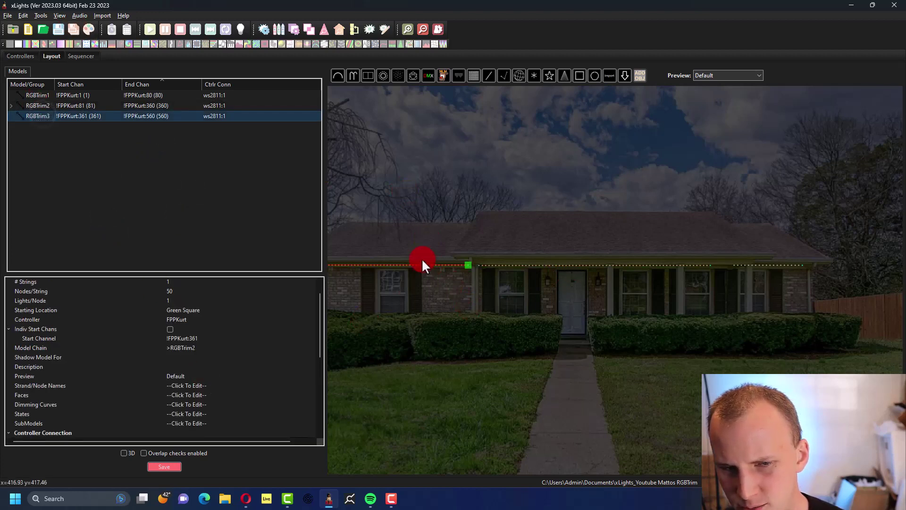
{"action": "left_click", "coordinate": [186, 401]}
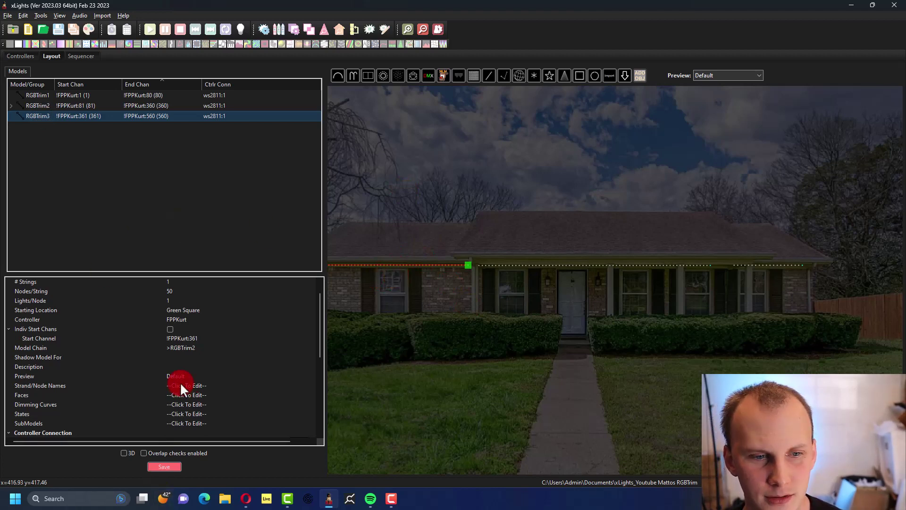
{"action": "left_click", "coordinate": [309, 423]}
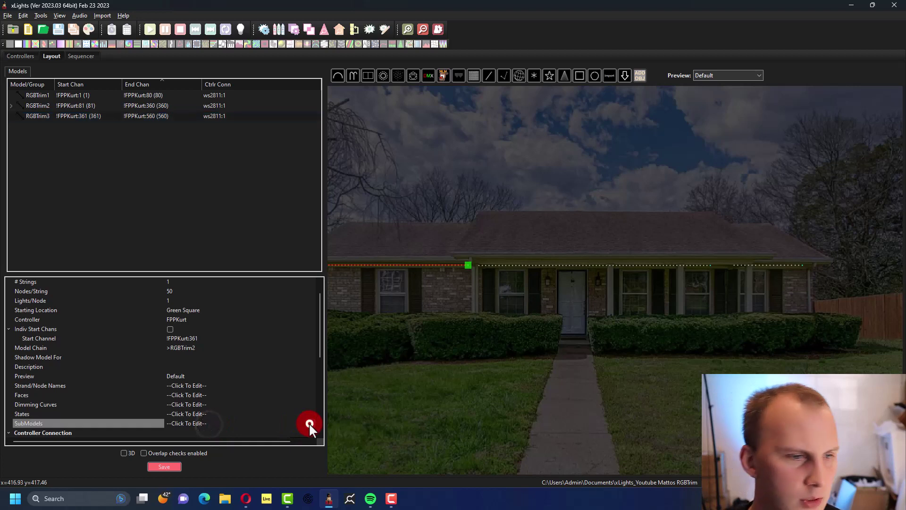
{"action": "left_click", "coordinate": [134, 175]}
{"action": "left_click", "coordinate": [70, 127]}
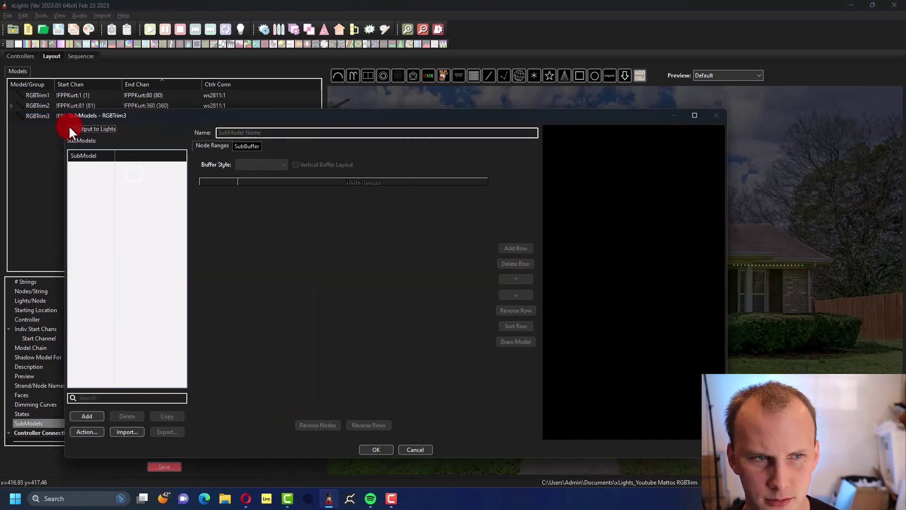
Add a submodel named E Room to RGBTrim3.
{"action": "left_click", "coordinate": [91, 414]}
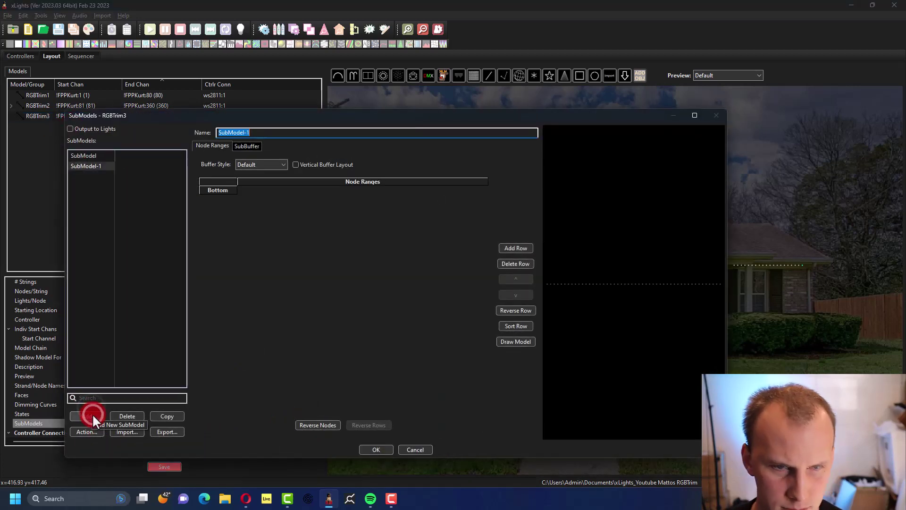
{"action": "type", "text": "E Room"}
{"action": "key", "text": "Return"}
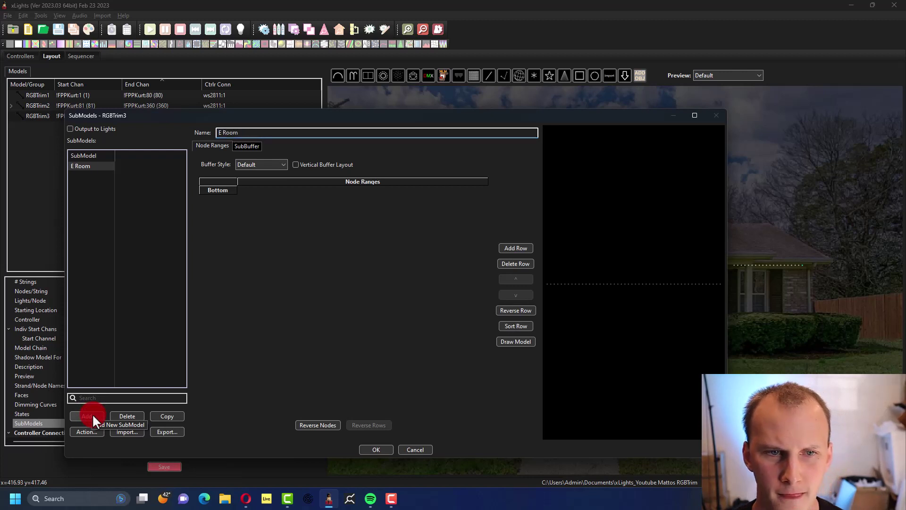
{"action": "left_click", "coordinate": [133, 279]}
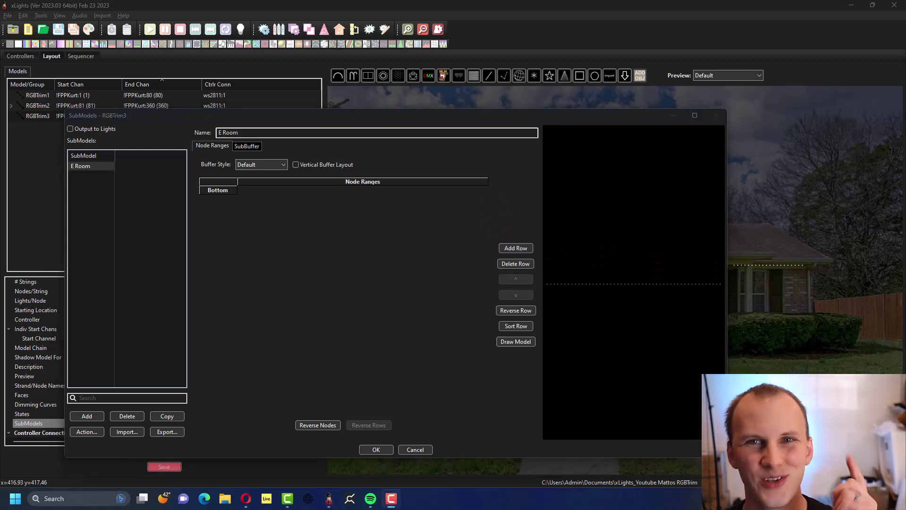
Set the node range of the E Room submodel to 18-32, accept the changes and save the layout.
{"action": "left_click", "coordinate": [434, 340]}
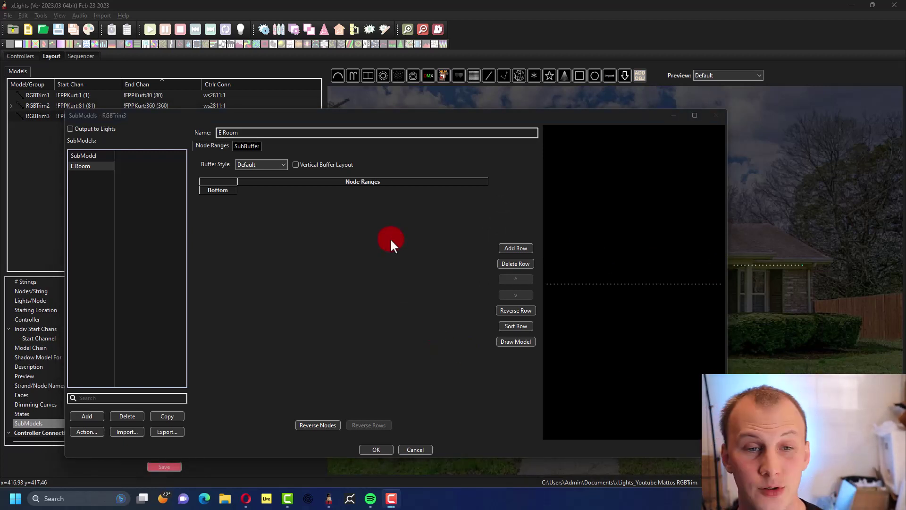
{"action": "left_click", "coordinate": [257, 188]}
{"action": "type", "text": "18"}
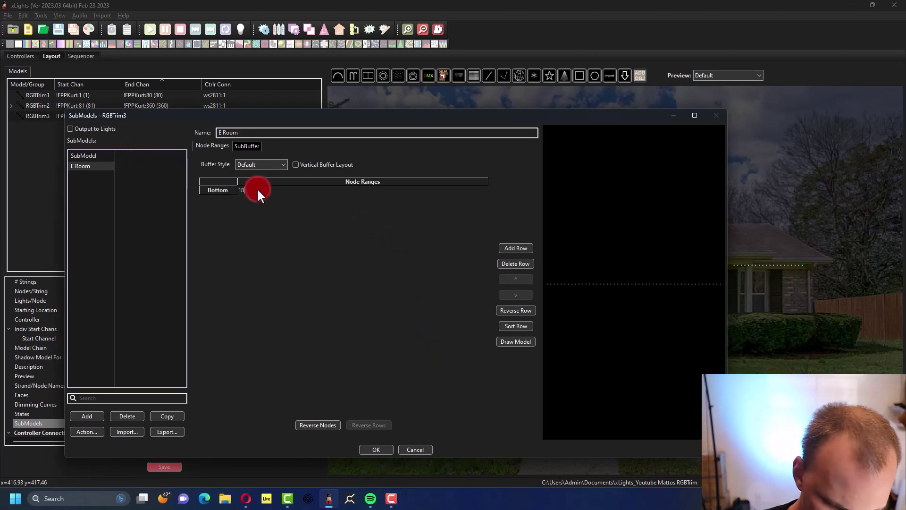
{"action": "type", "text": "-32"}
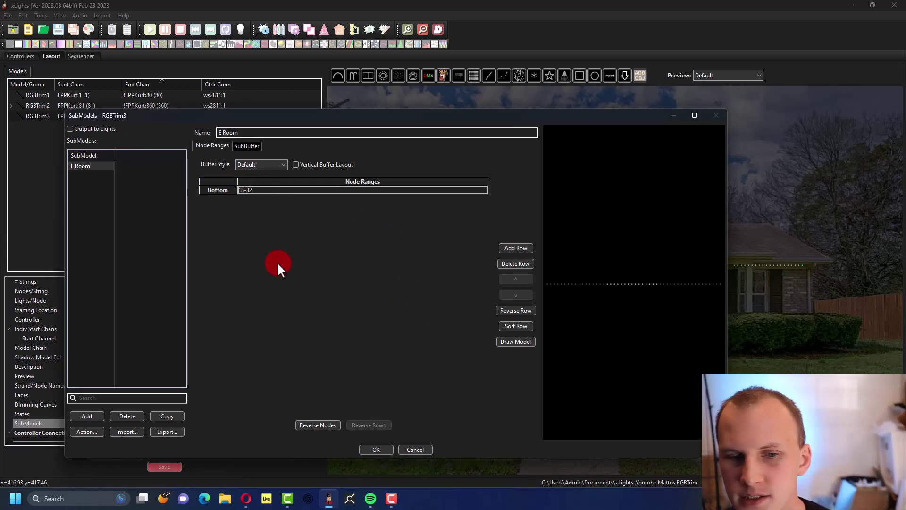
{"action": "left_click", "coordinate": [374, 449]}
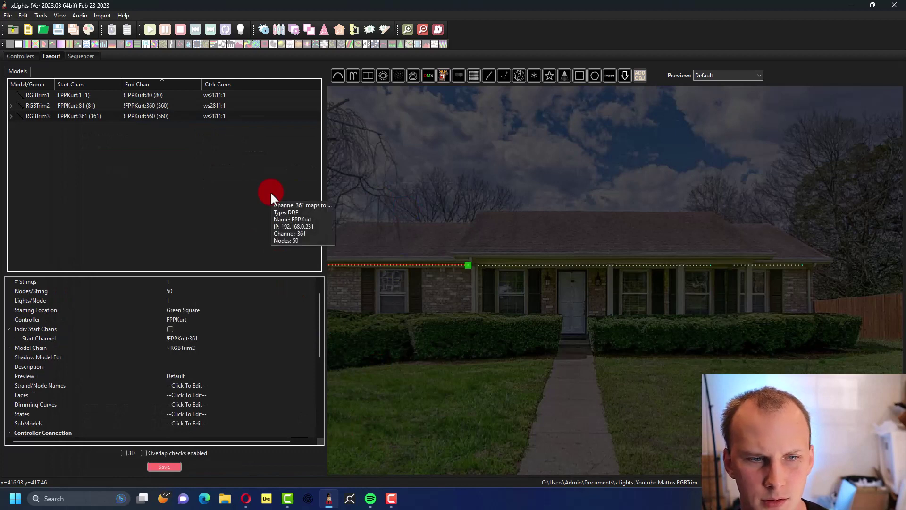
{"action": "key", "text": "ctrl+s"}
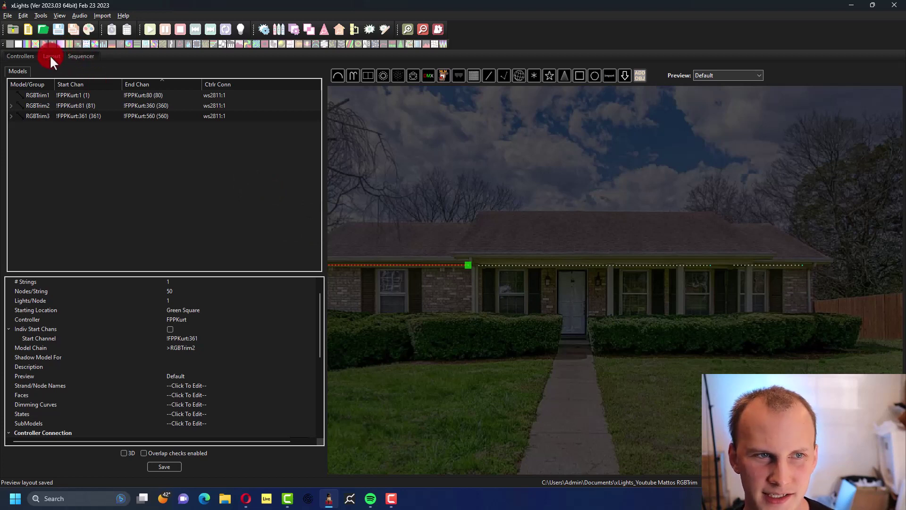
{"action": "left_click", "coordinate": [84, 132]}
{"action": "right_click", "coordinate": [86, 135]}
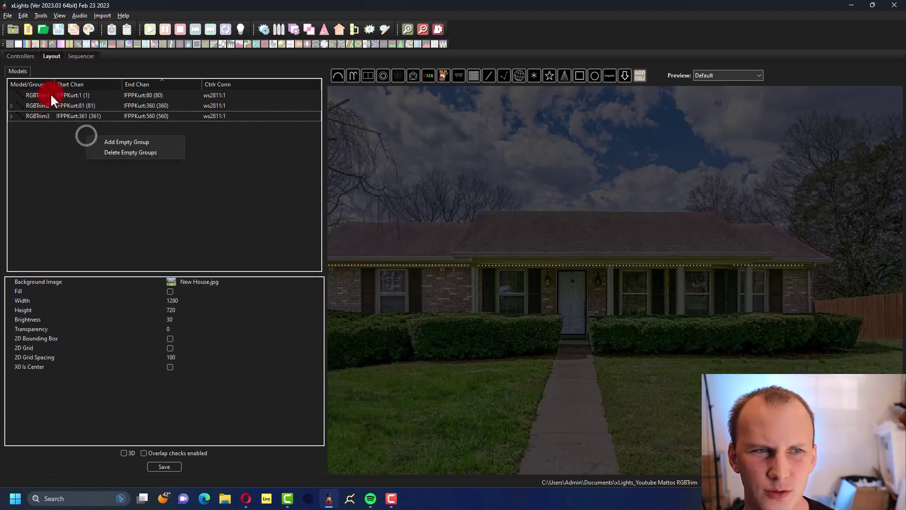
{"action": "left_click", "coordinate": [44, 144]}
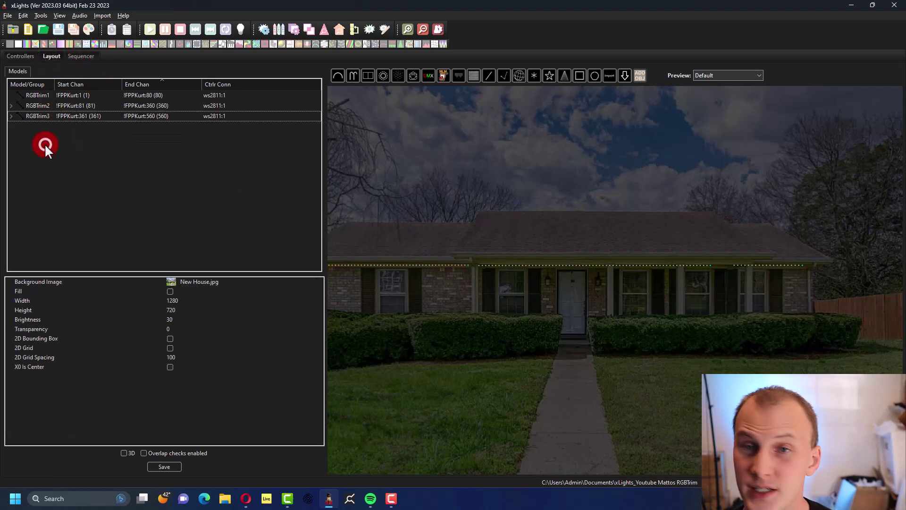
Create a model group named RGB Trim from the models RGBTrim1, RGBTrim2 and RGBTrim3.
{"action": "left_click", "coordinate": [49, 95]}
{"action": "left_click", "coordinate": [46, 107], "text": "ctrl"}
{"action": "right_click", "coordinate": [46, 115]}
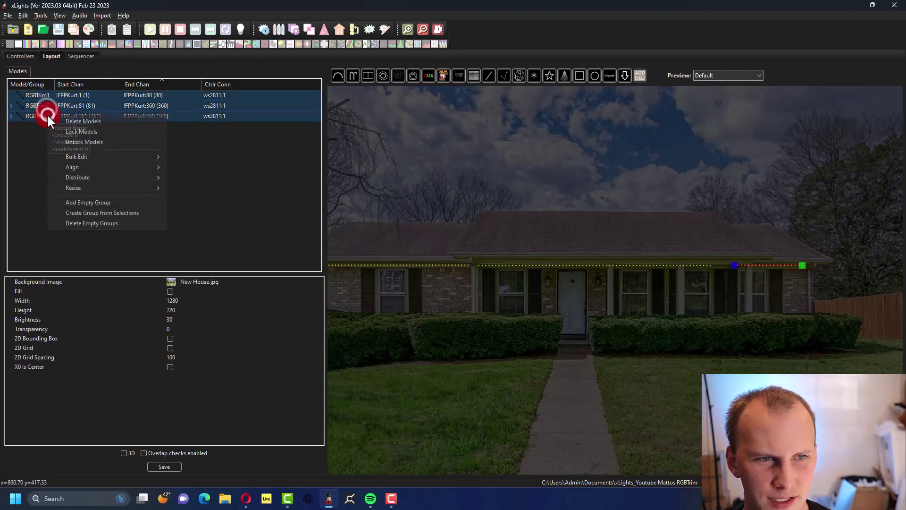
{"action": "left_click", "coordinate": [73, 198]}
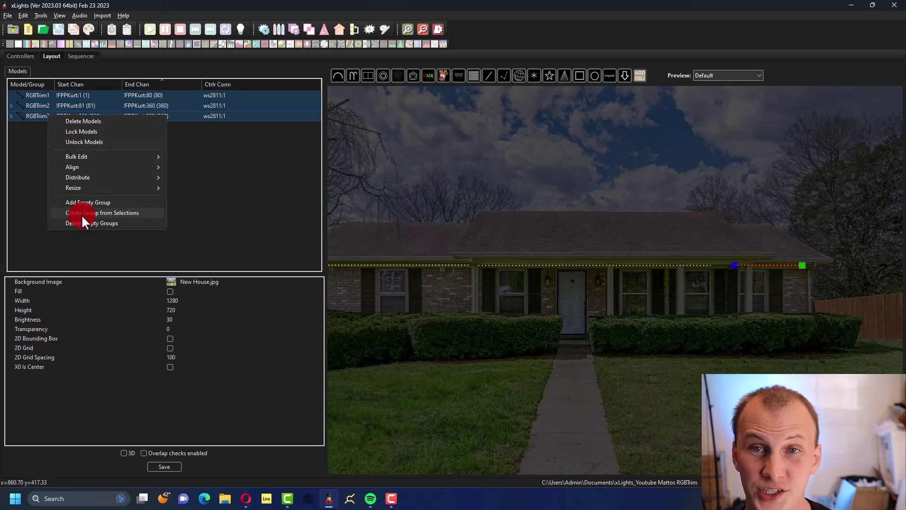
{"action": "left_click", "coordinate": [82, 213]}
{"action": "type", "text": "RGB Trim"}
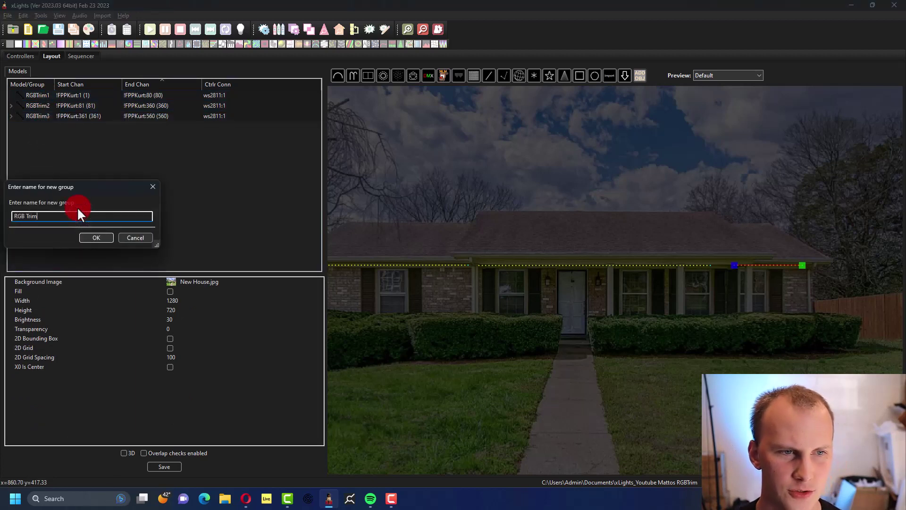
{"action": "key", "text": "Return"}
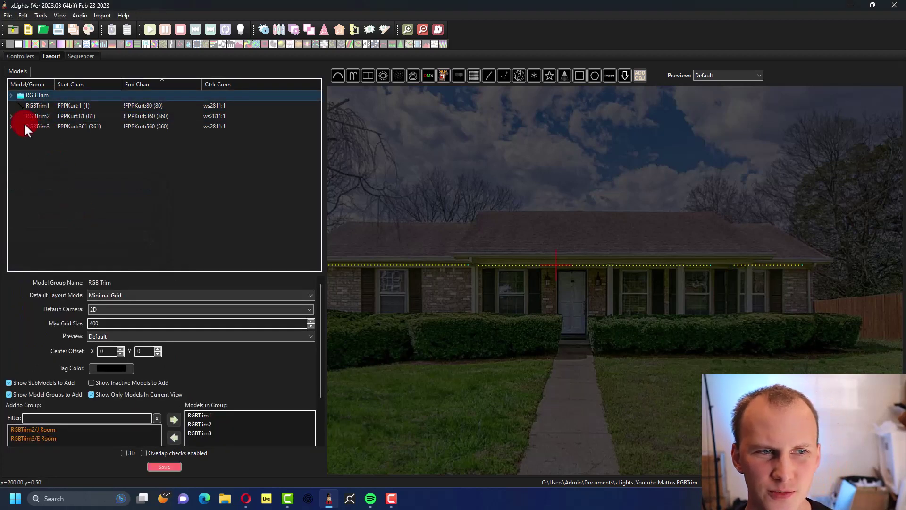
Create a group named Off from the J Room and E Room submodels and save the layout.
{"action": "left_click", "coordinate": [89, 197]}
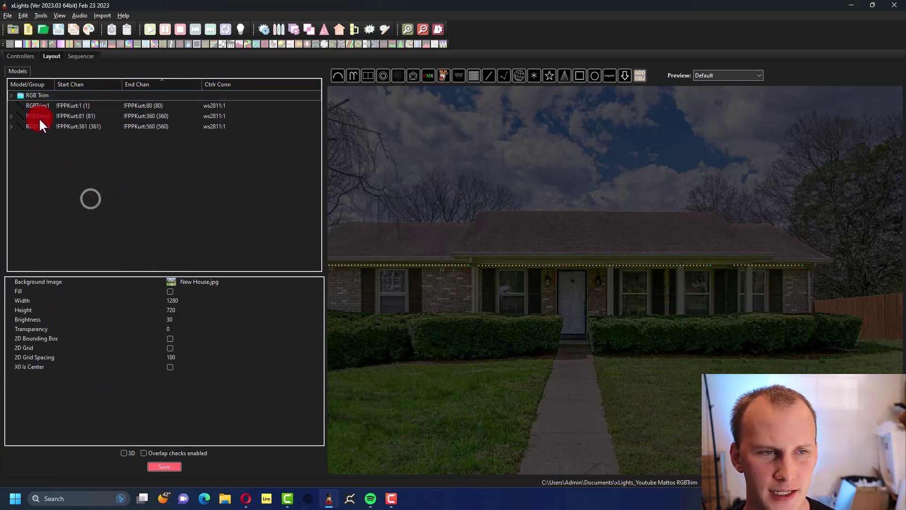
{"action": "left_click", "coordinate": [9, 124]}
{"action": "left_click", "coordinate": [11, 117]}
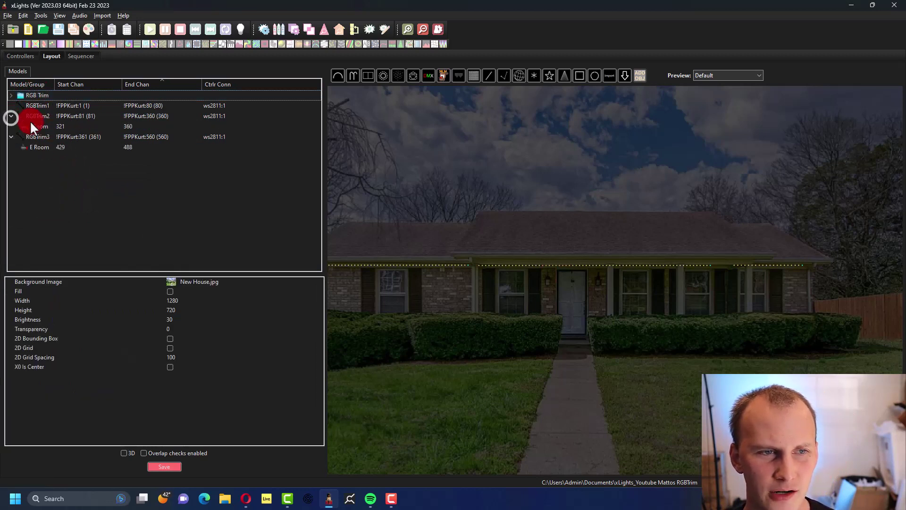
{"action": "left_click", "coordinate": [33, 125]}
{"action": "left_click", "coordinate": [27, 146], "text": "ctrl"}
{"action": "right_click", "coordinate": [28, 147]}
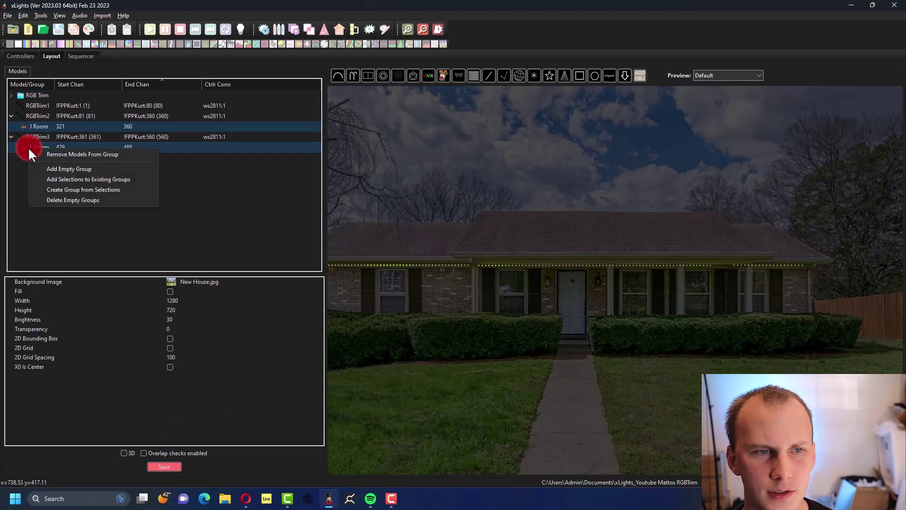
{"action": "left_click", "coordinate": [67, 189]}
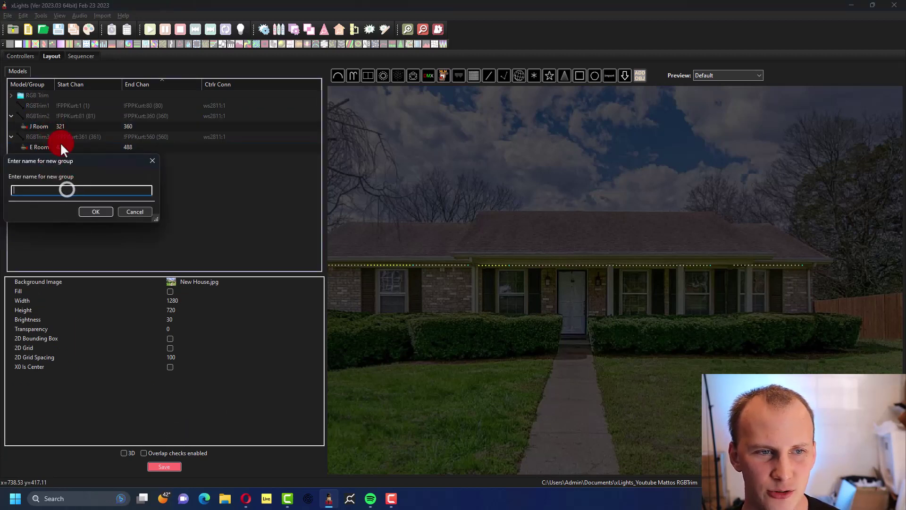
{"action": "type", "text": "Off"}
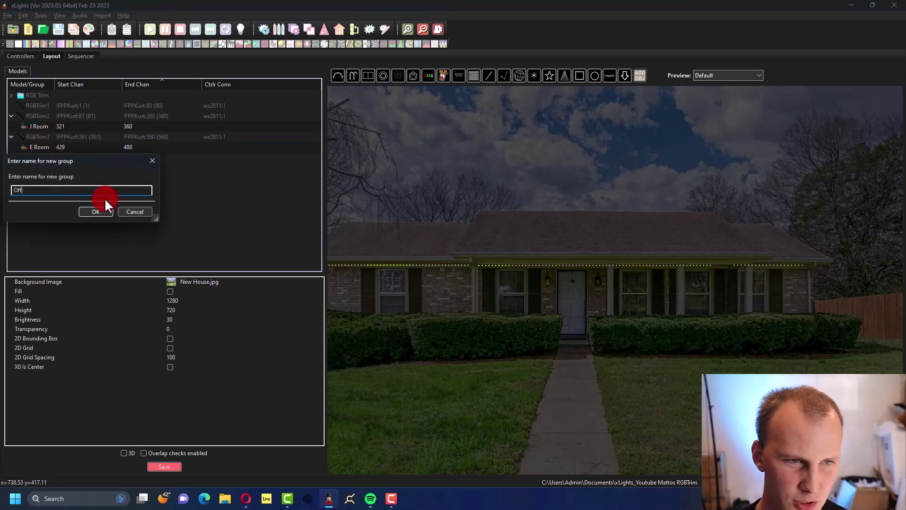
{"action": "key", "text": "Return"}
{"action": "key", "text": "ctrl+s"}
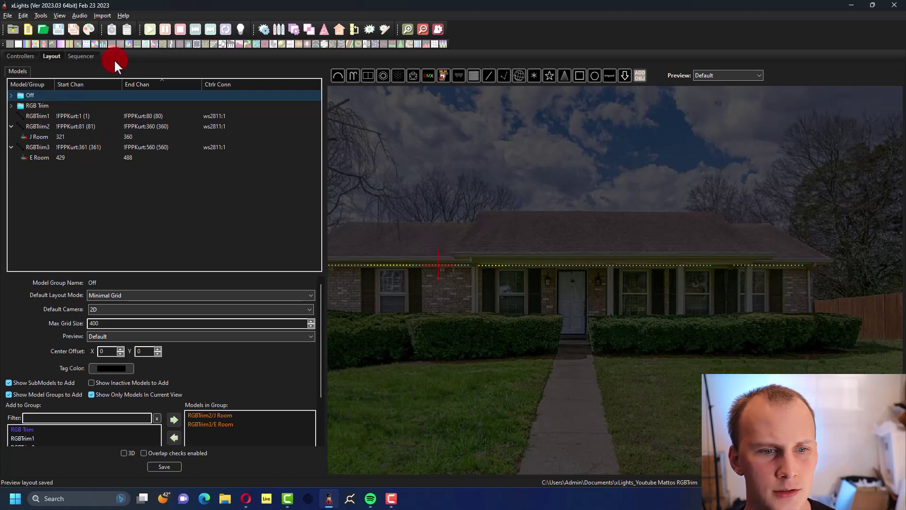
Create a new animation sequence in the Sequencer with the All Models view, using Quick Start.
{"action": "left_click", "coordinate": [92, 56]}
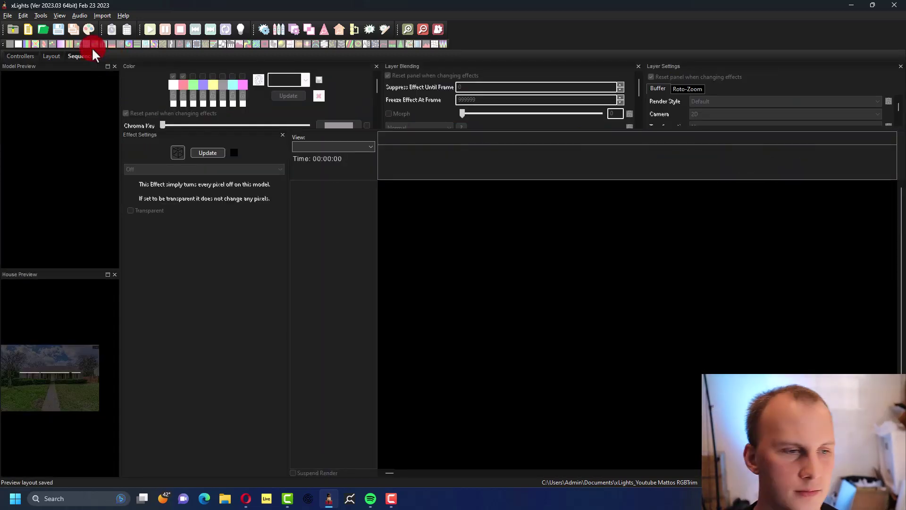
{"action": "left_click", "coordinate": [29, 29]}
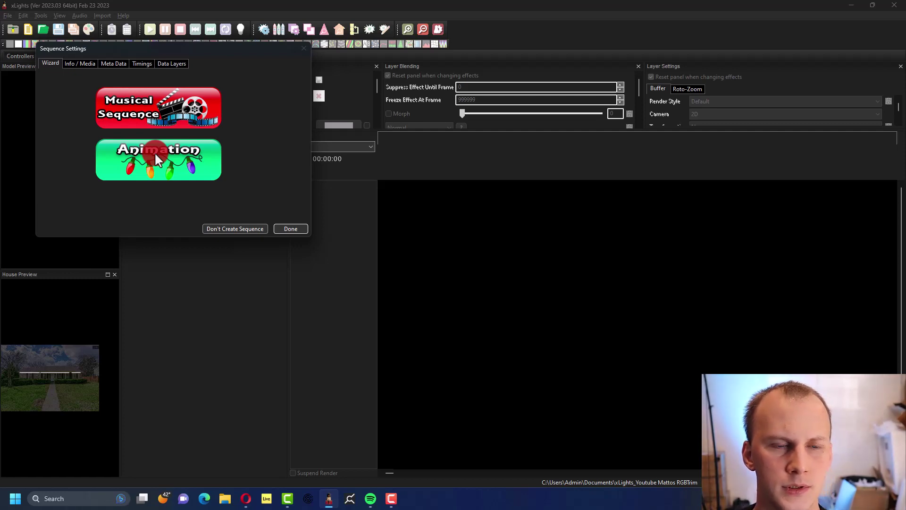
{"action": "left_click", "coordinate": [156, 160]}
{"action": "left_click", "coordinate": [147, 126]}
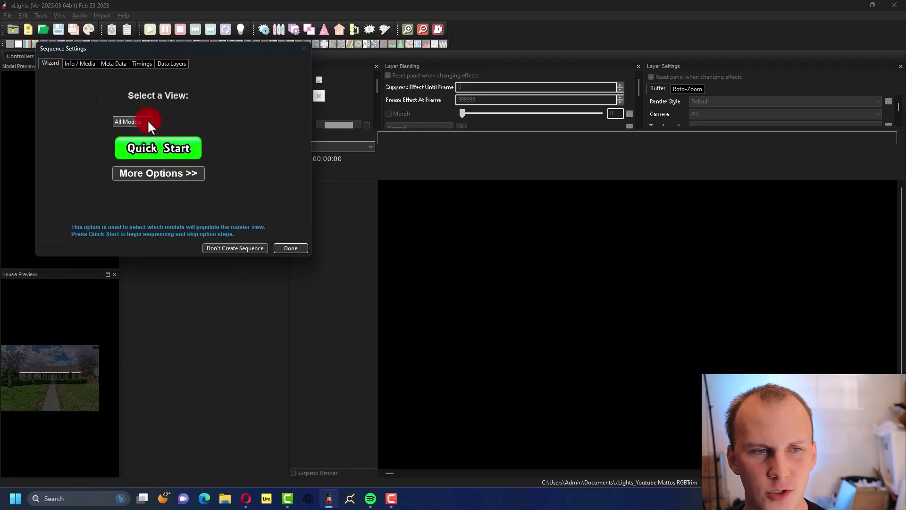
{"action": "left_click", "coordinate": [153, 140]}
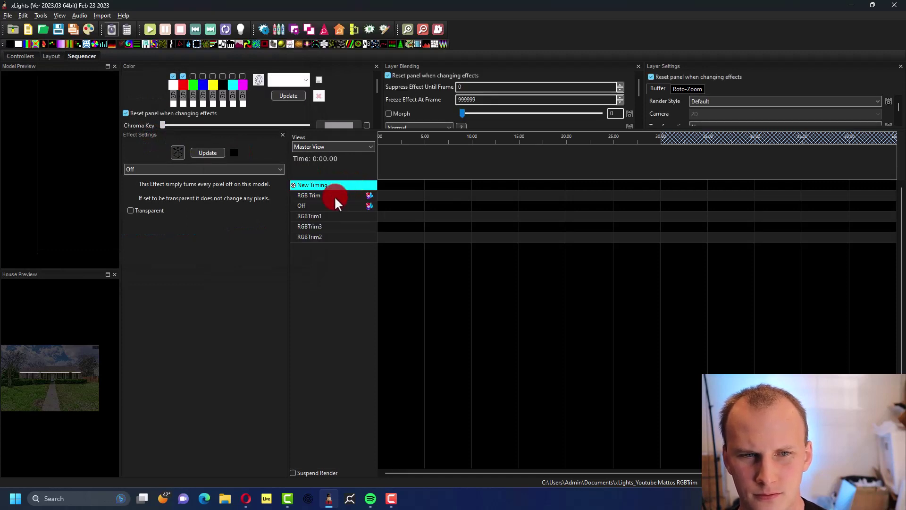
Widen the Model Preview and House Preview to enlarge the house picture beside the sequence.
{"action": "left_click", "coordinate": [329, 205]}
{"action": "left_click", "coordinate": [328, 195]}
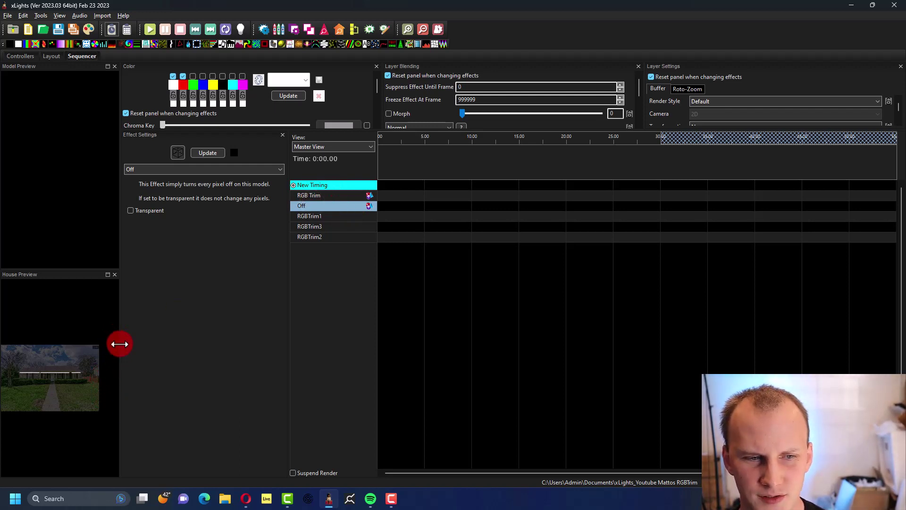
{"action": "left_click_drag", "start_coordinate": [119, 344], "coordinate": [277, 361]}
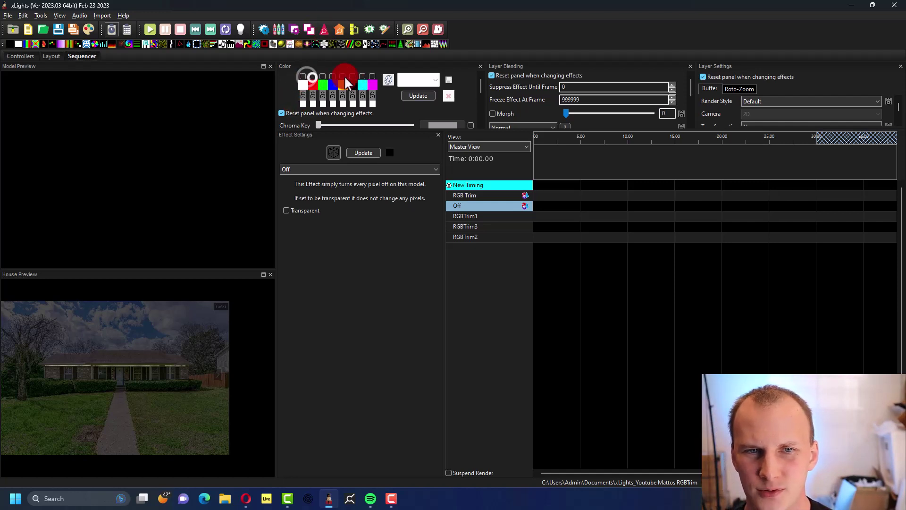
Change the magenta palette swatch to purple, enable it together with blue, and apply a Plasma effect across the whole RGB Trim row.
{"action": "left_click", "coordinate": [372, 84]}
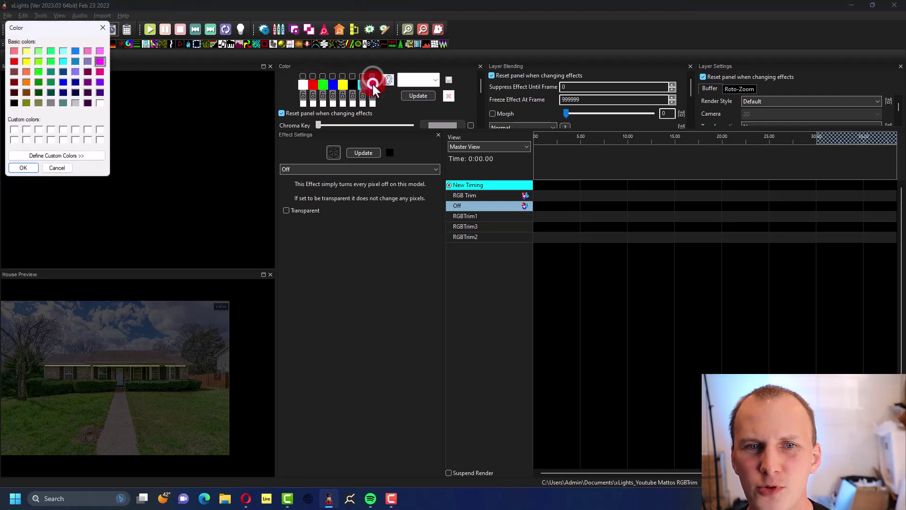
{"action": "left_click", "coordinate": [35, 165]}
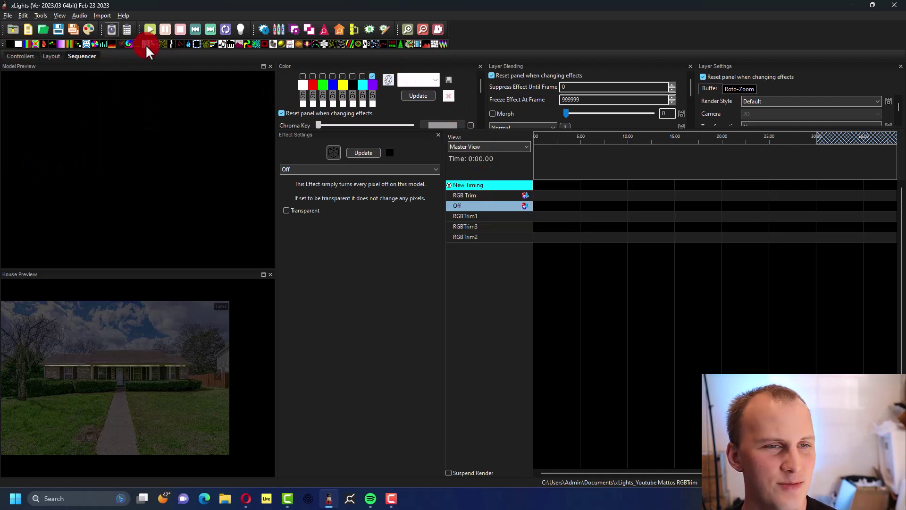
{"action": "left_click", "coordinate": [333, 82]}
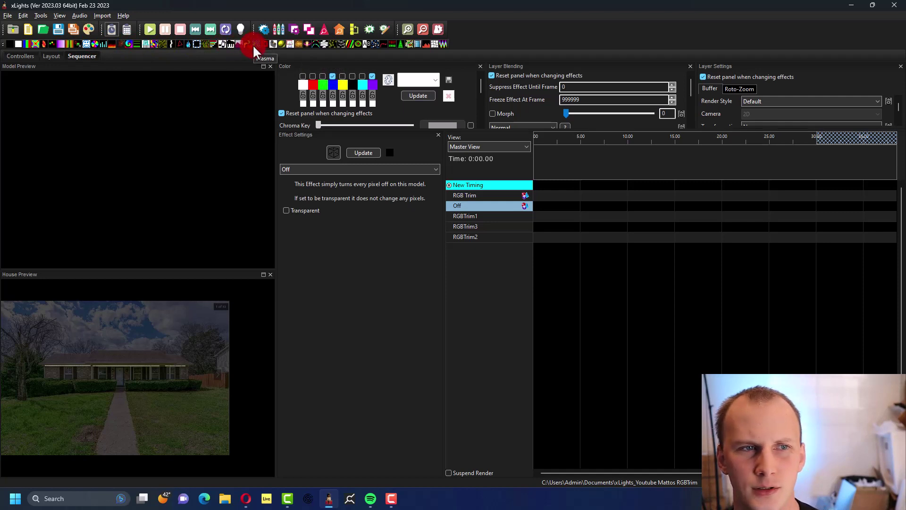
{"action": "left_click_drag", "start_coordinate": [252, 44], "coordinate": [817, 222]}
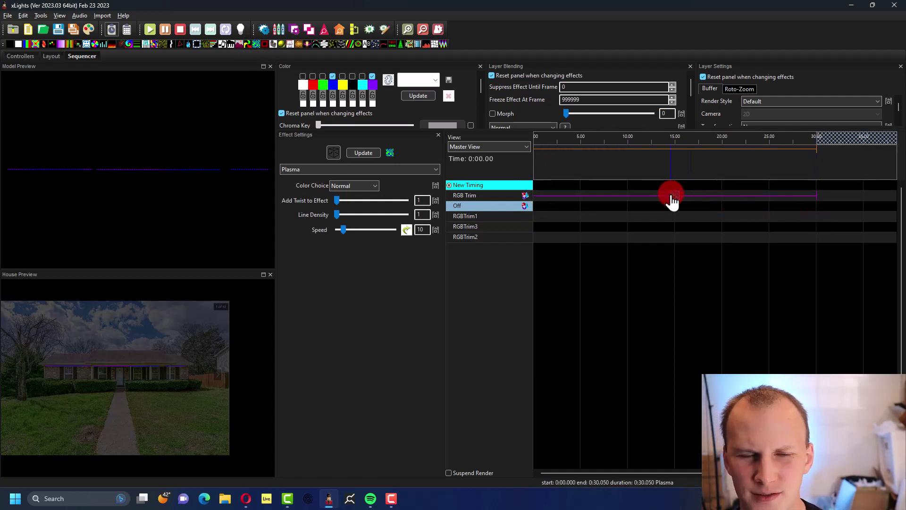
Replace the Plasma effect on the RGB Trim row with an On effect spanning about 30.4 seconds, coloured purple only.
{"action": "key", "text": "Delete"}
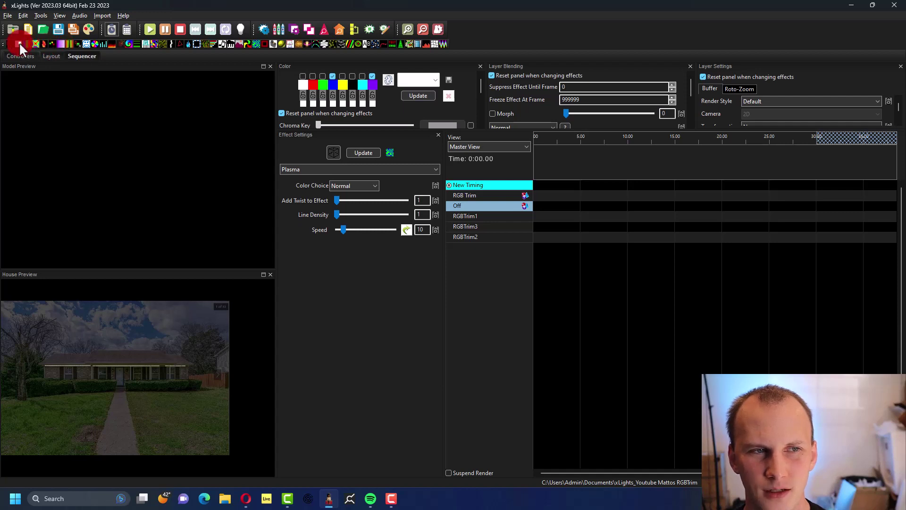
{"action": "left_click_drag", "start_coordinate": [19, 41], "coordinate": [820, 214]}
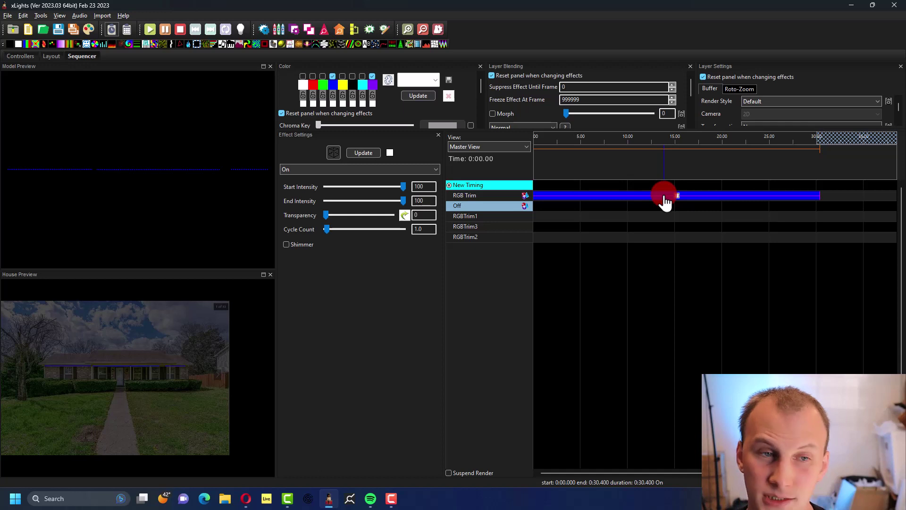
{"action": "left_click", "coordinate": [332, 76]}
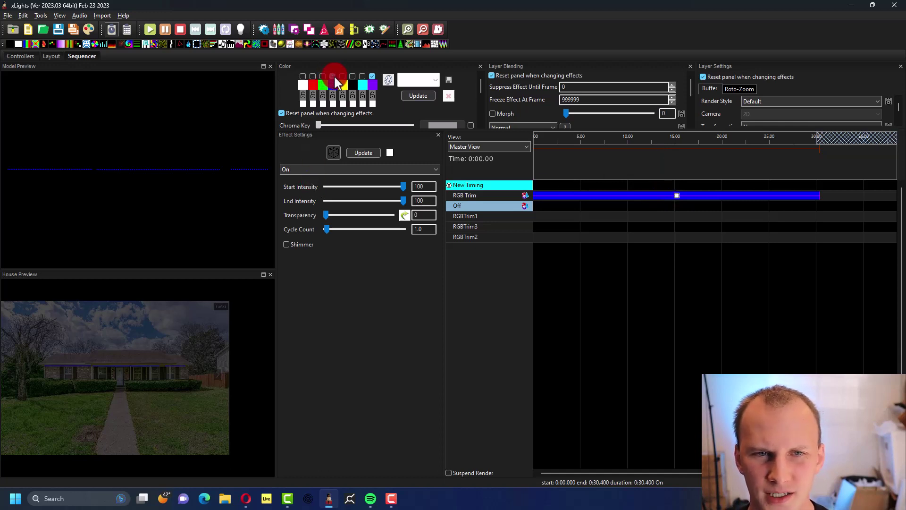
{"action": "left_click", "coordinate": [114, 46]}
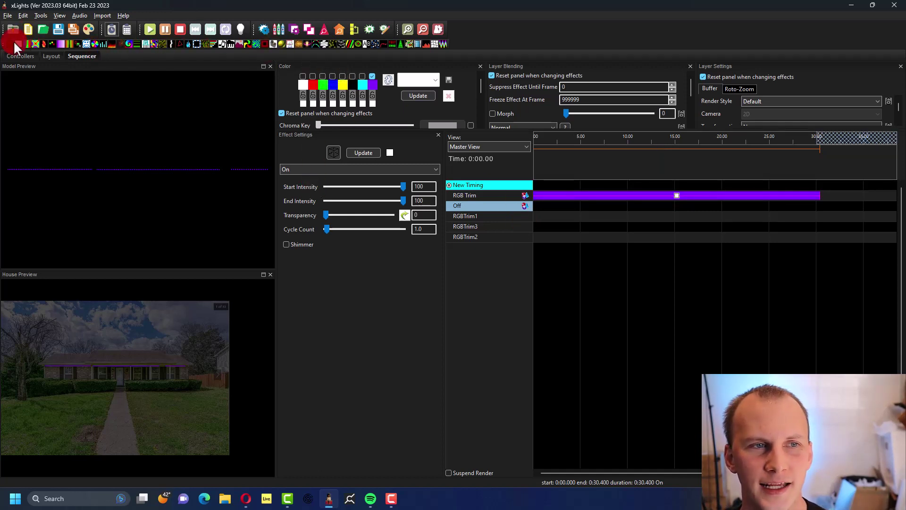
Place an Off effect about 31 seconds long on the Off group row and preview the RGB Trim result on the house.
{"action": "left_click_drag", "start_coordinate": [9, 40], "coordinate": [825, 234]}
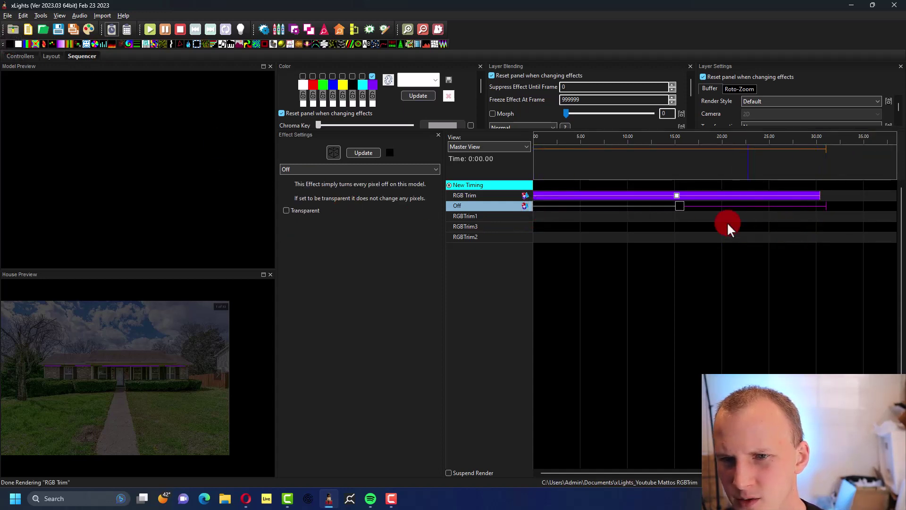
{"action": "left_click", "coordinate": [678, 207]}
{"action": "left_click", "coordinate": [677, 197]}
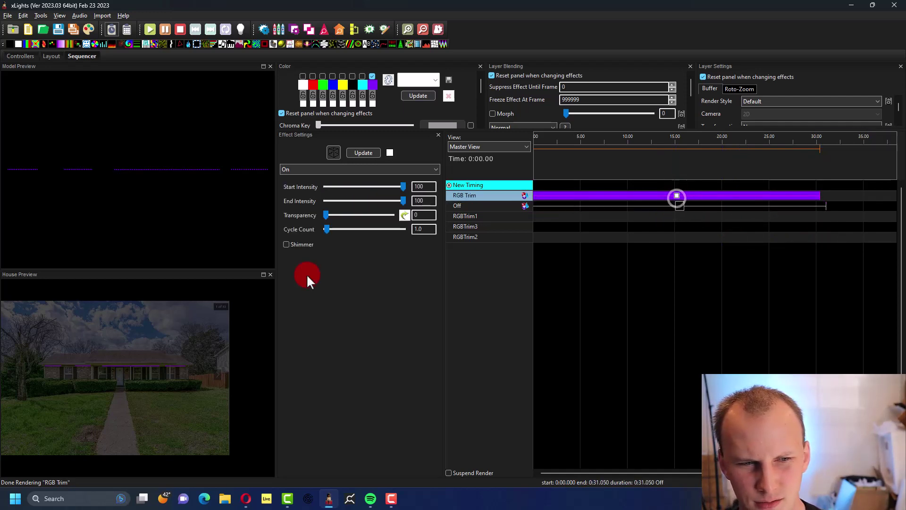
{"action": "scroll", "coordinate": [86, 384], "scroll_direction": "up", "scroll_amount": 3}
{"action": "scroll", "coordinate": [86, 384], "scroll_direction": "up", "scroll_amount": 2}
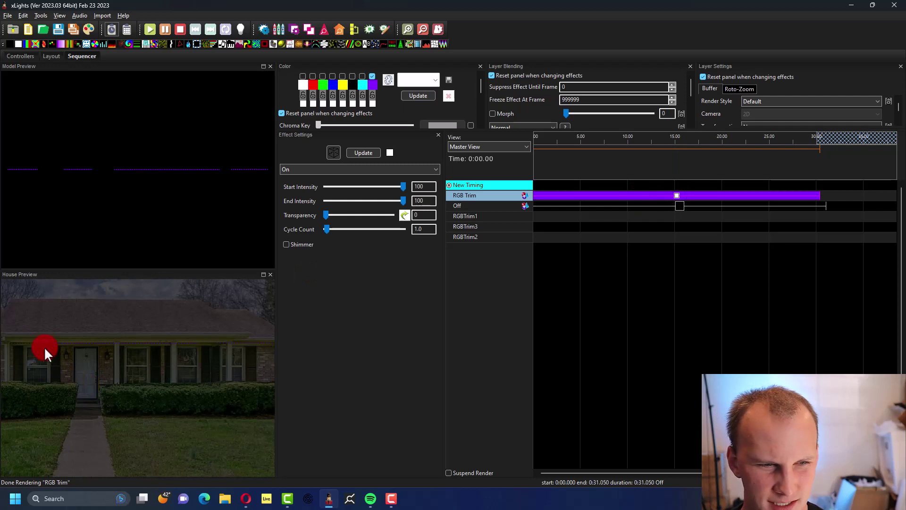
{"action": "scroll", "coordinate": [47, 364], "scroll_direction": "down", "scroll_amount": 3}
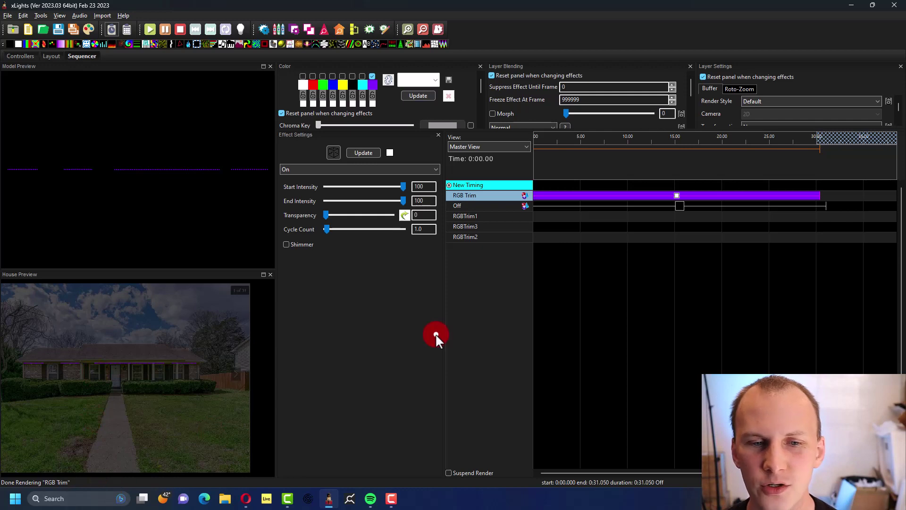
Save the sequence as Easter in the xLights_Youtube Mattos RGBTrim folder.
{"action": "key", "text": "ctrl+s"}
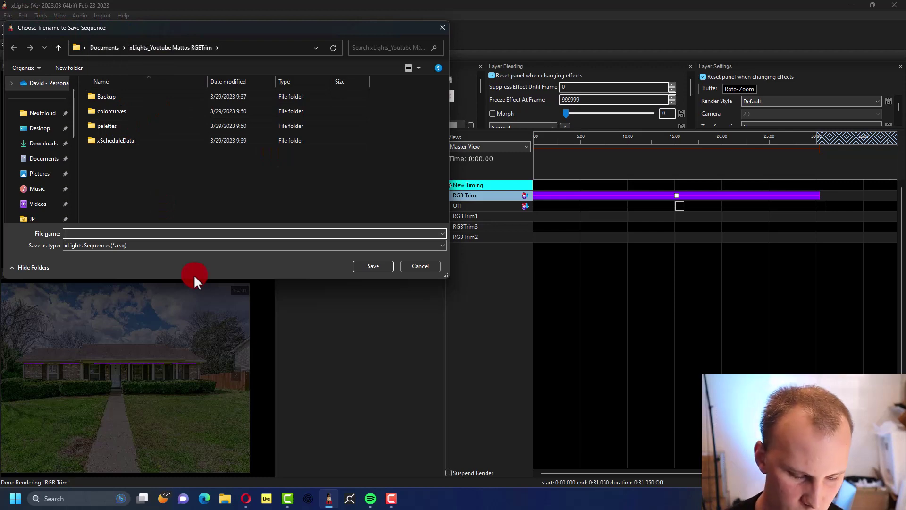
{"action": "type", "text": "Easter"}
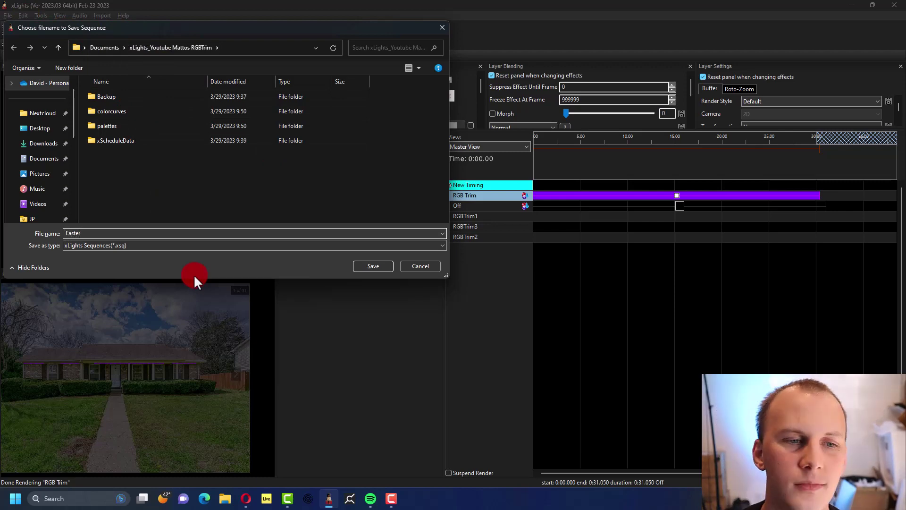
{"action": "key", "text": "Return"}
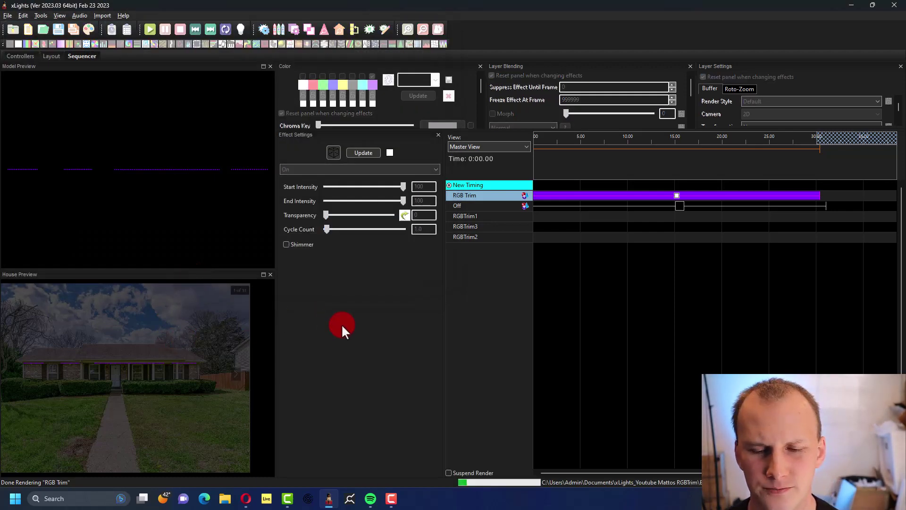
{"action": "left_click", "coordinate": [342, 324]}
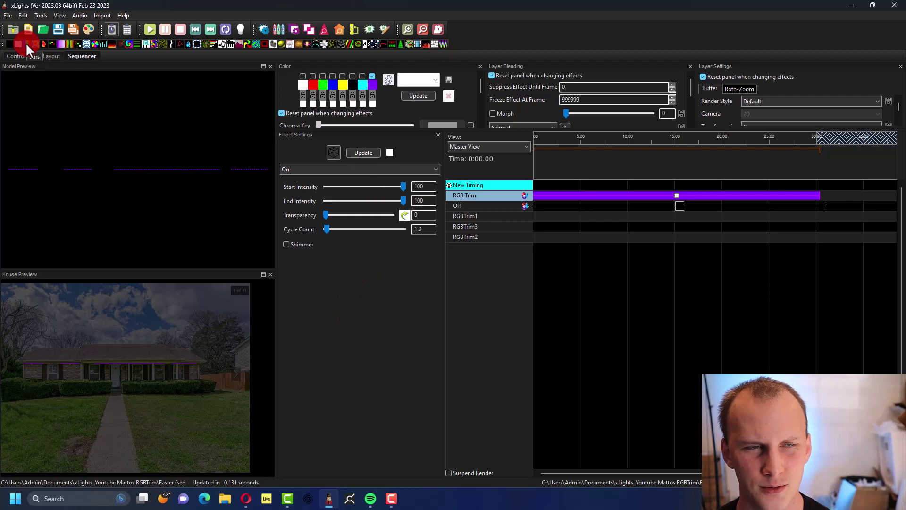
Replace the On effect on the RGB Trim row with Bars, enabling white, red and blue in the palette alongside purple.
{"action": "left_click_drag", "start_coordinate": [26, 43], "coordinate": [678, 196]}
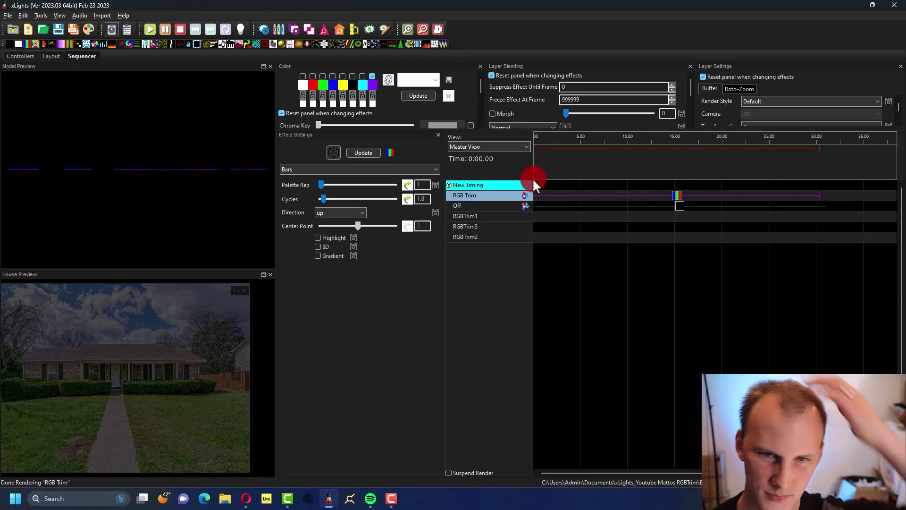
{"action": "left_click", "coordinate": [312, 76]}
{"action": "left_click", "coordinate": [303, 76]}
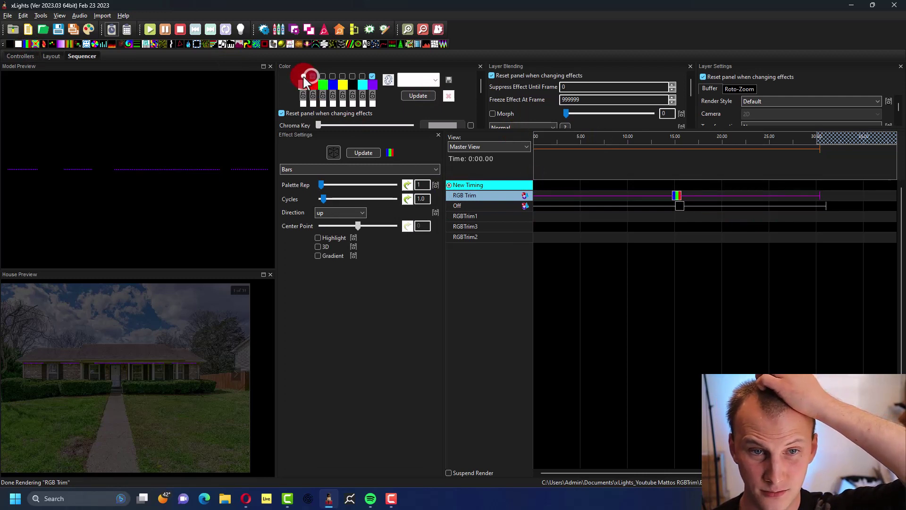
{"action": "left_click", "coordinate": [332, 76]}
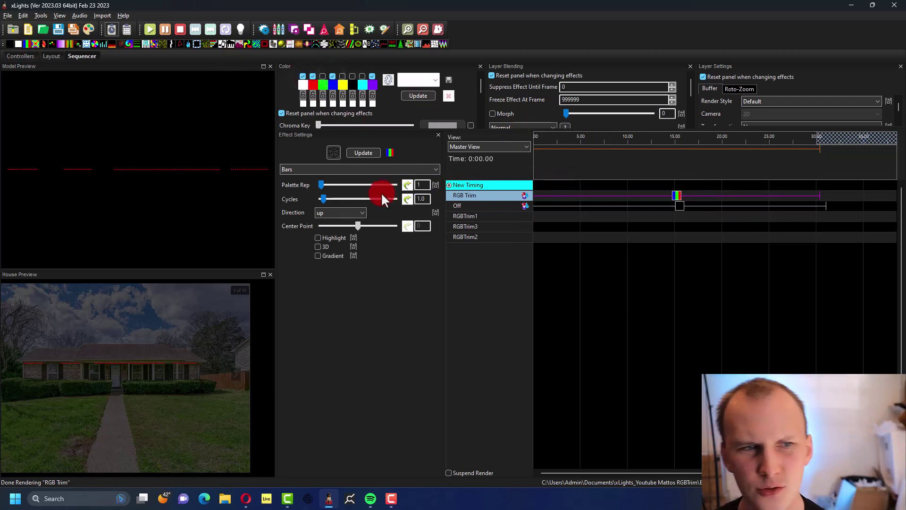
Set the cycles of the Bars effect to 4.
{"action": "mouse_move", "coordinate": [324, 199]}
{"action": "left_mouse_down"}
{"action": "mouse_move", "coordinate": [350, 198]}
{"action": "mouse_move", "coordinate": [334, 200]}
{"action": "left_mouse_up"}
{"action": "left_click", "coordinate": [427, 198]}
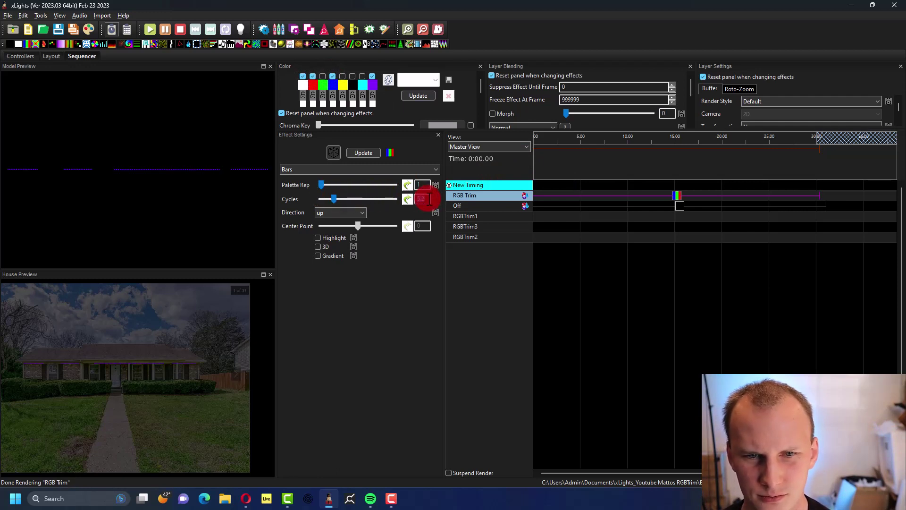
{"action": "type", "text": "4"}
Set the Bars direction to Left and use the Gradient option instead of 3D.
{"action": "left_click", "coordinate": [349, 211]}
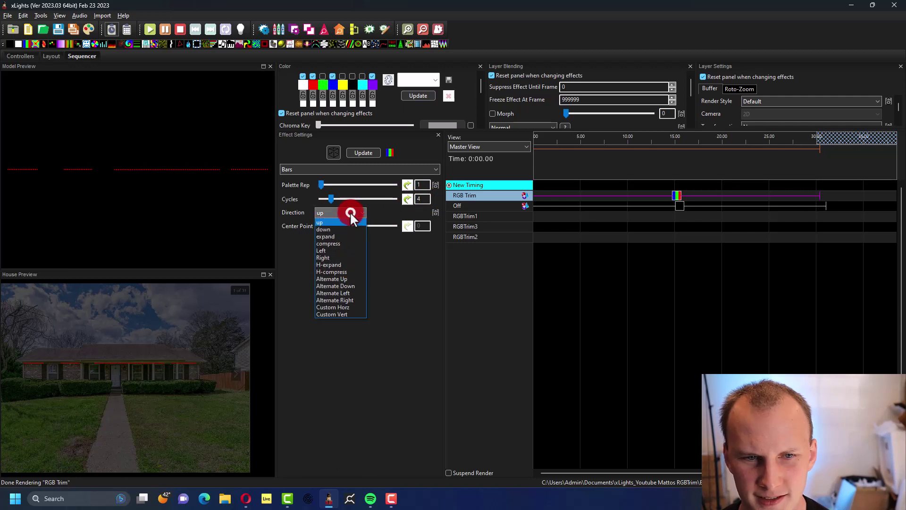
{"action": "left_click", "coordinate": [349, 229]}
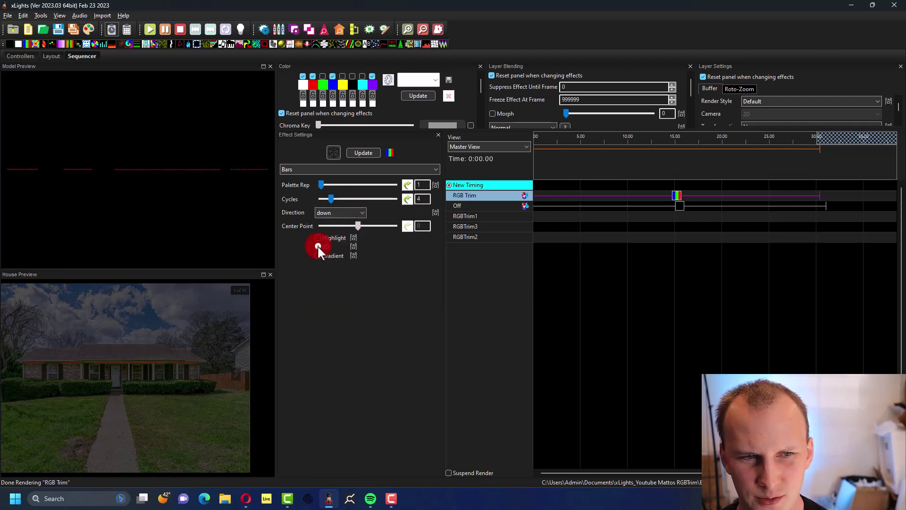
{"action": "left_click", "coordinate": [317, 246]}
{"action": "left_click", "coordinate": [338, 209]}
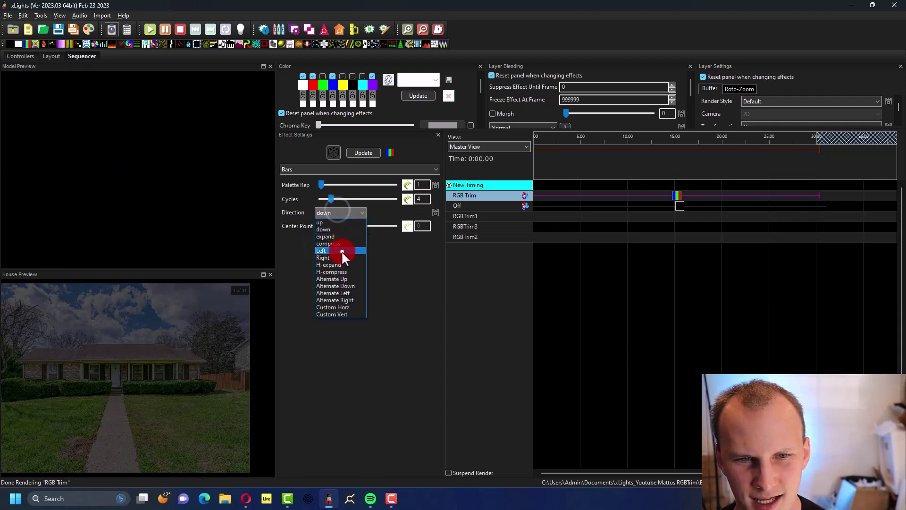
{"action": "left_click", "coordinate": [342, 250]}
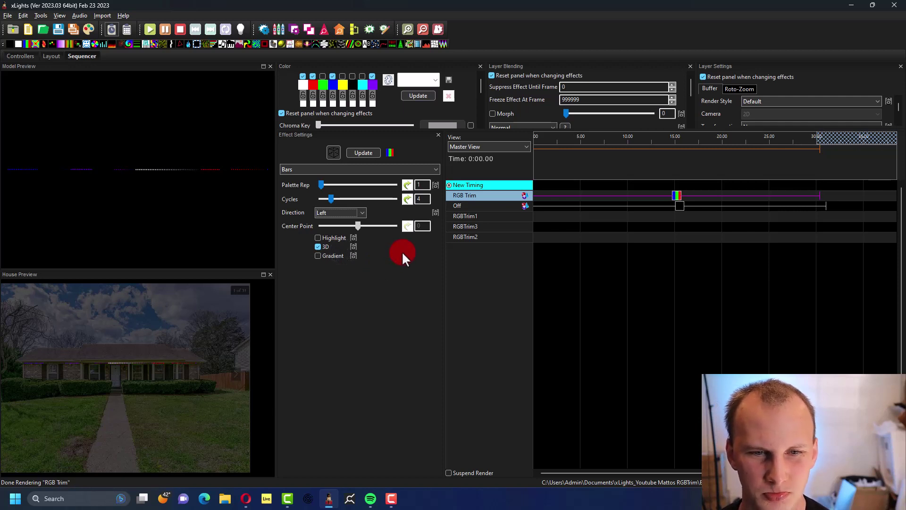
{"action": "left_click", "coordinate": [328, 245]}
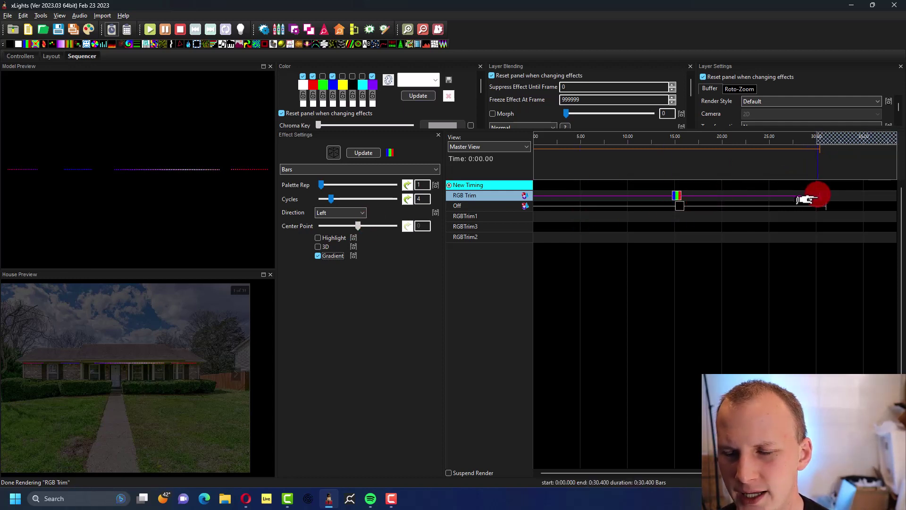
Shorten the Bars effect on the RGB Trim row to finish at the sequence end, about 30 seconds.
{"action": "left_click_drag", "start_coordinate": [818, 195], "coordinate": [817, 196]}
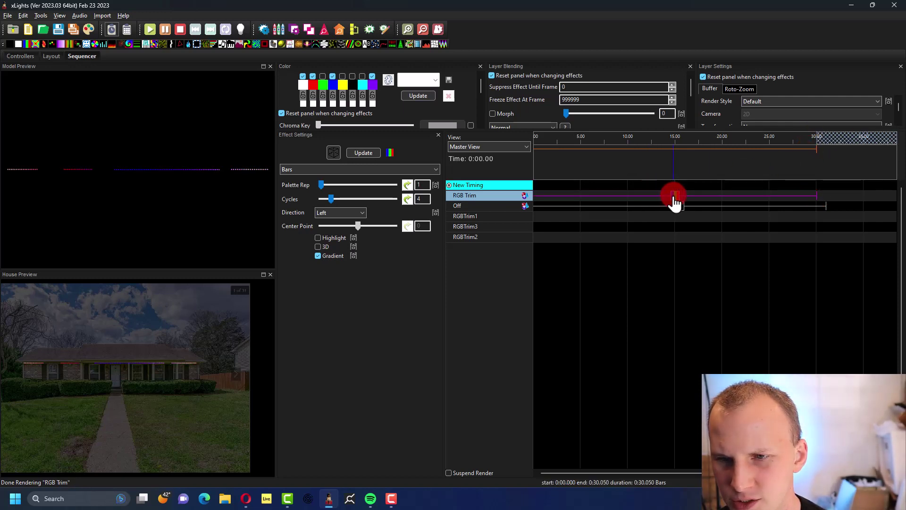
{"action": "left_click", "coordinate": [796, 189]}
{"action": "scroll", "coordinate": [820, 202], "scroll_direction": "up", "scroll_amount": 5}
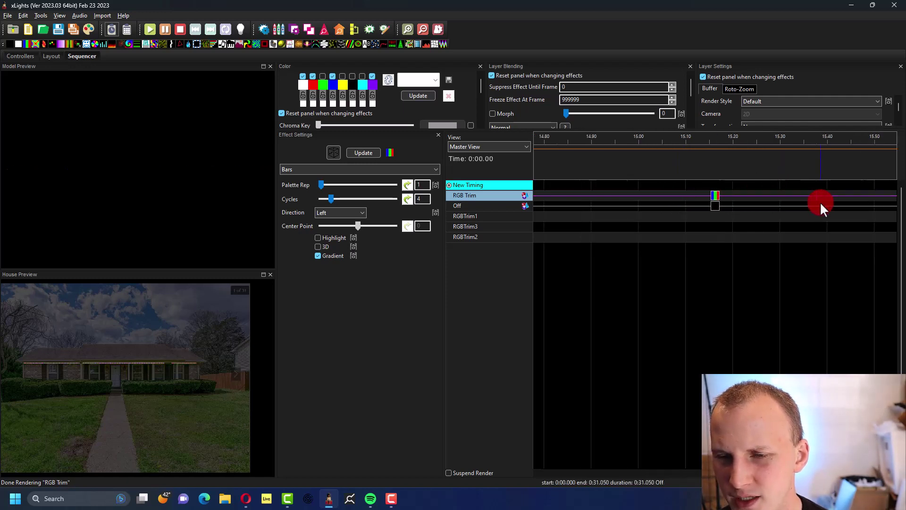
{"action": "scroll", "coordinate": [820, 202], "scroll_direction": "right", "scroll_amount": 10}
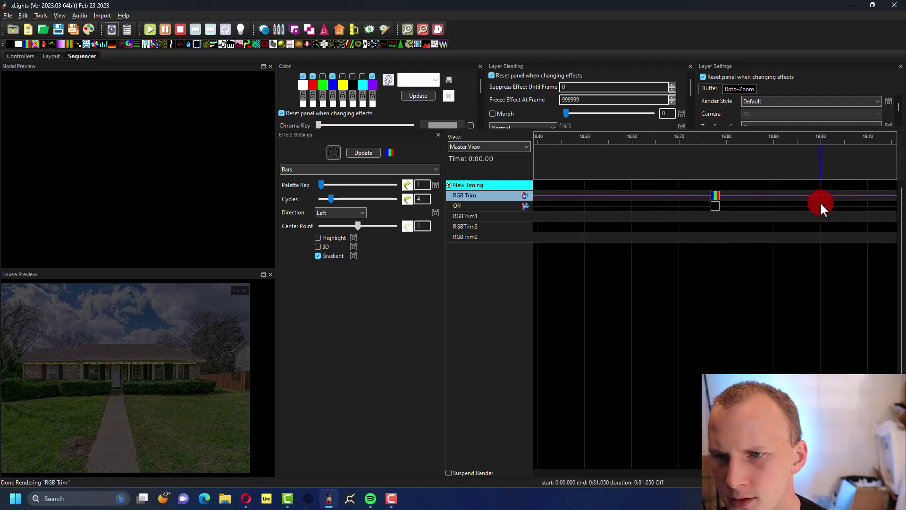
{"action": "scroll", "coordinate": [820, 201], "scroll_direction": "right", "scroll_amount": 15}
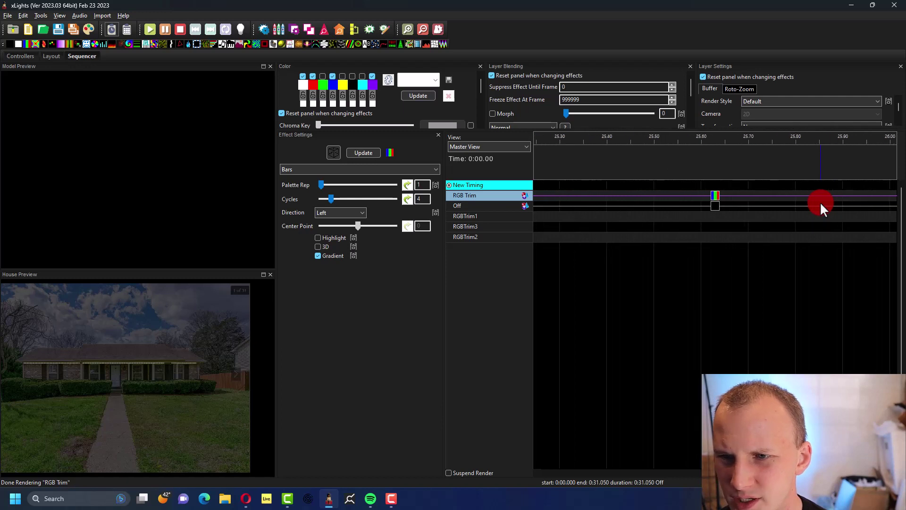
{"action": "scroll", "coordinate": [819, 203], "scroll_direction": "right", "scroll_amount": 5}
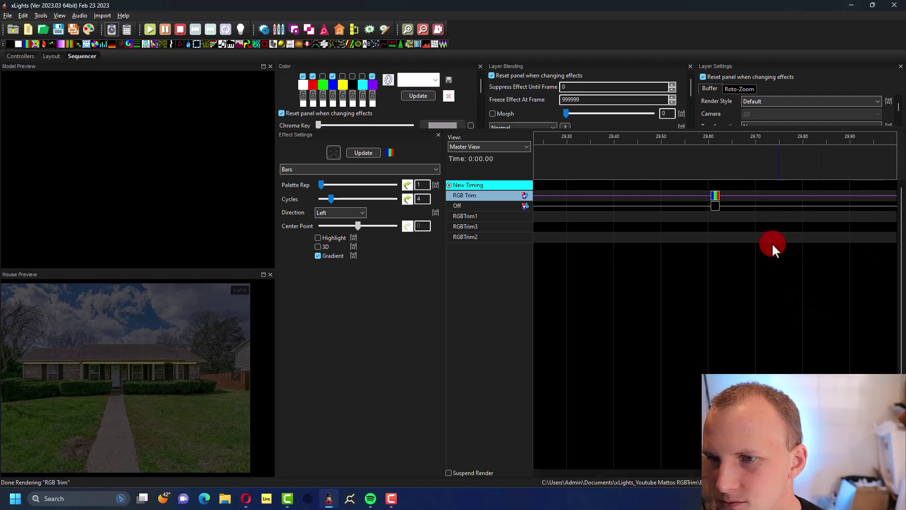
{"action": "left_click", "coordinate": [715, 194]}
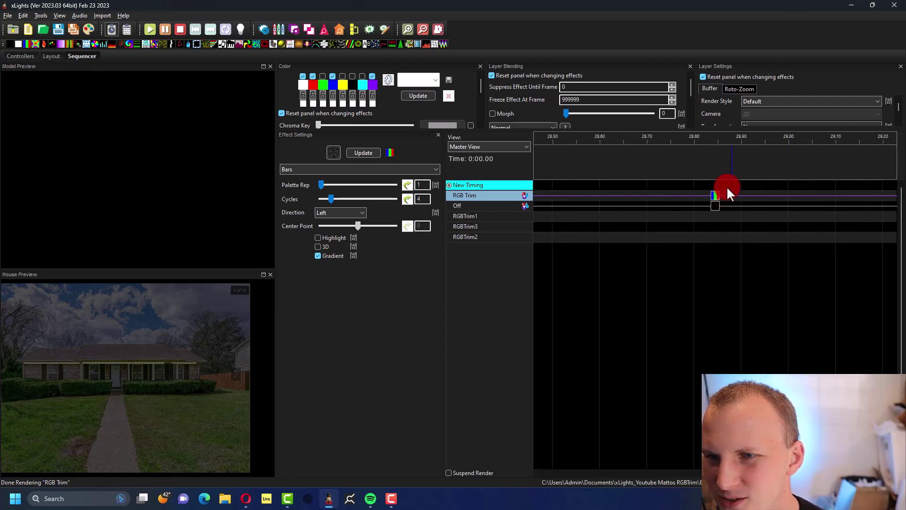
{"action": "scroll", "coordinate": [726, 186], "scroll_direction": "left", "scroll_amount": 3}
{"action": "scroll", "coordinate": [726, 186], "scroll_direction": "right", "scroll_amount": 3}
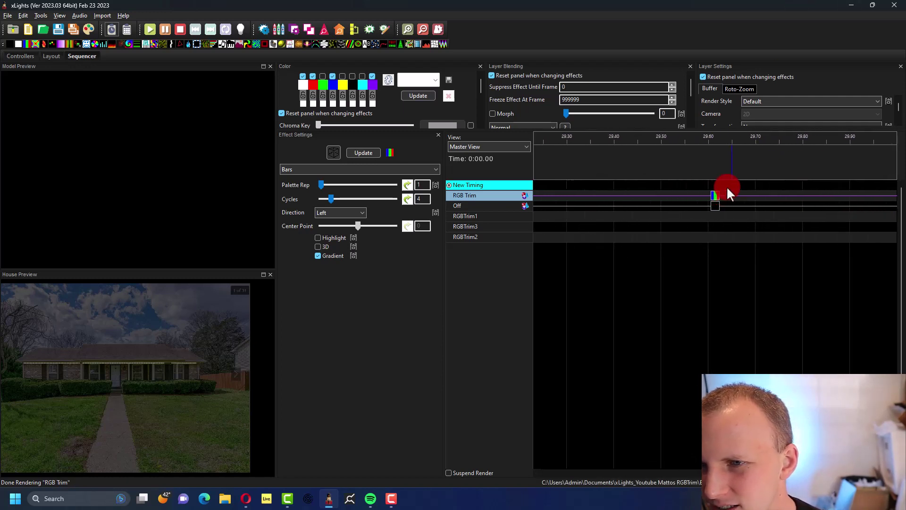
{"action": "scroll", "coordinate": [736, 307], "scroll_direction": "down", "scroll_amount": 10}
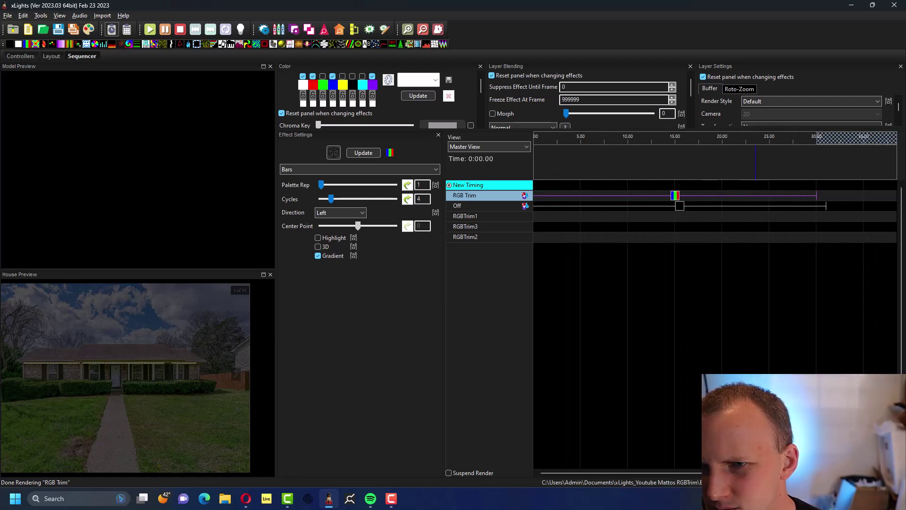
{"action": "scroll", "coordinate": [848, 171], "scroll_direction": "up", "scroll_amount": 10}
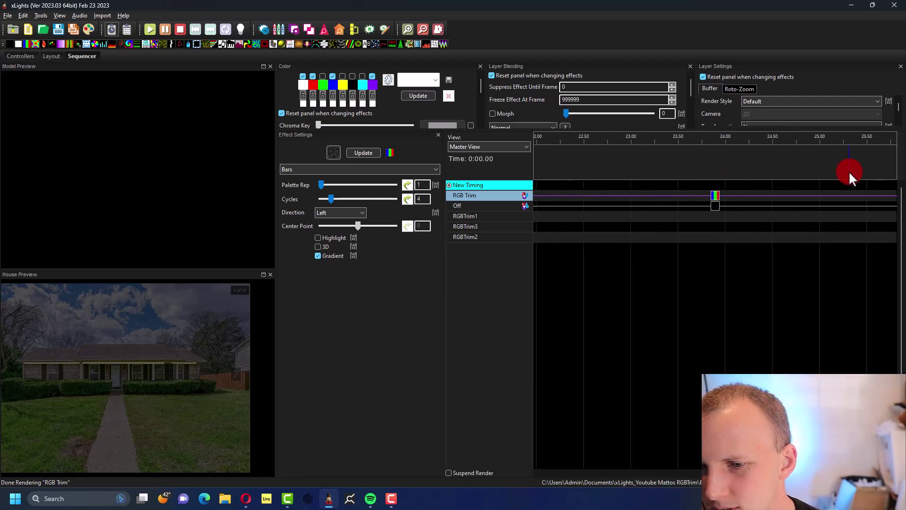
{"action": "scroll", "coordinate": [848, 171], "scroll_direction": "up", "scroll_amount": 5}
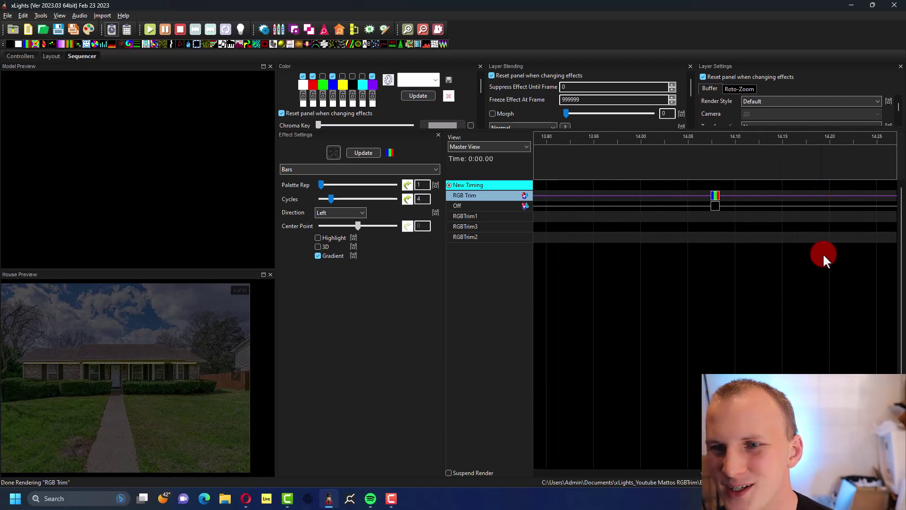
{"action": "scroll", "coordinate": [822, 253], "scroll_direction": "down", "scroll_amount": 15}
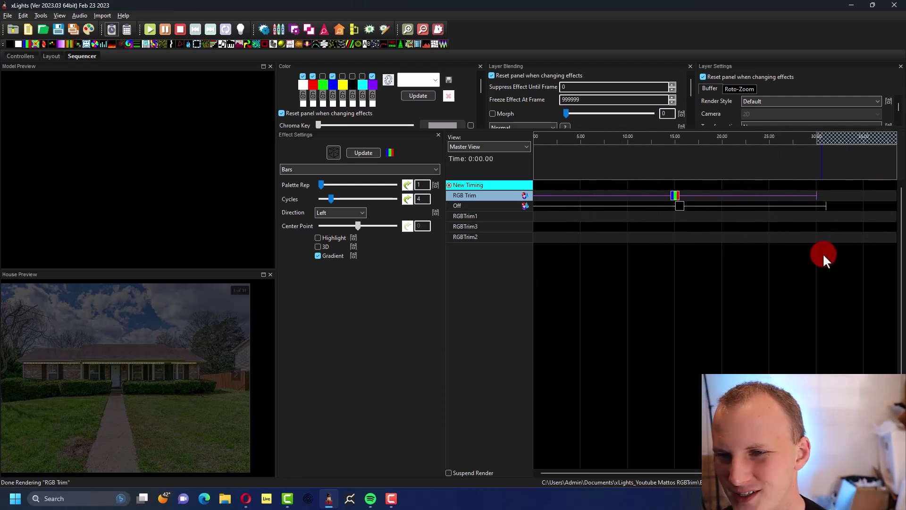
{"action": "left_click", "coordinate": [815, 194]}
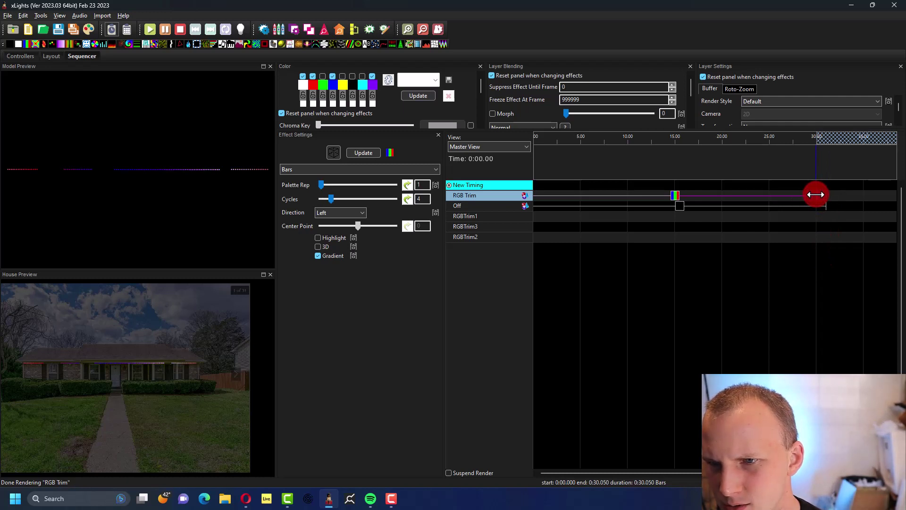
{"action": "left_click_drag", "start_coordinate": [815, 195], "coordinate": [816, 195]}
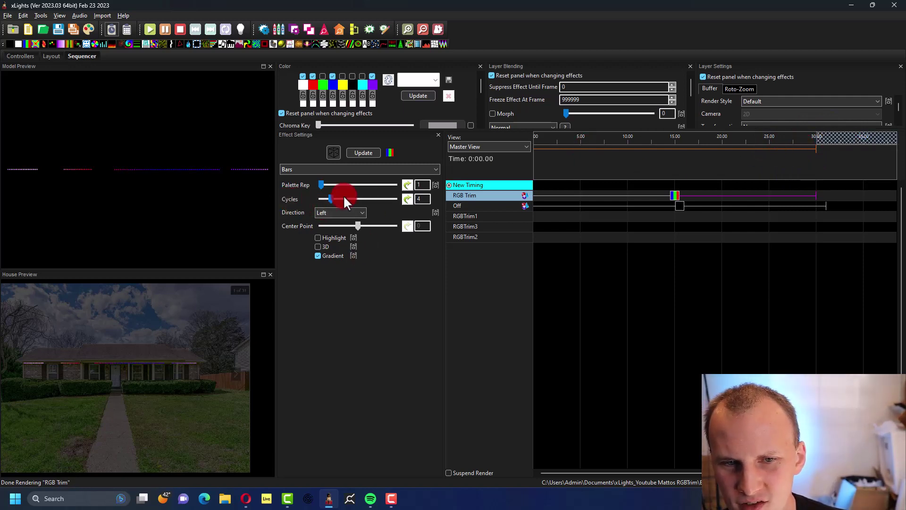
{"action": "left_click_drag", "start_coordinate": [421, 198], "coordinate": [427, 198]}
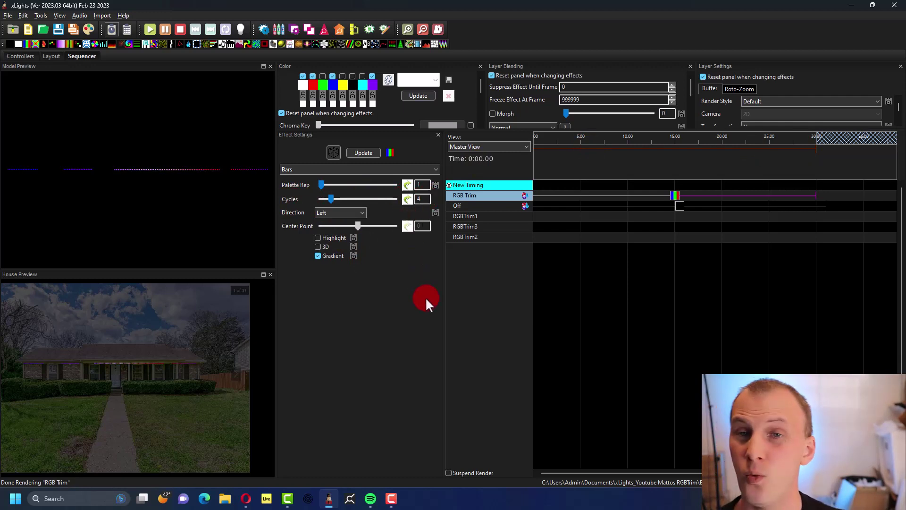
Save the current sequence as a new file named Patriotic in the show folder.
{"action": "left_click", "coordinate": [426, 198]}
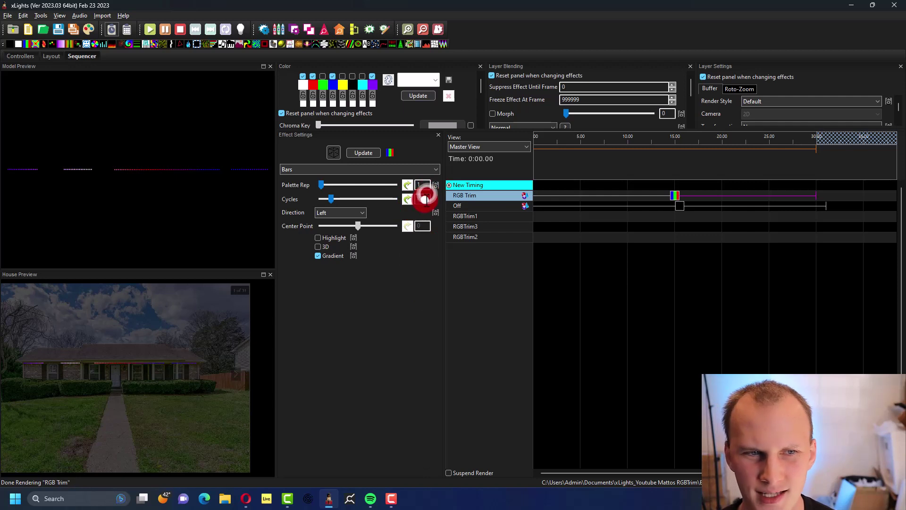
{"action": "left_click", "coordinate": [417, 298]}
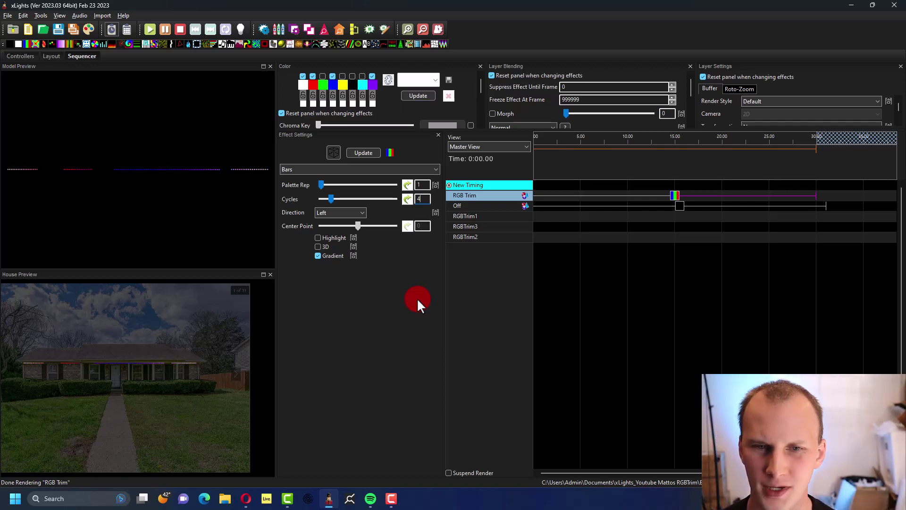
{"action": "left_click", "coordinate": [8, 16]}
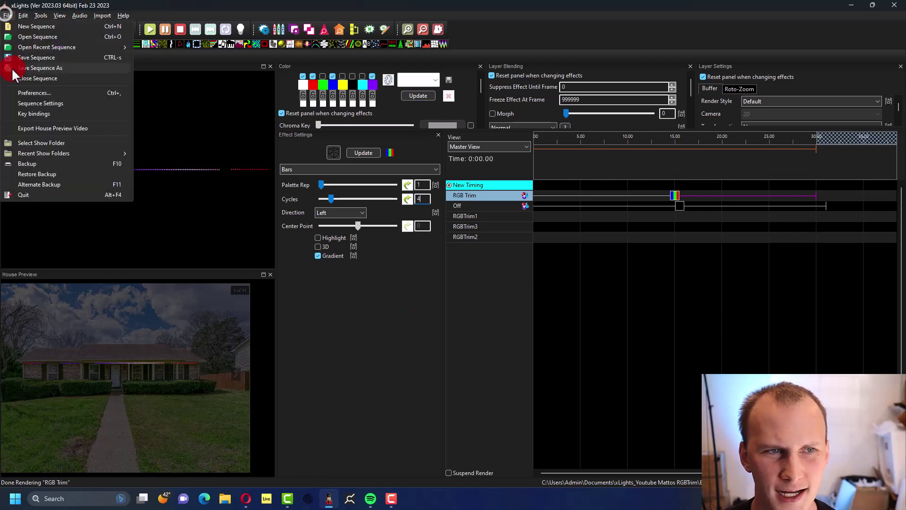
{"action": "left_click", "coordinate": [29, 68]}
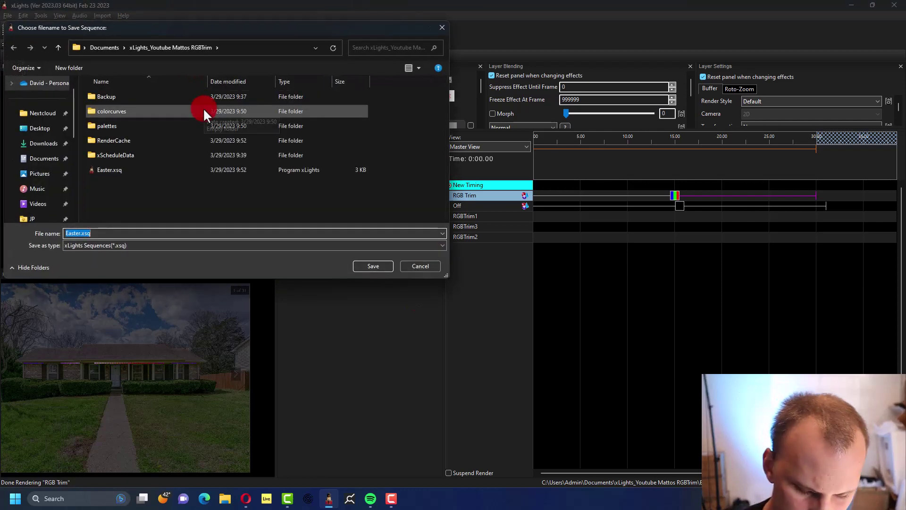
{"action": "type", "text": "Patriotic"}
{"action": "key", "text": "Return"}
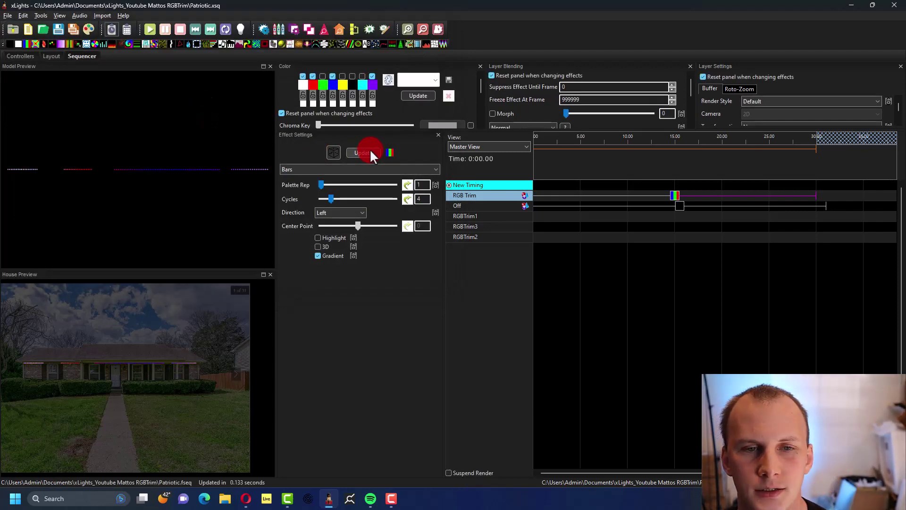
Replace the Bars effect on the RGB Trim row with Color Wash, leaving only green and purple enabled in the palette.
{"action": "left_click", "coordinate": [313, 76]}
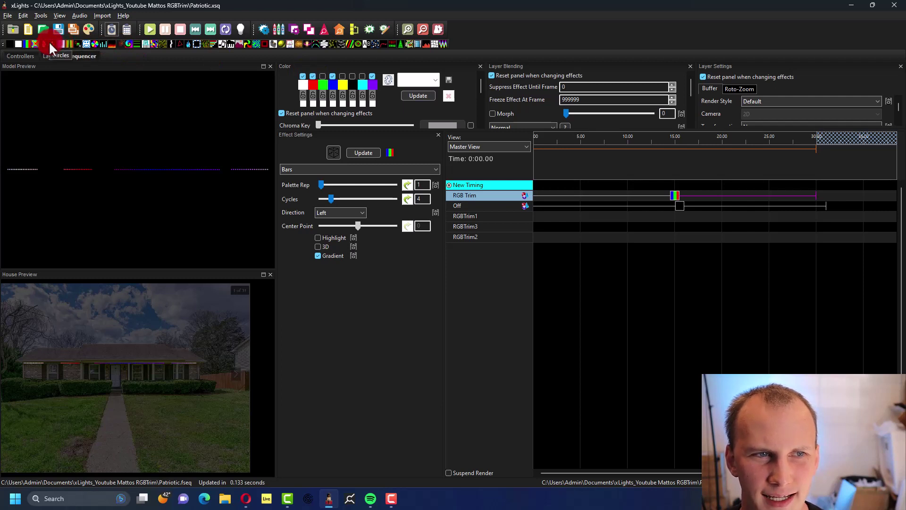
{"action": "left_click_drag", "start_coordinate": [61, 42], "coordinate": [676, 194]}
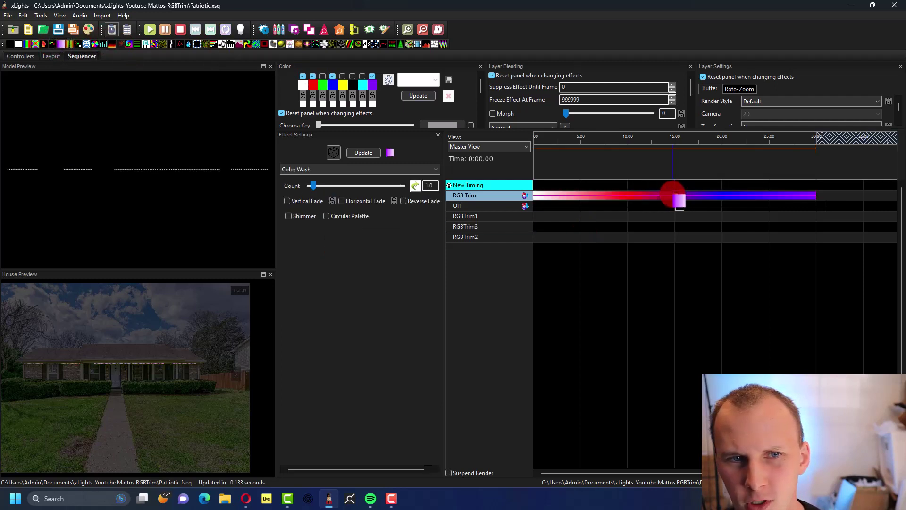
{"action": "left_click", "coordinate": [302, 76]}
{"action": "left_click", "coordinate": [329, 74]}
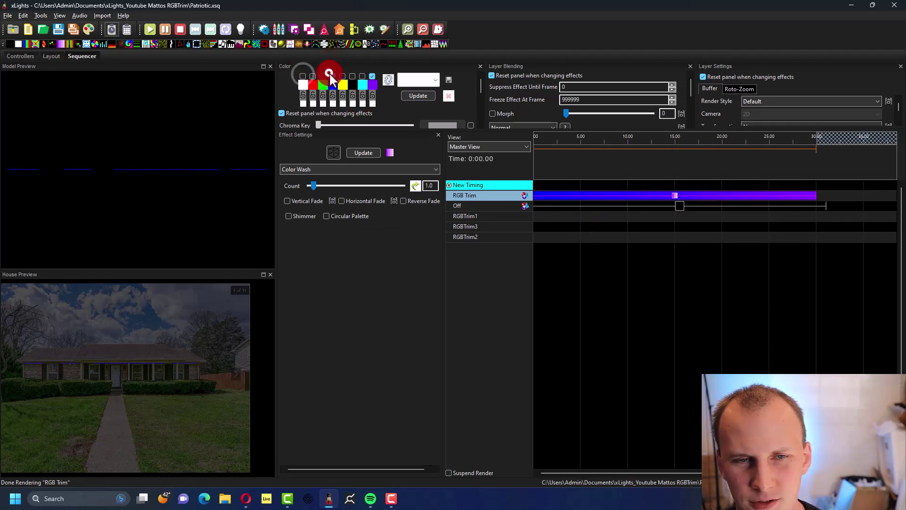
{"action": "left_click", "coordinate": [342, 76]}
{"action": "left_click", "coordinate": [372, 76]}
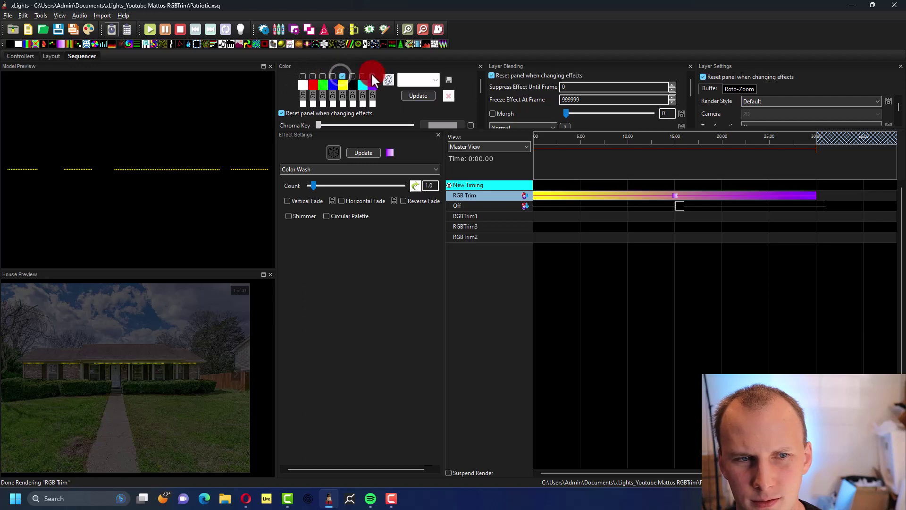
{"action": "left_click", "coordinate": [342, 75]}
{"action": "left_click", "coordinate": [322, 76]}
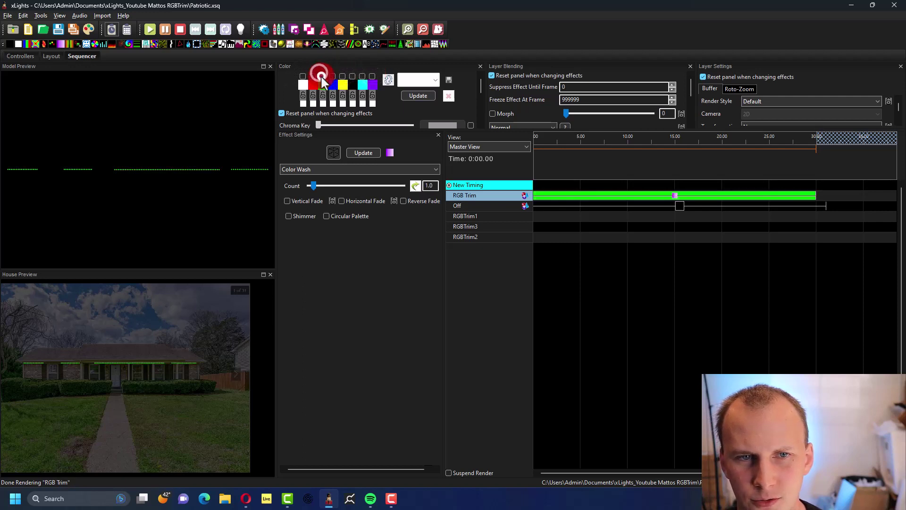
{"action": "left_click", "coordinate": [372, 76]}
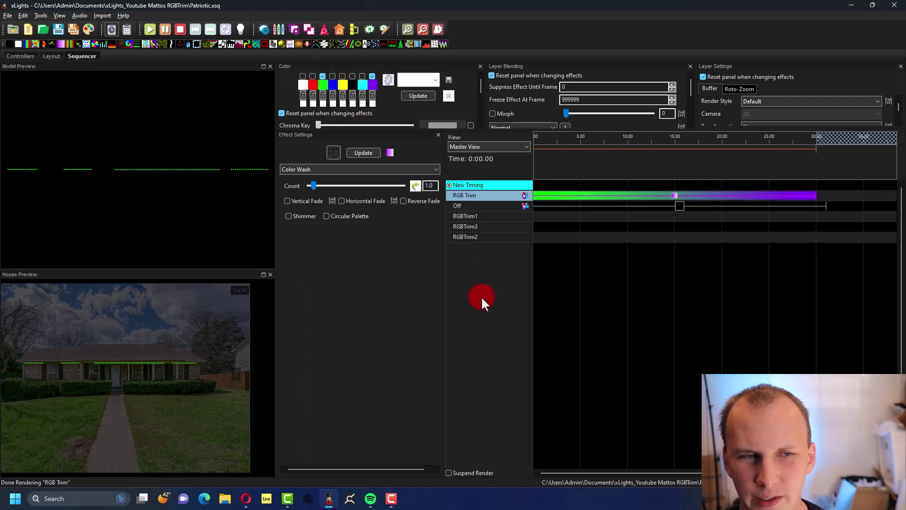
{"action": "left_click_drag", "start_coordinate": [564, 137], "coordinate": [741, 140]}
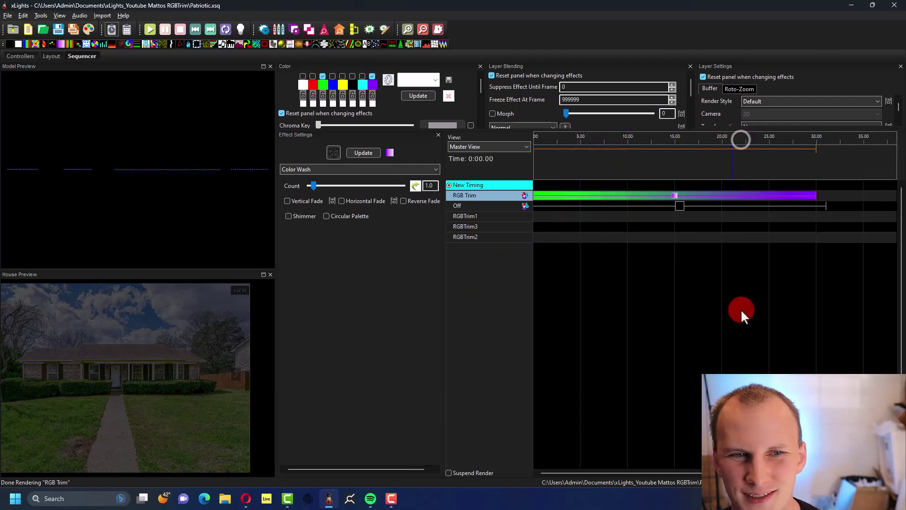
Save the green and purple sequence as a new file named Halloween.
{"action": "left_click", "coordinate": [18, 13]}
{"action": "left_click", "coordinate": [28, 64]}
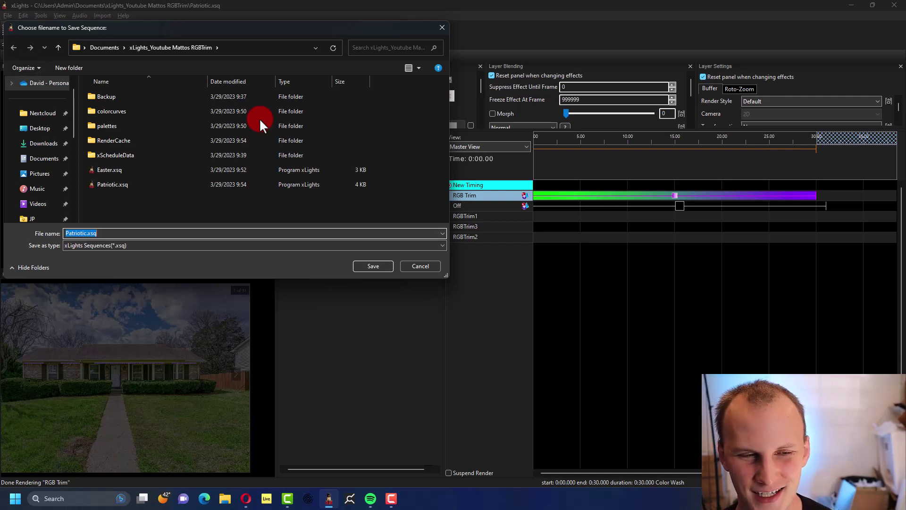
{"action": "type", "text": "Halloween"}
{"action": "key", "text": "Return"}
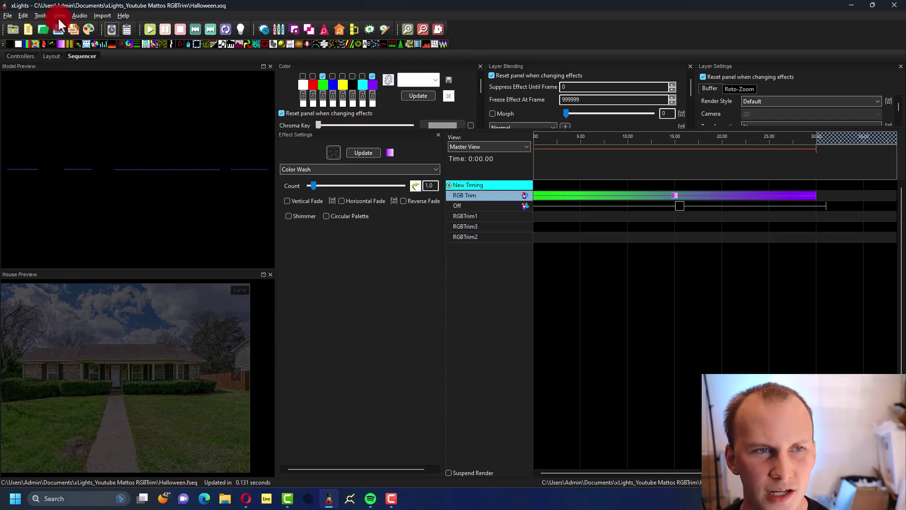
Upload the Patriotic, Halloween and Easter sequences to FPPKurt with FPP Connect, keeping the PB16 cape option enabled.
{"action": "left_click", "coordinate": [41, 15]}
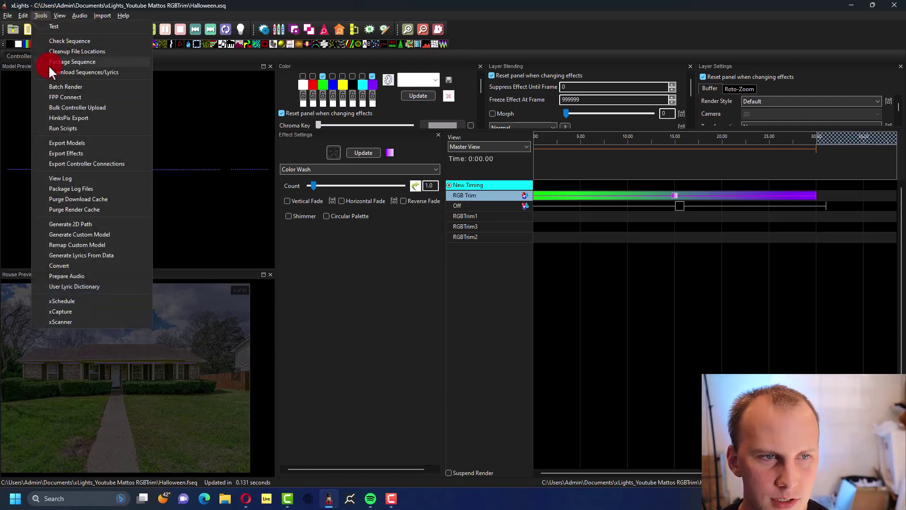
{"action": "left_click", "coordinate": [59, 97]}
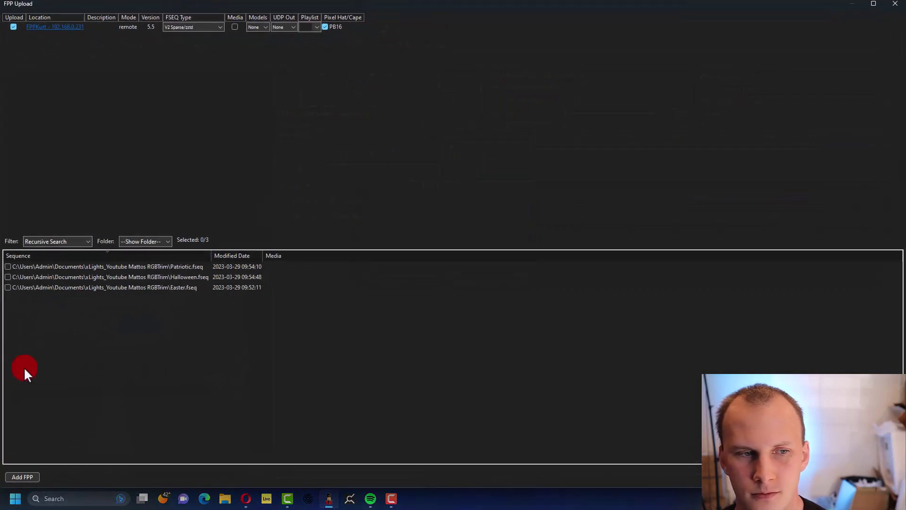
{"action": "left_click", "coordinate": [7, 267]}
{"action": "left_click", "coordinate": [7, 277]}
{"action": "left_click", "coordinate": [8, 287]}
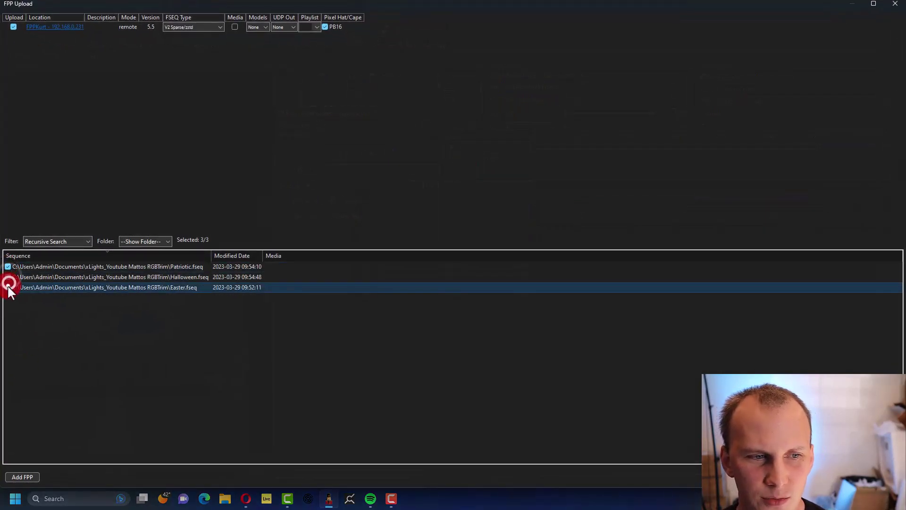
{"action": "left_click", "coordinate": [48, 87]}
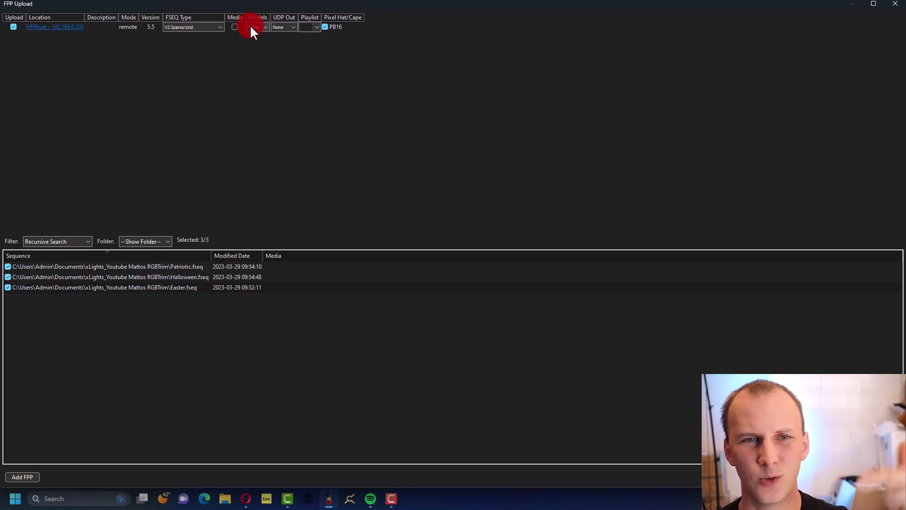
{"action": "left_click", "coordinate": [325, 27]}
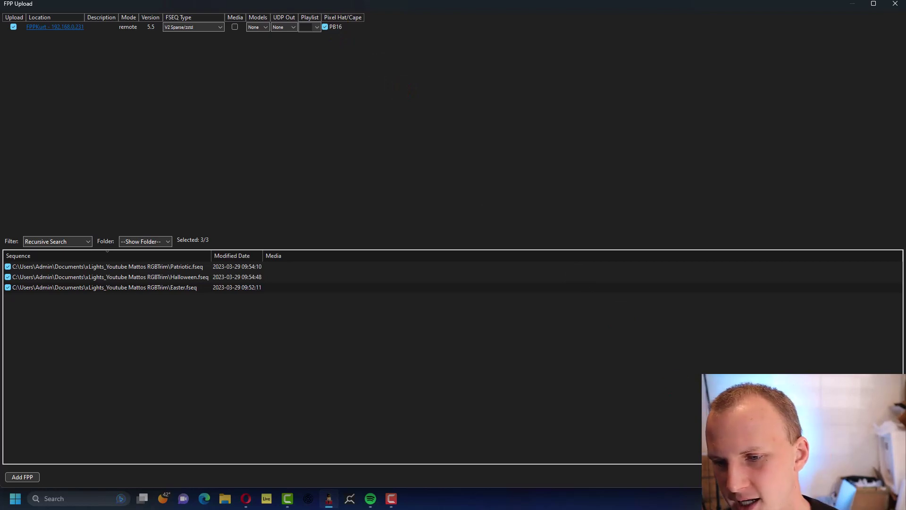
{"action": "left_click", "coordinate": [883, 477]}
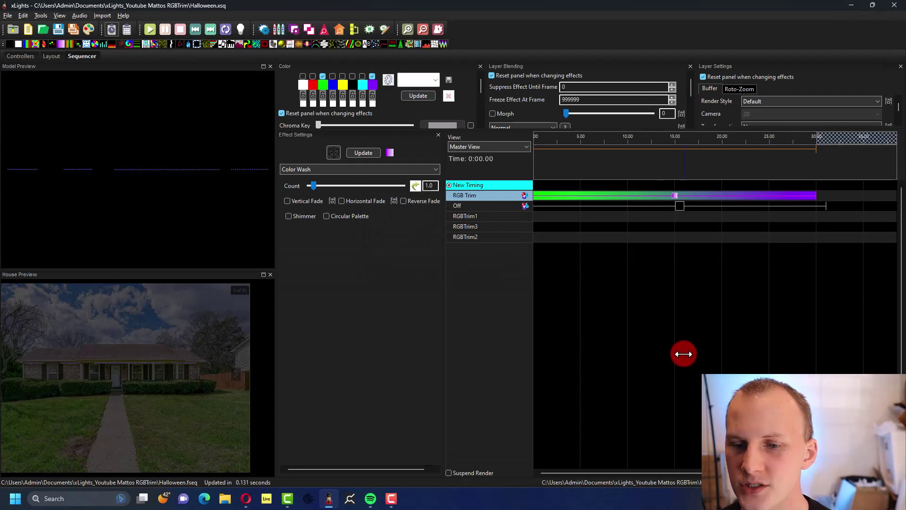
{"action": "key", "text": "alt+Tab"}
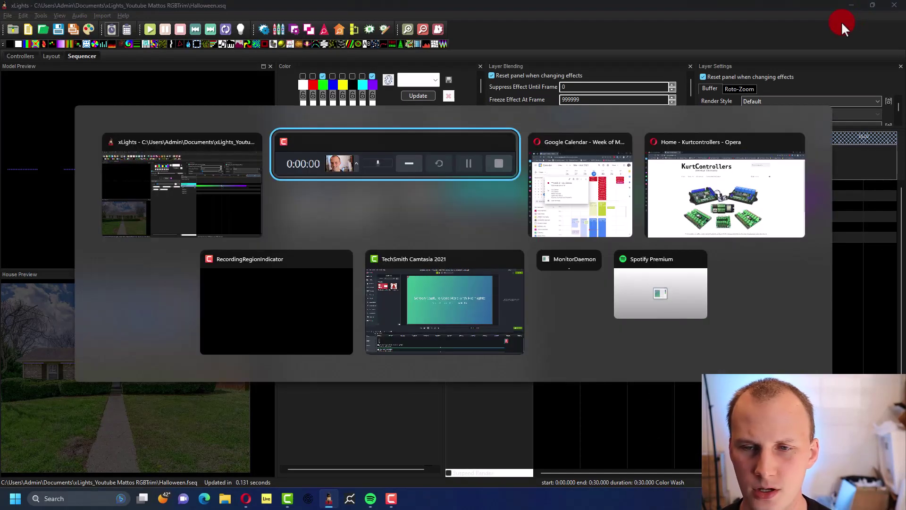
{"action": "key", "text": "Tab"}
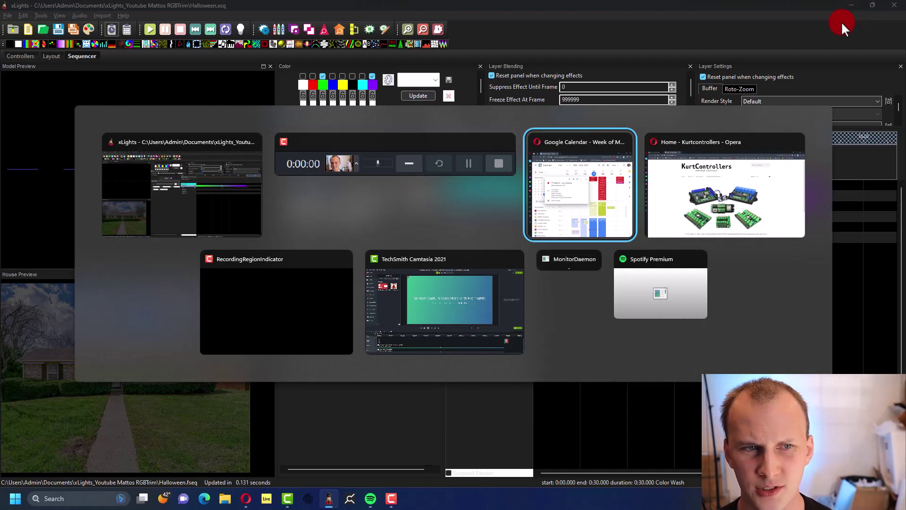
{"action": "left_click", "coordinate": [133, 184]}
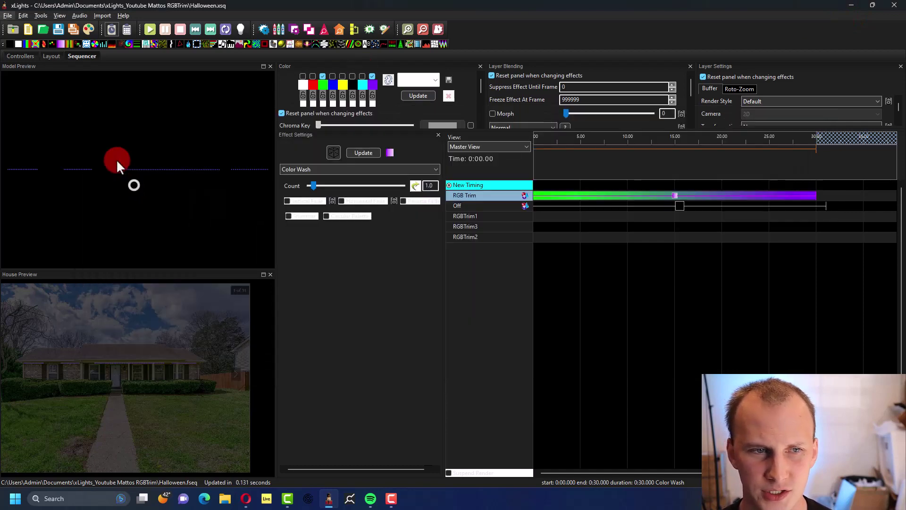
Open the FPPKurt controller's web interface in the browser from the xLights controller list and go to its Playlists page.
{"action": "left_click", "coordinate": [19, 56]}
{"action": "left_click", "coordinate": [103, 131]}
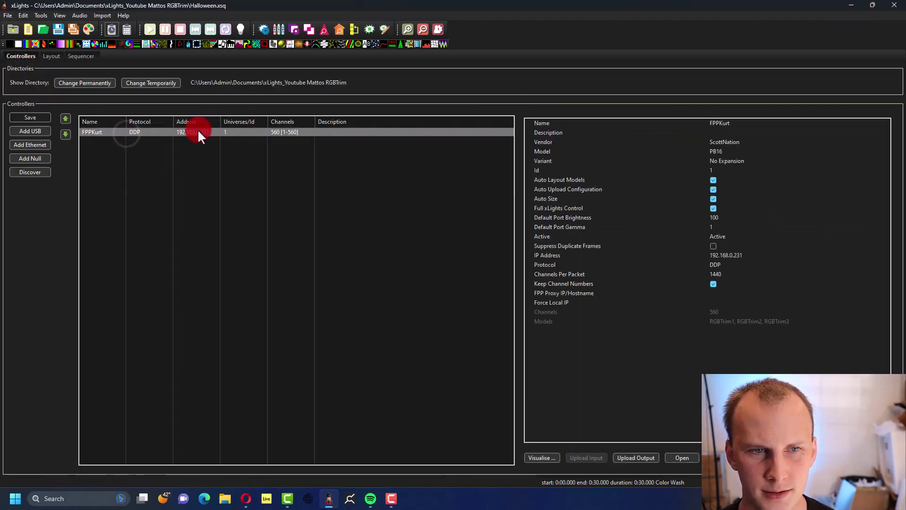
{"action": "left_click", "coordinate": [674, 458]}
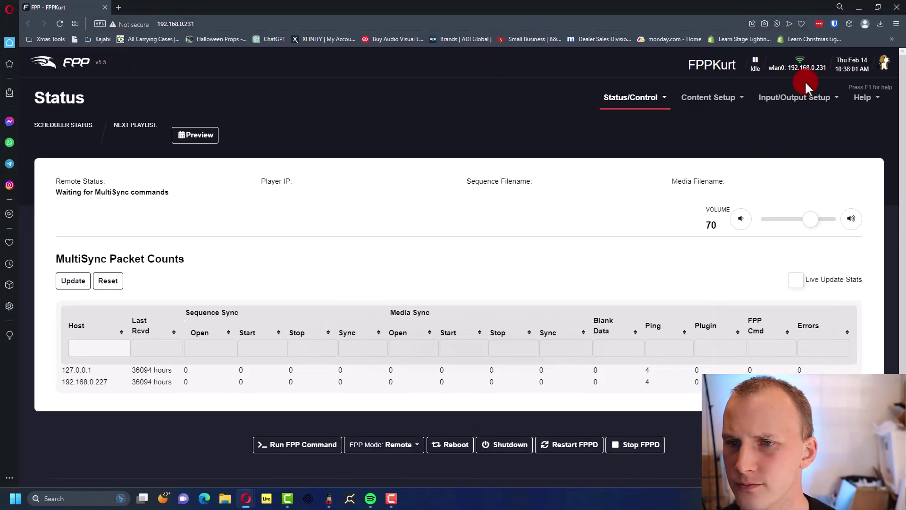
{"action": "left_click", "coordinate": [733, 96]}
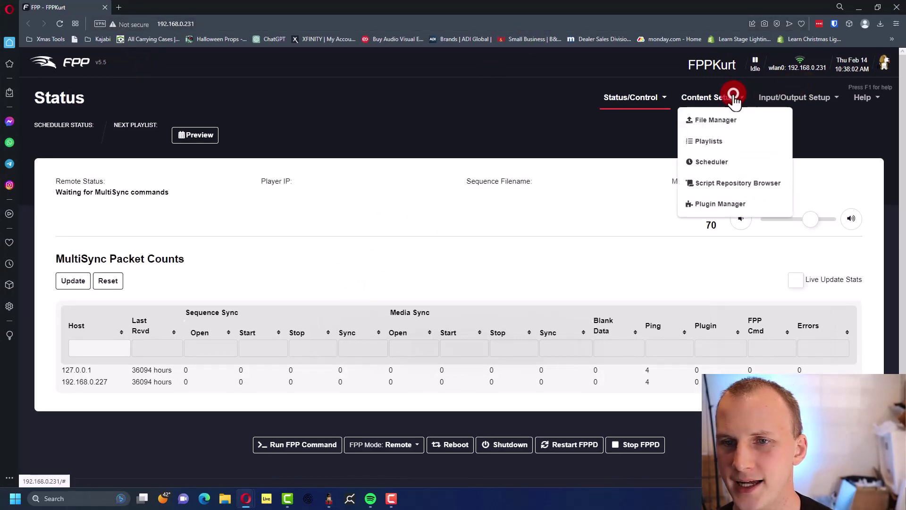
{"action": "left_click", "coordinate": [736, 138]}
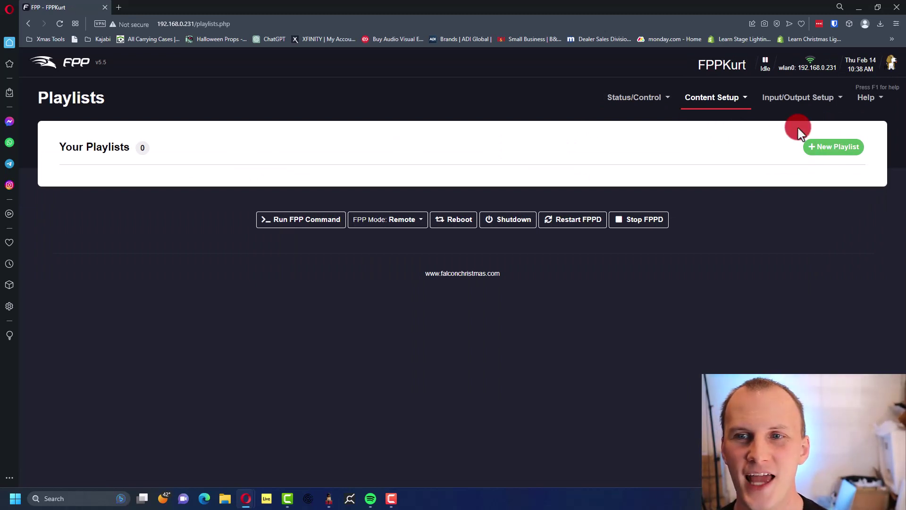
Go to the Scheduler page and change the FPP mode to Player.
{"action": "left_click", "coordinate": [731, 98]}
{"action": "left_click", "coordinate": [716, 162]}
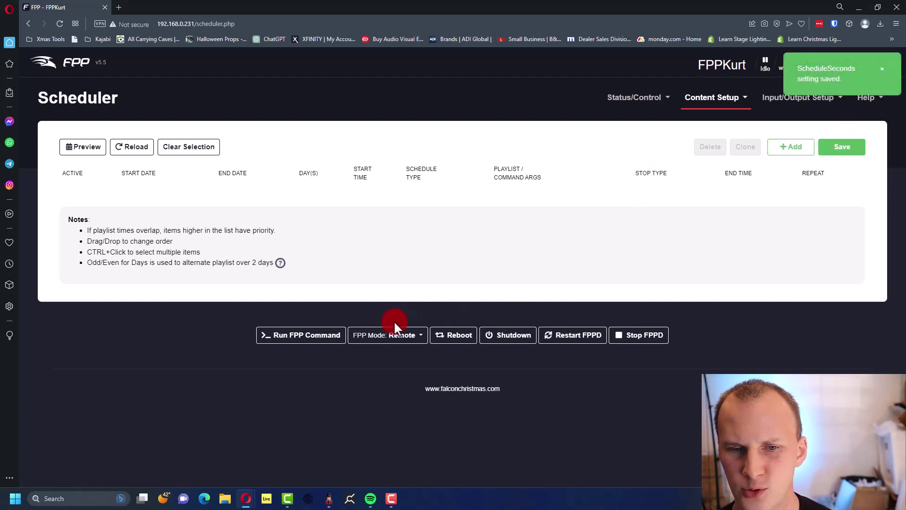
{"action": "left_click", "coordinate": [386, 336]}
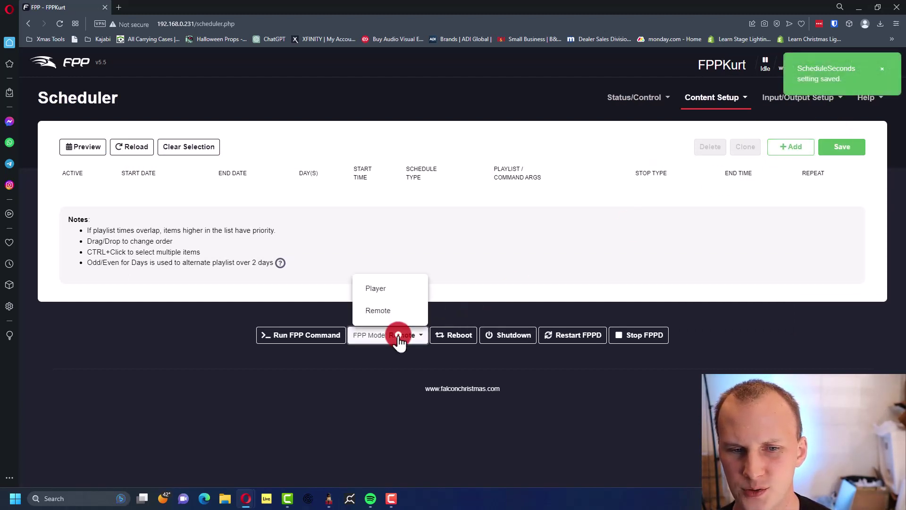
{"action": "left_click", "coordinate": [373, 288]}
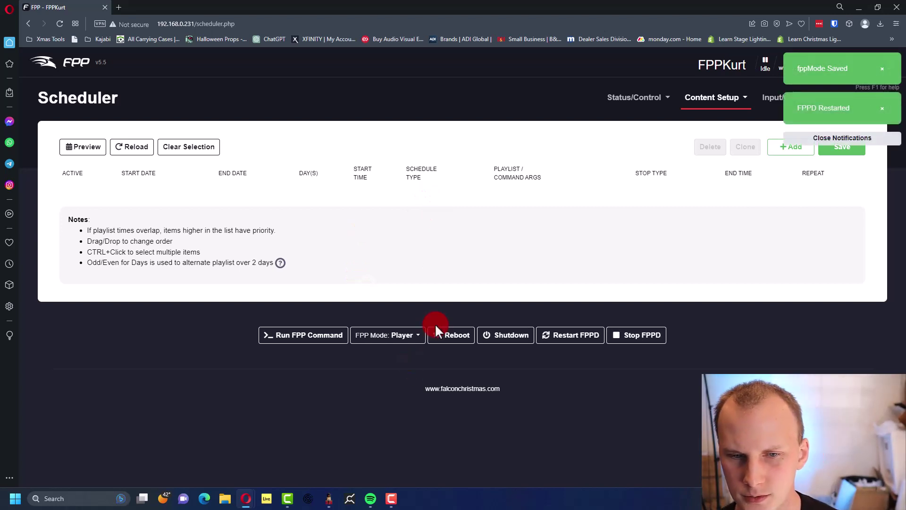
Add a schedule entry with Sequence as the schedule type and Easter as the sequence to play.
{"action": "left_click", "coordinate": [787, 146]}
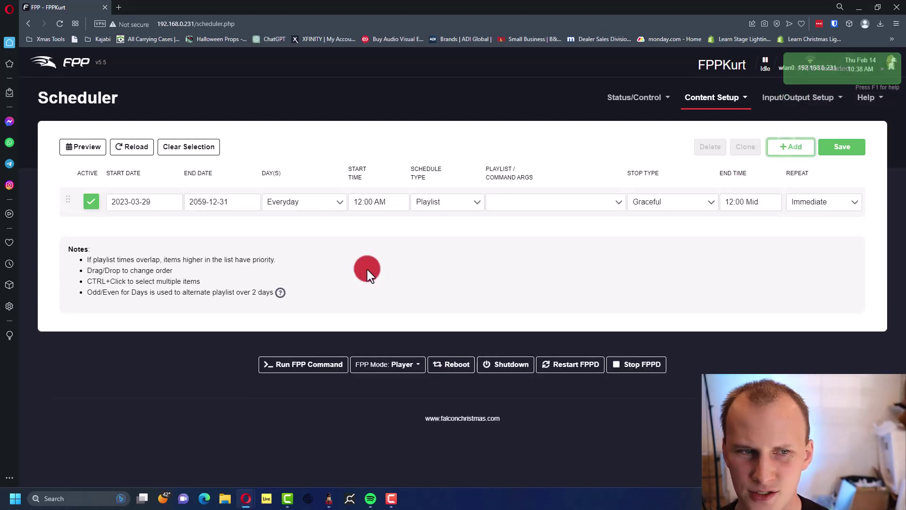
{"action": "left_click", "coordinate": [472, 205]}
{"action": "left_click", "coordinate": [454, 223]}
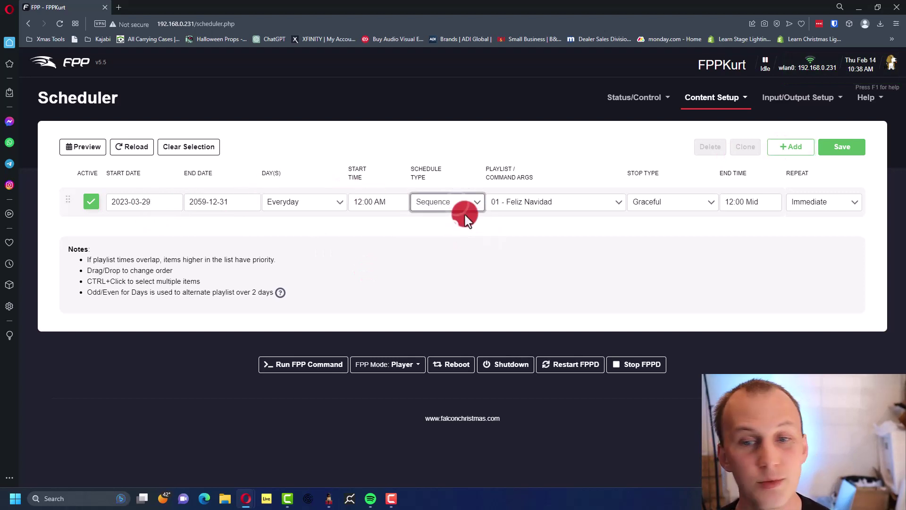
{"action": "left_click", "coordinate": [547, 205]}
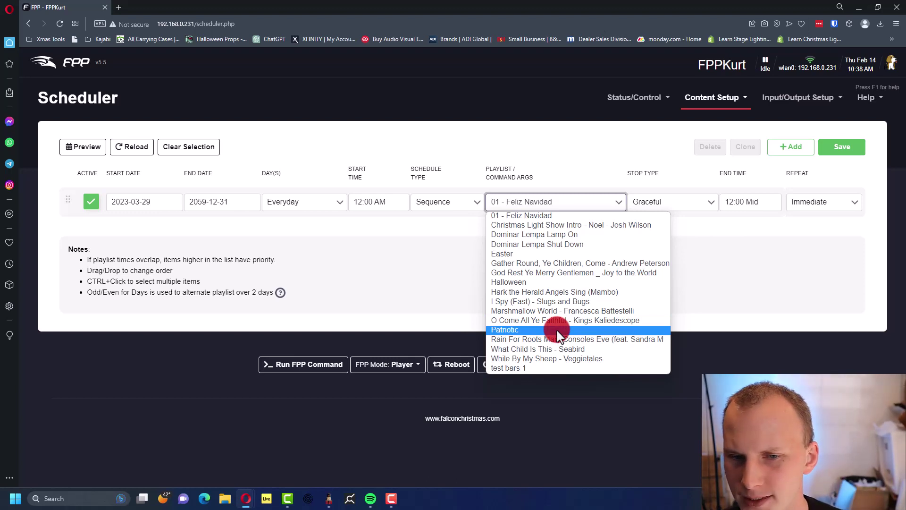
{"action": "left_click", "coordinate": [533, 252]}
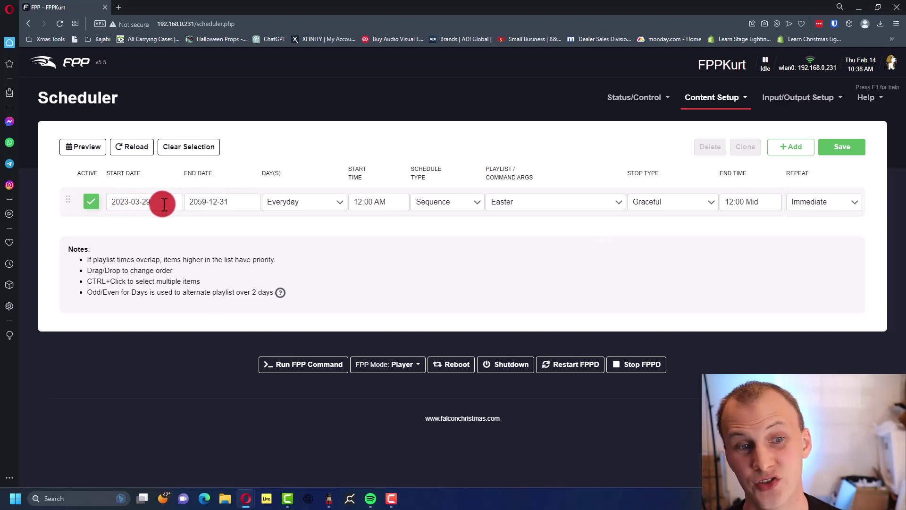
{"action": "left_click", "coordinate": [222, 202]}
{"action": "left_click", "coordinate": [254, 160]}
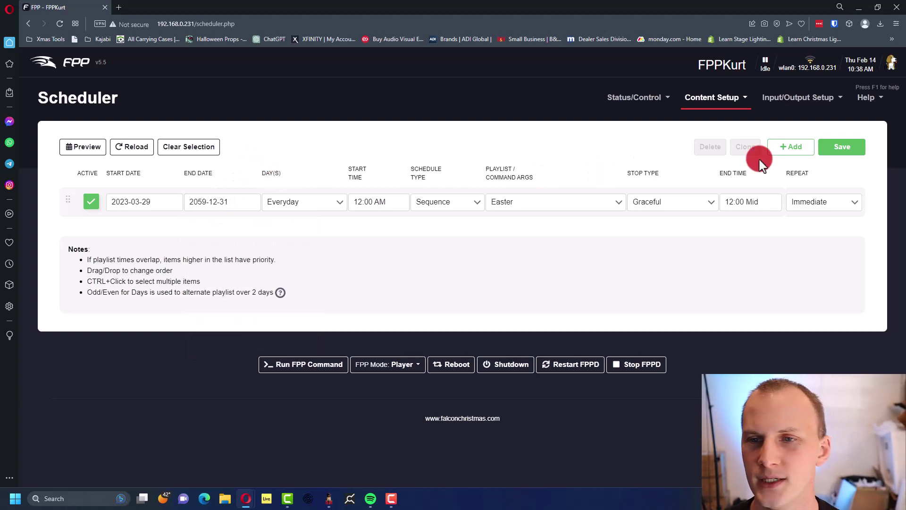
Save the schedule and add a second entry with Sequence as the schedule type and Patriotic as the sequence.
{"action": "left_click", "coordinate": [824, 150]}
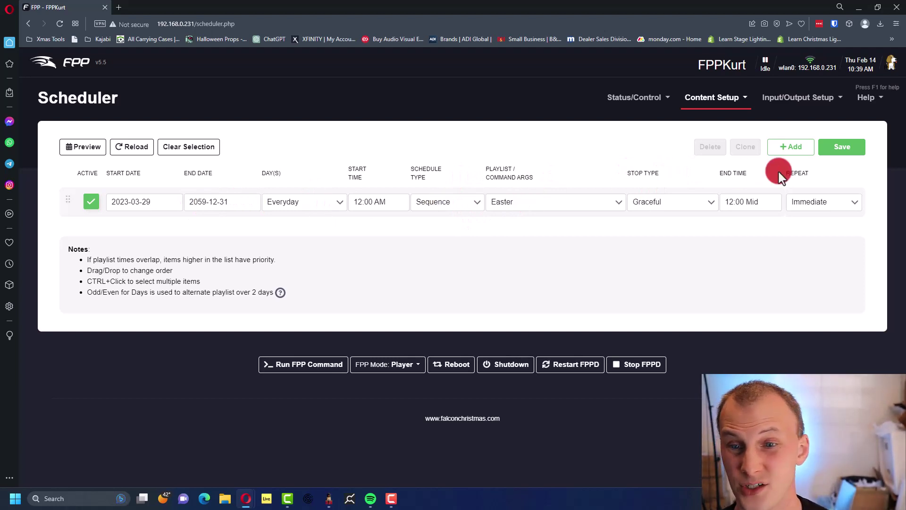
{"action": "left_click", "coordinate": [833, 152]}
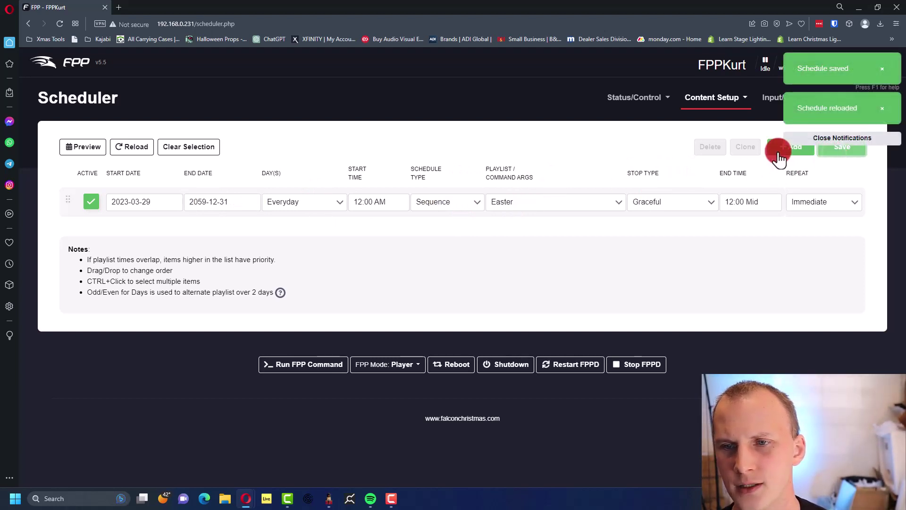
{"action": "left_click", "coordinate": [778, 147]}
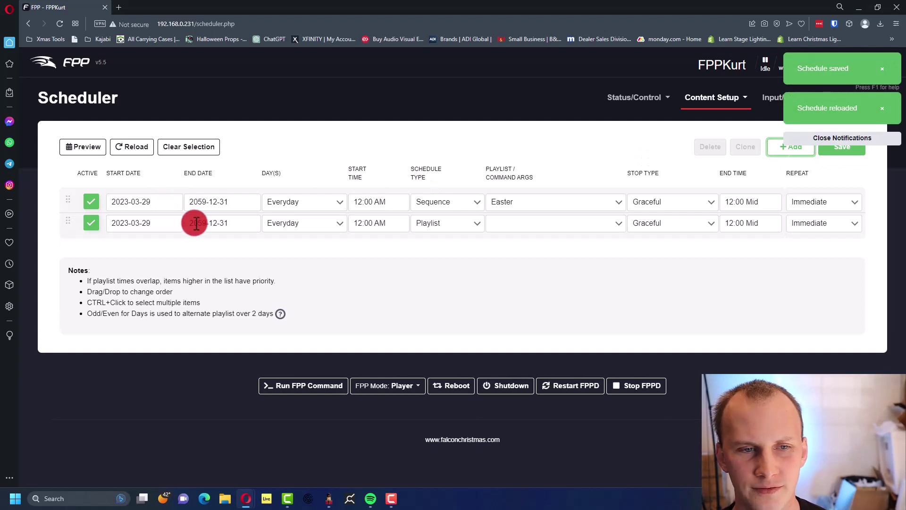
{"action": "left_click", "coordinate": [470, 223]}
{"action": "left_click", "coordinate": [463, 245]}
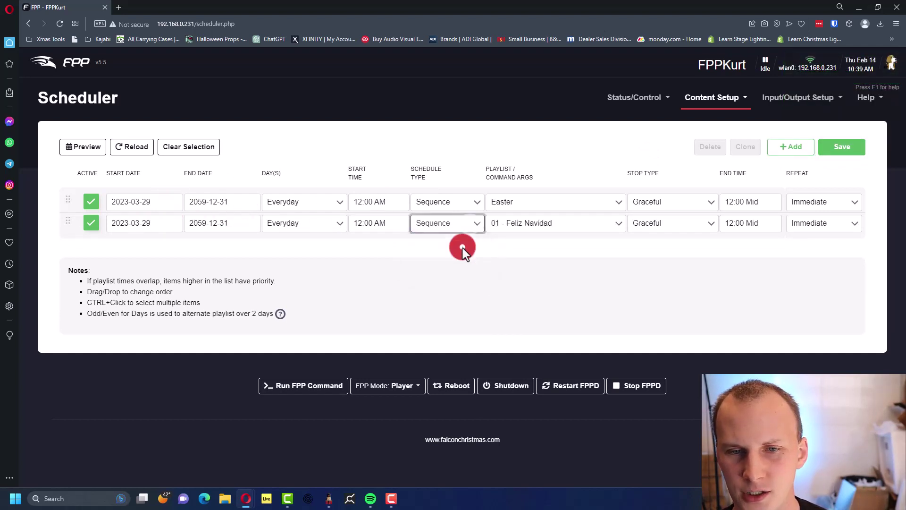
{"action": "left_click", "coordinate": [500, 225]}
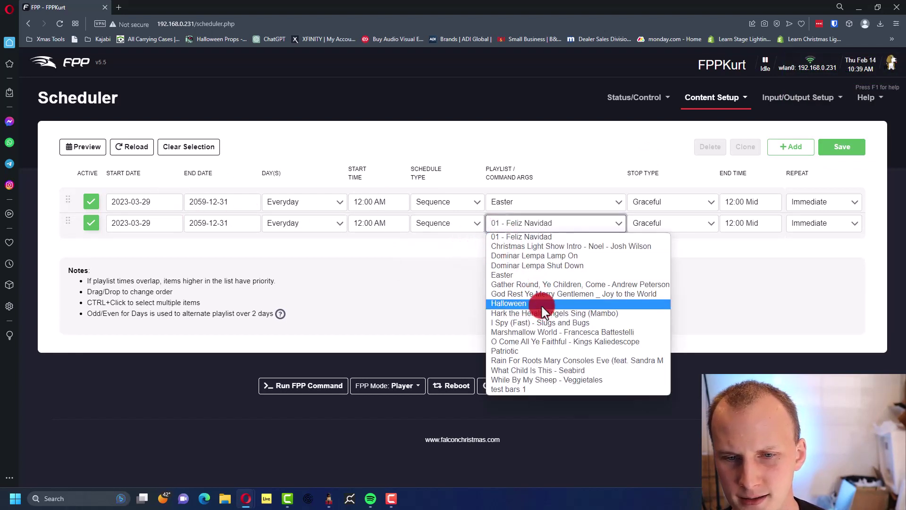
{"action": "left_click", "coordinate": [550, 350]}
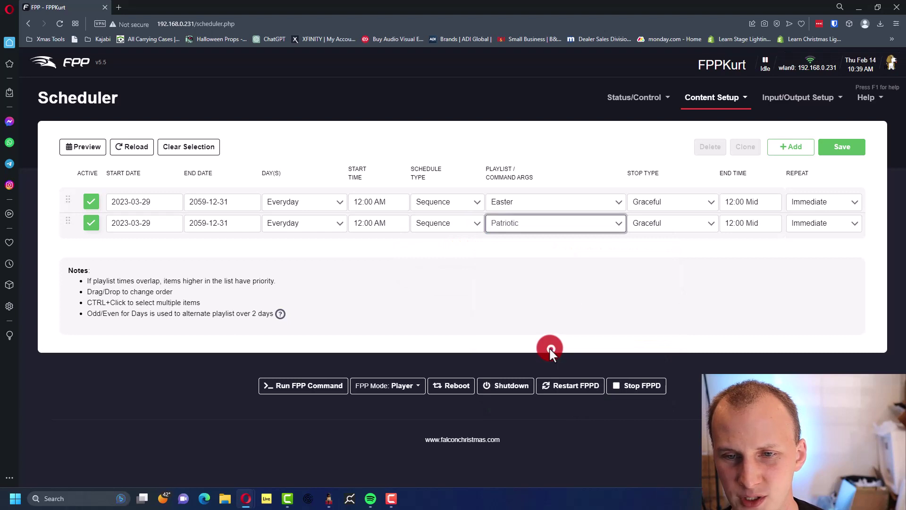
Set the start date of the Patriotic schedule entry to 2023-07-01.
{"action": "left_click", "coordinate": [144, 223]}
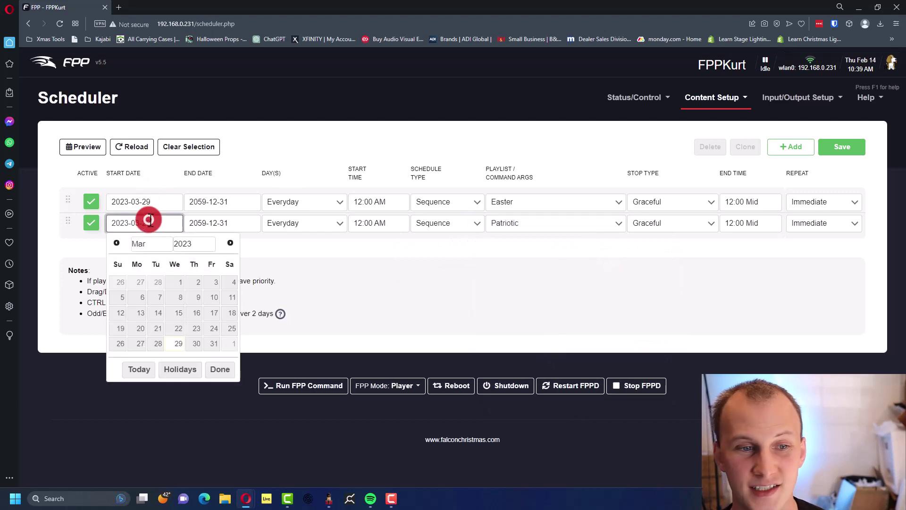
{"action": "left_click", "coordinate": [230, 243]}
{"action": "left_click", "coordinate": [229, 243]}
{"action": "left_click", "coordinate": [230, 242]}
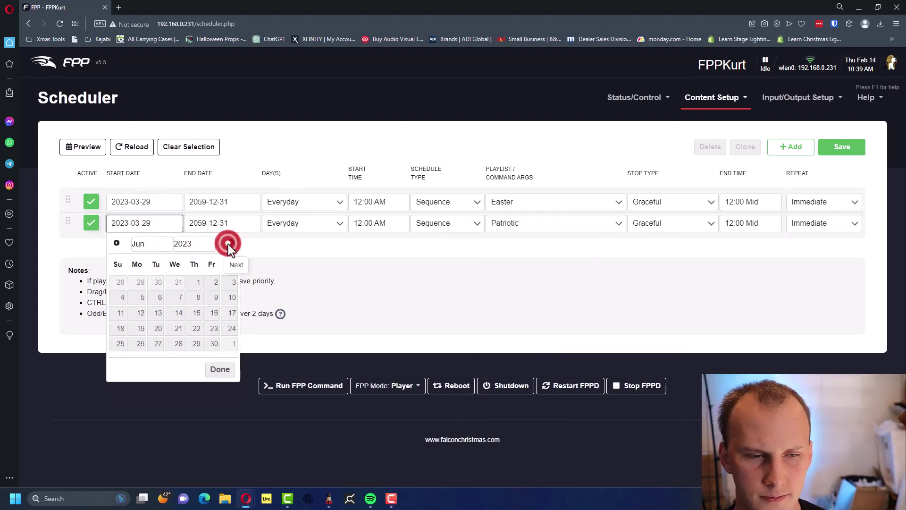
{"action": "left_click", "coordinate": [230, 242]}
{"action": "left_click", "coordinate": [156, 297]}
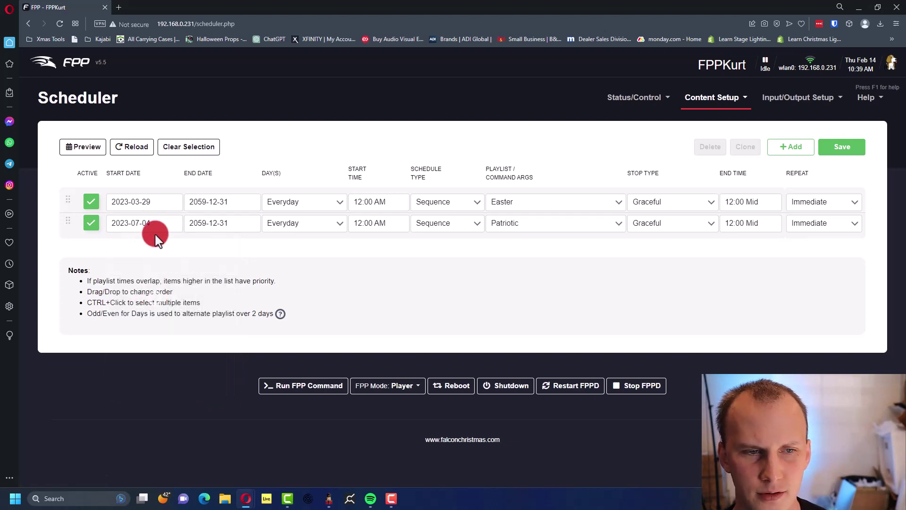
{"action": "left_click", "coordinate": [155, 230]}
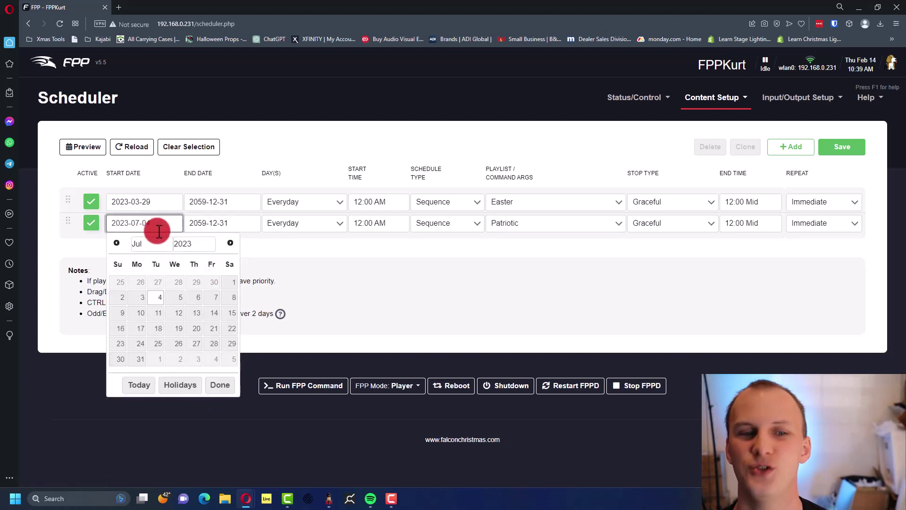
{"action": "left_click", "coordinate": [225, 283]}
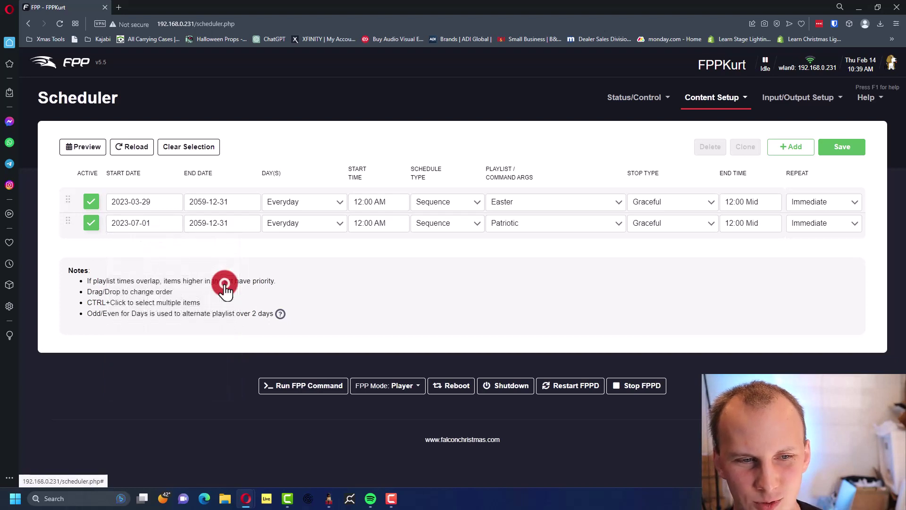
Set the Patriotic entry's end date to 2023-07-05 and save the schedule.
{"action": "left_click", "coordinate": [216, 223]}
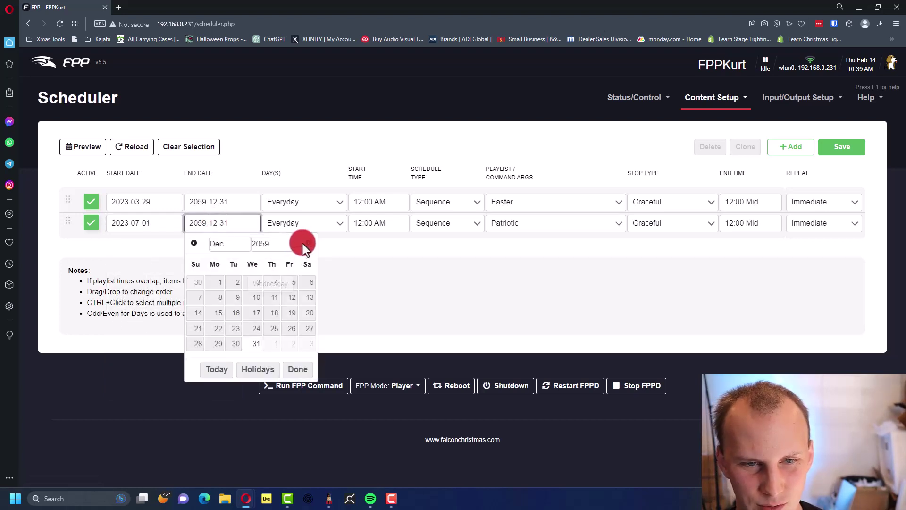
{"action": "left_click_drag", "start_coordinate": [201, 222], "coordinate": [212, 223]}
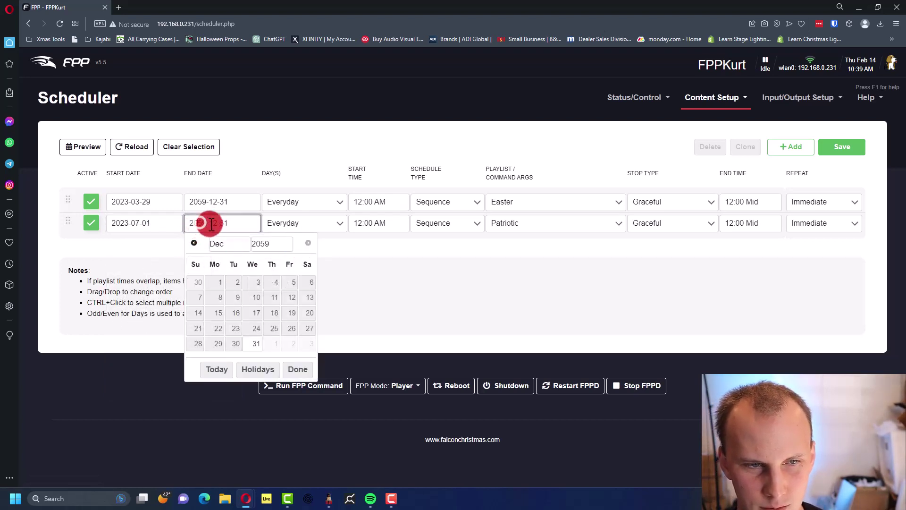
{"action": "type", "text": "23"}
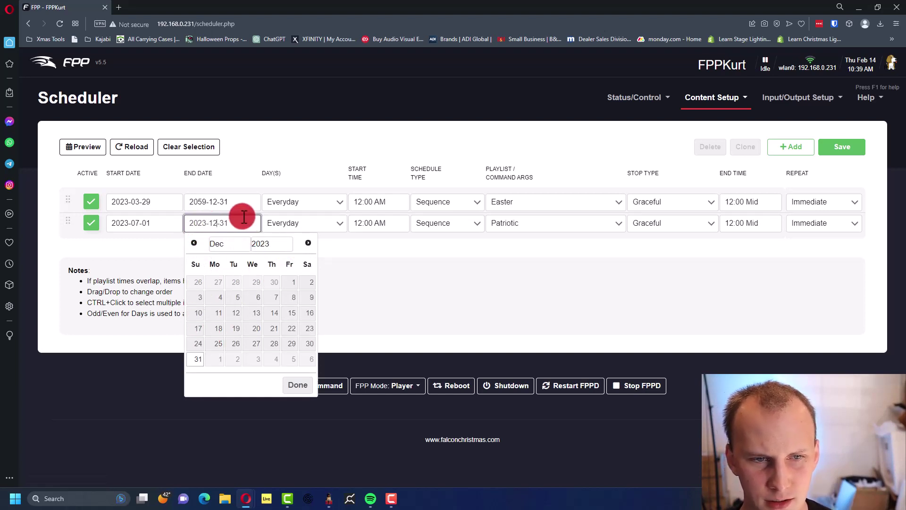
{"action": "key", "text": "BackSpace"}
{"action": "type", "text": "0"}
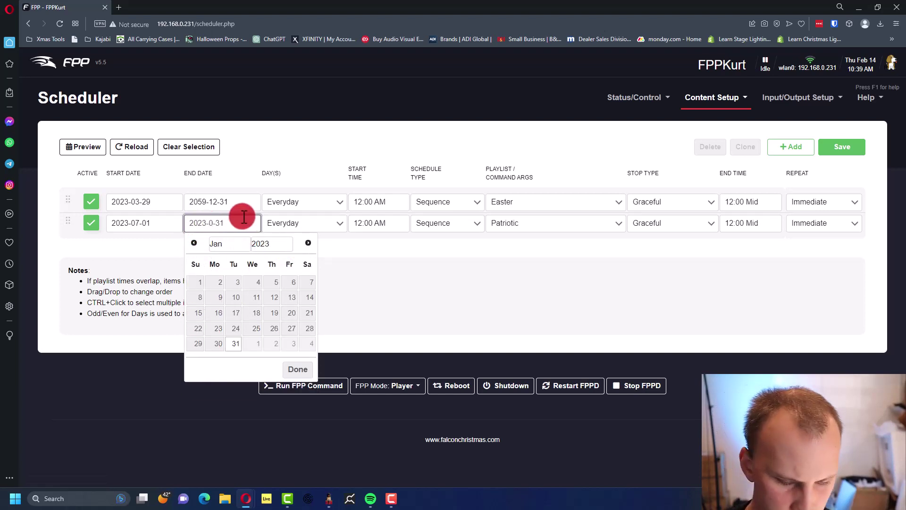
{"action": "type", "text": "7"}
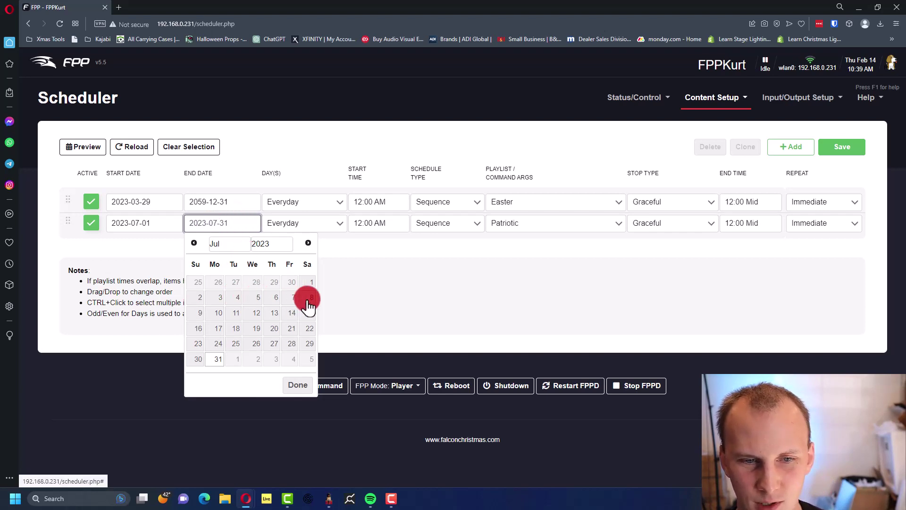
{"action": "left_click", "coordinate": [251, 299]}
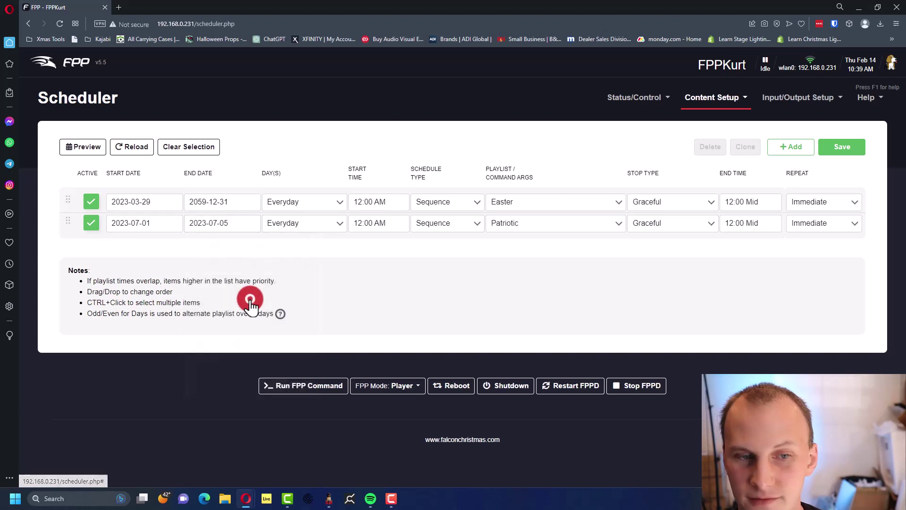
{"action": "left_click", "coordinate": [842, 150]}
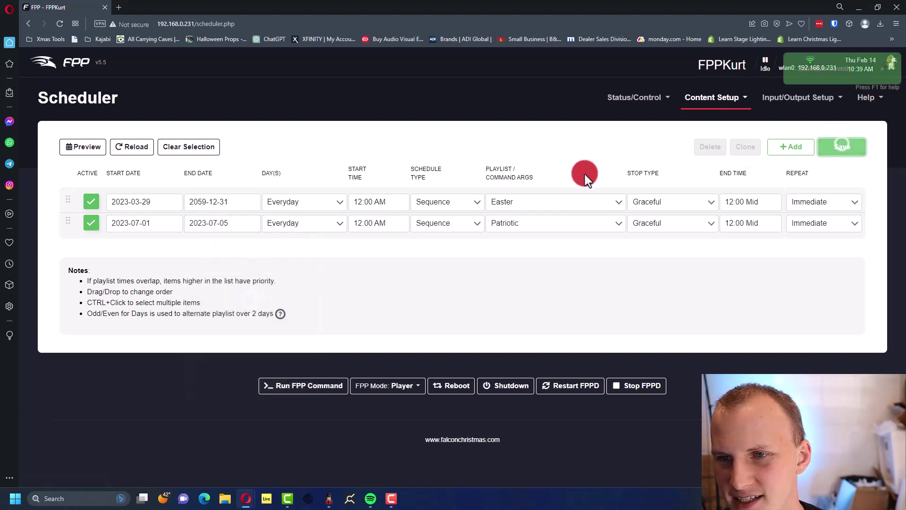
Check the scheduler and player state on the Status page and return to the Scheduler page.
{"action": "left_click", "coordinate": [638, 97]}
{"action": "left_click", "coordinate": [635, 117]}
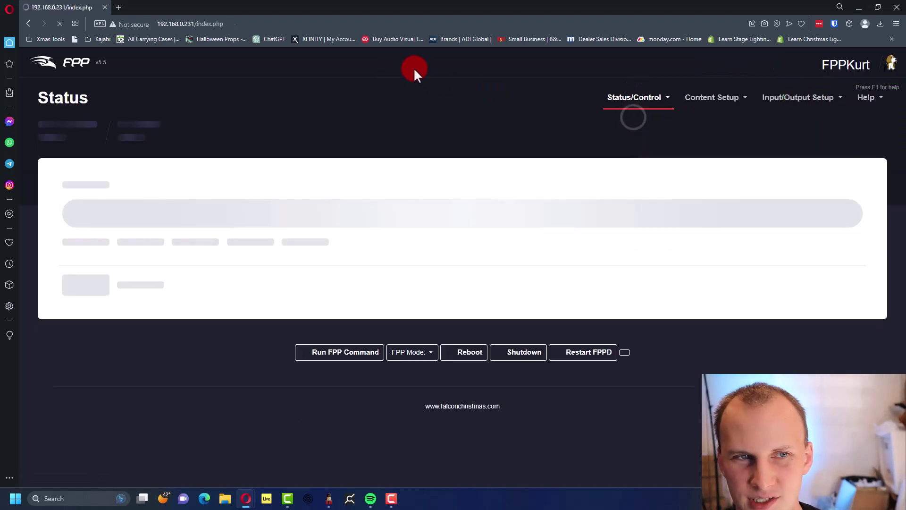
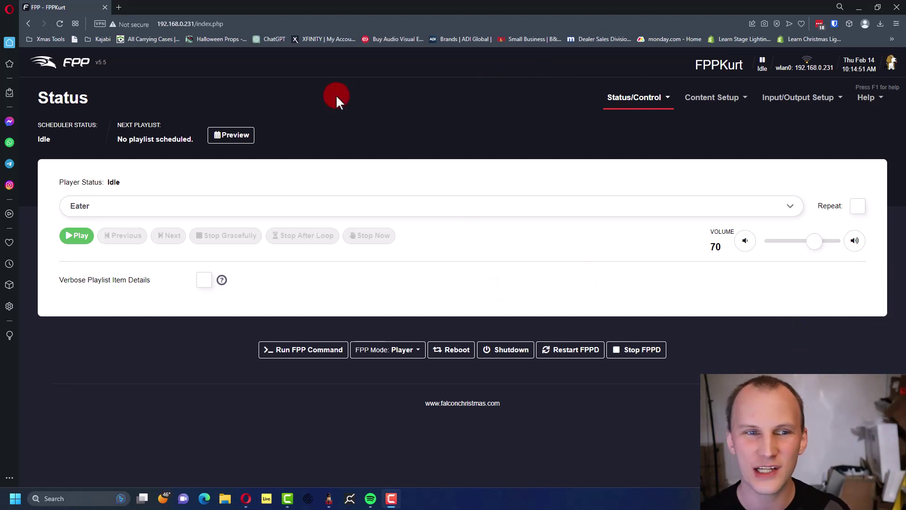
{"action": "left_click", "coordinate": [322, 86]}
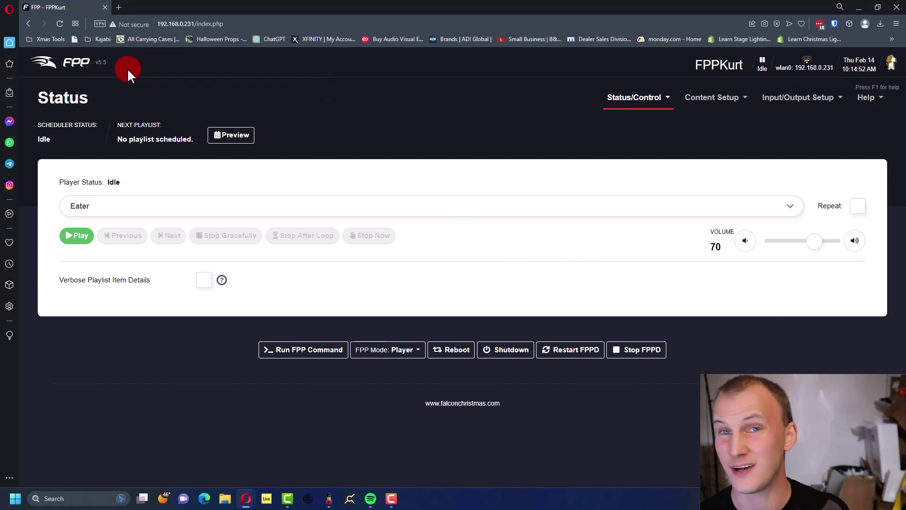
{"action": "left_click", "coordinate": [712, 99]}
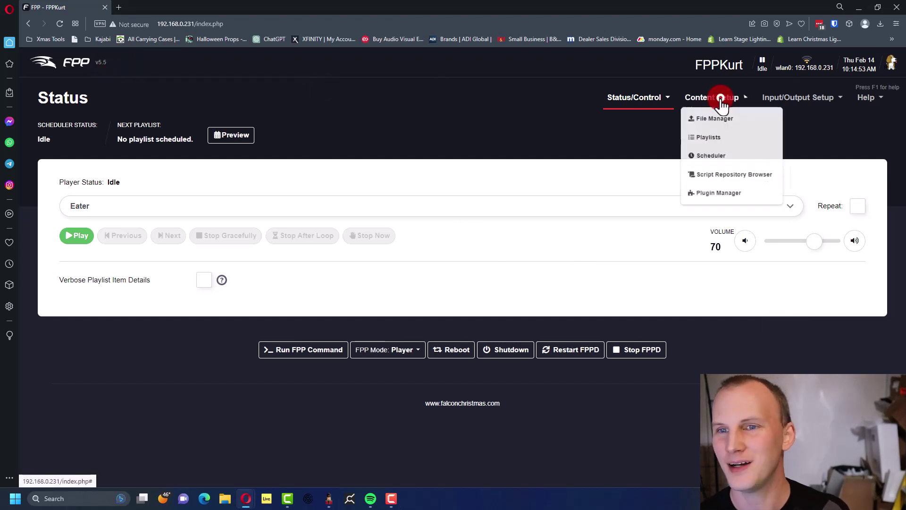
{"action": "left_click", "coordinate": [727, 159]}
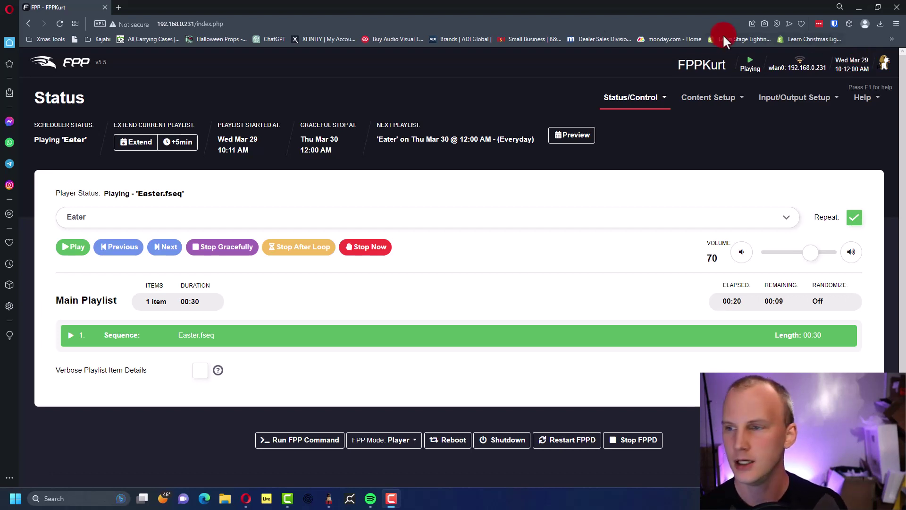
Open the Time section of FPP Settings and check the controller's current system time.
{"action": "left_click", "coordinate": [407, 114]}
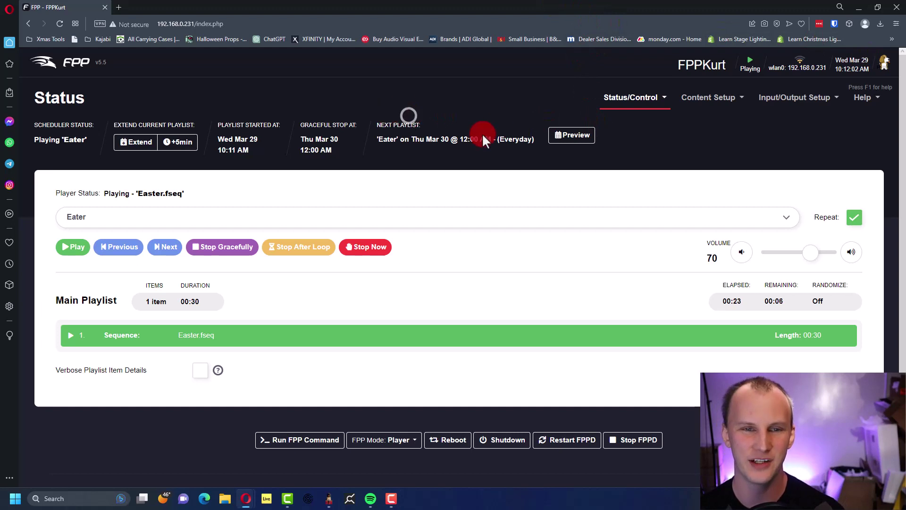
{"action": "left_click", "coordinate": [661, 97]}
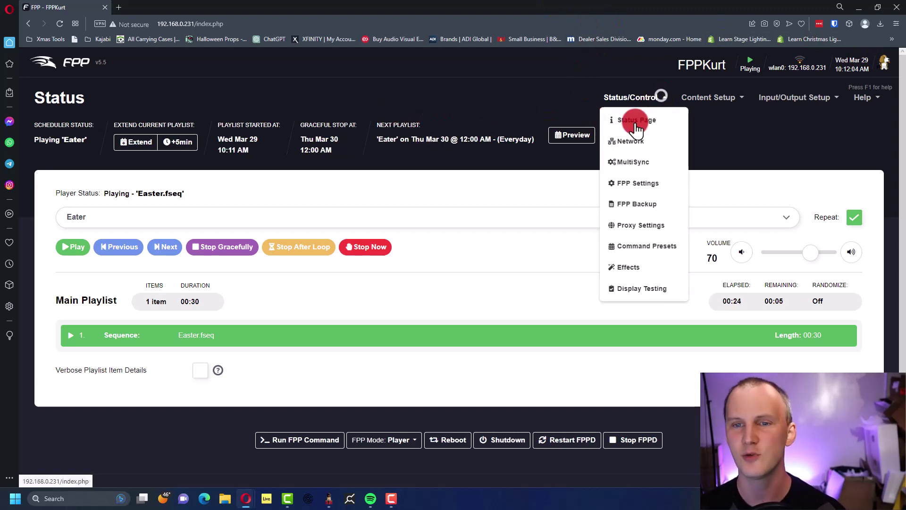
{"action": "left_click", "coordinate": [637, 181]}
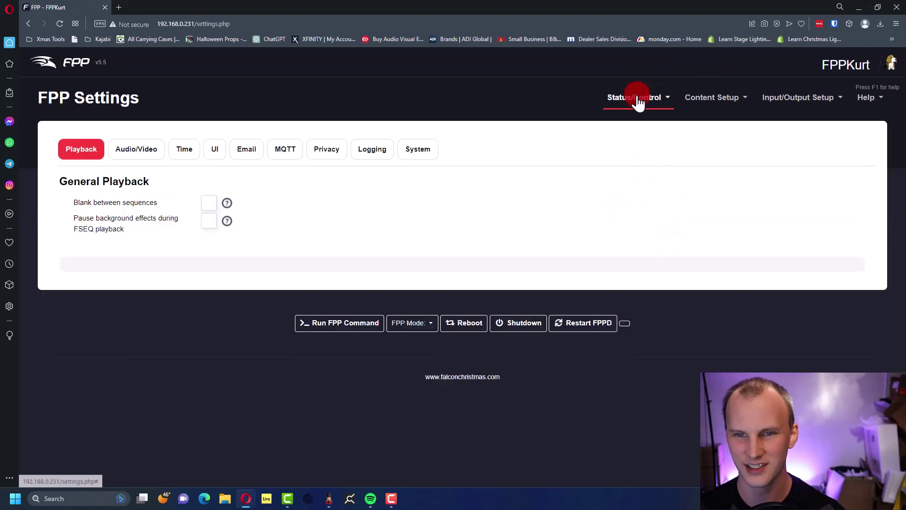
{"action": "left_click", "coordinate": [182, 156]}
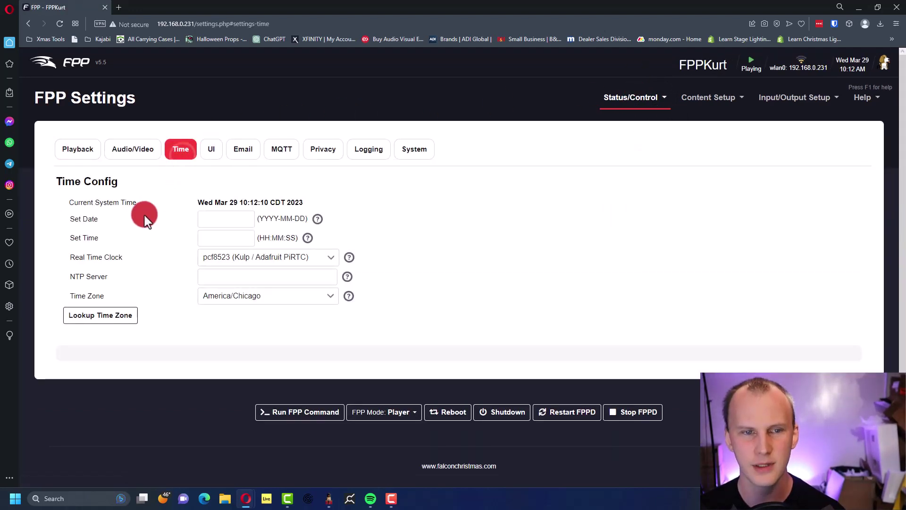
{"action": "left_click_drag", "start_coordinate": [327, 201], "coordinate": [196, 201]}
{"action": "left_click", "coordinate": [96, 97]}
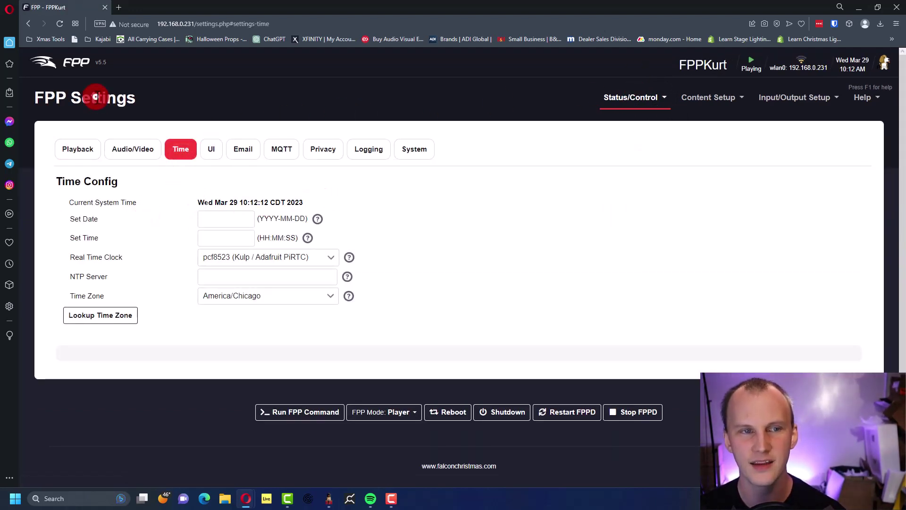
Return to the Status page, review the upcoming start and stop events in the Schedule Preview, and close it.
{"action": "left_click", "coordinate": [706, 66]}
{"action": "left_click", "coordinate": [634, 97]}
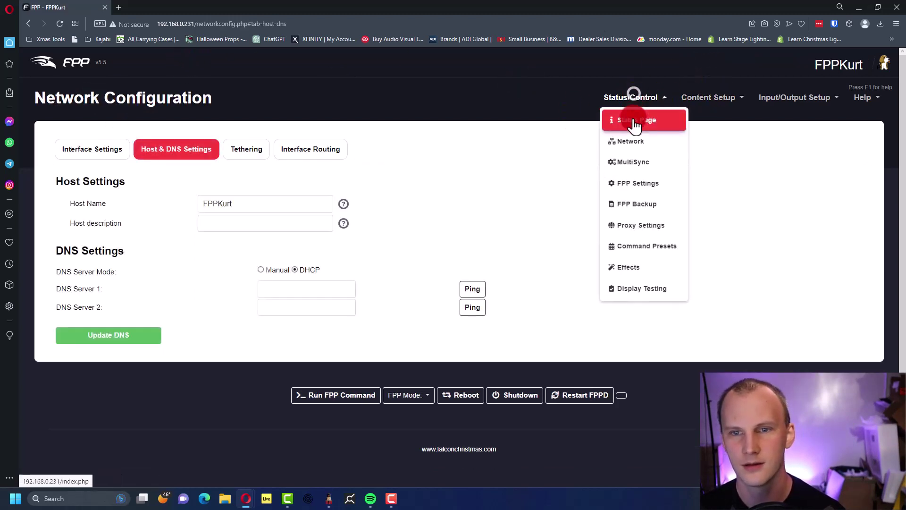
{"action": "left_click", "coordinate": [634, 121]}
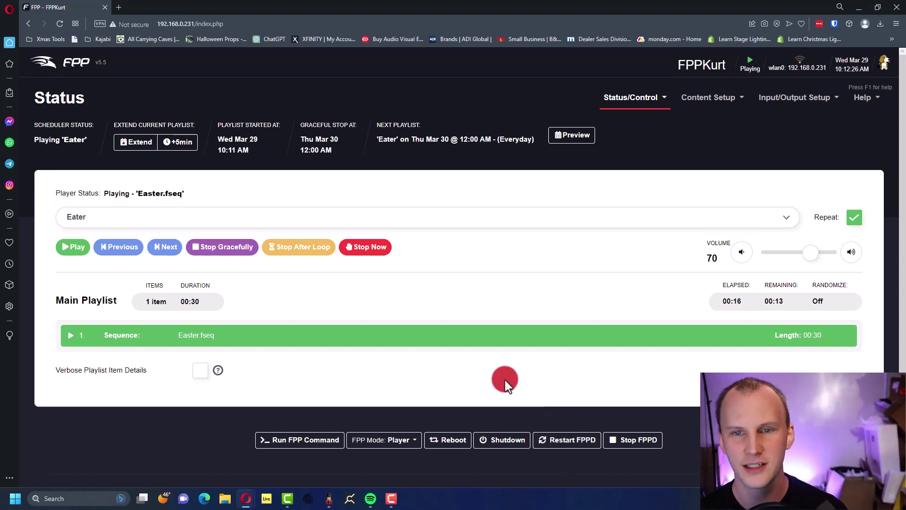
{"action": "left_click", "coordinate": [571, 135]}
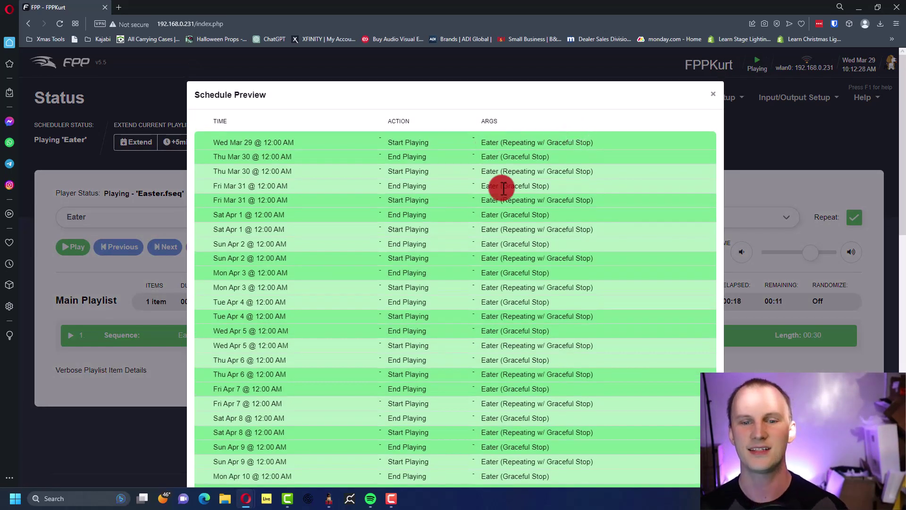
{"action": "scroll", "coordinate": [516, 233], "scroll_direction": "down", "scroll_amount": 5}
{"action": "scroll", "coordinate": [516, 233], "scroll_direction": "down", "scroll_amount": 4}
{"action": "scroll", "coordinate": [516, 233], "scroll_direction": "up", "scroll_amount": 10}
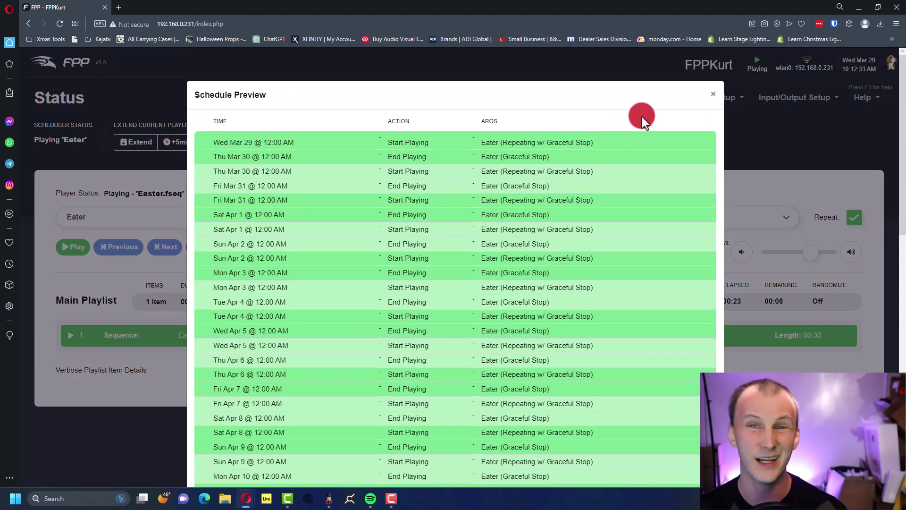
{"action": "left_click", "coordinate": [713, 94]}
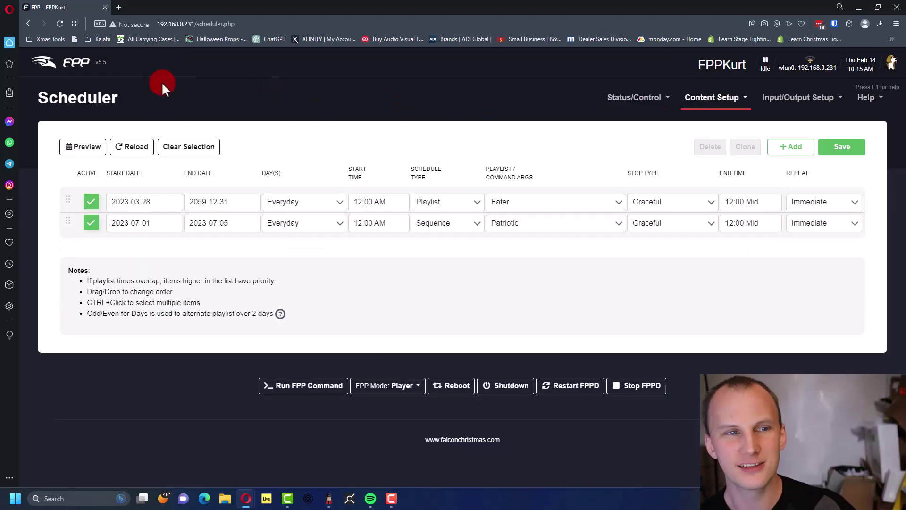
Go from the Scheduler to the Status page to check what the player is doing.
{"action": "left_click", "coordinate": [641, 95]}
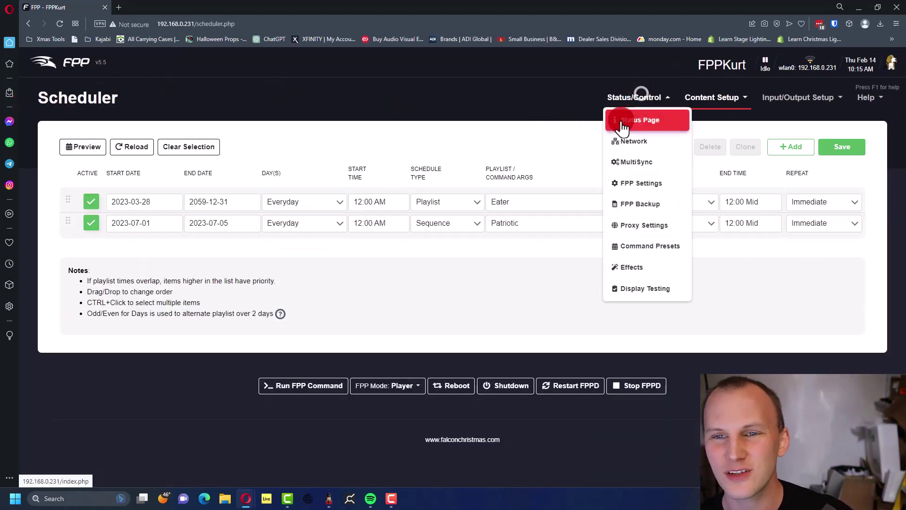
{"action": "left_click", "coordinate": [623, 124]}
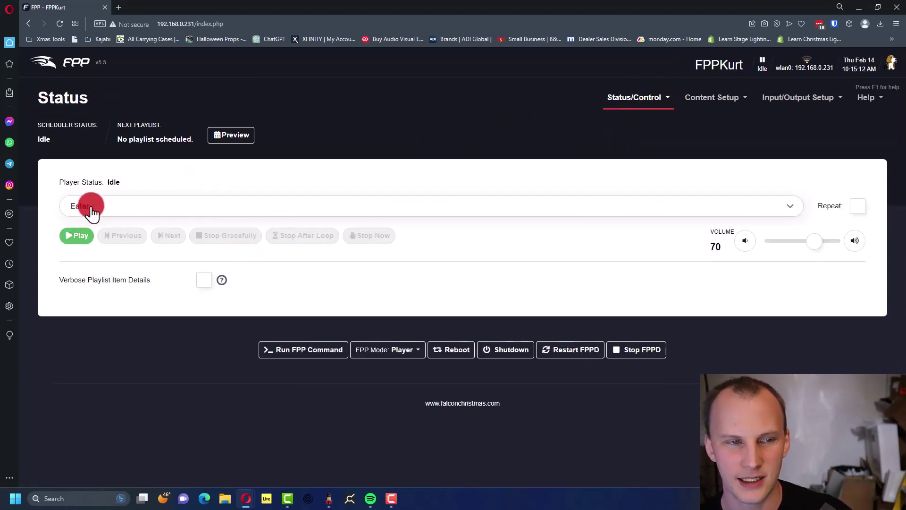
Select the Easter.fseq sequence, enable repeat and start playing it manually.
{"action": "left_click", "coordinate": [89, 205]}
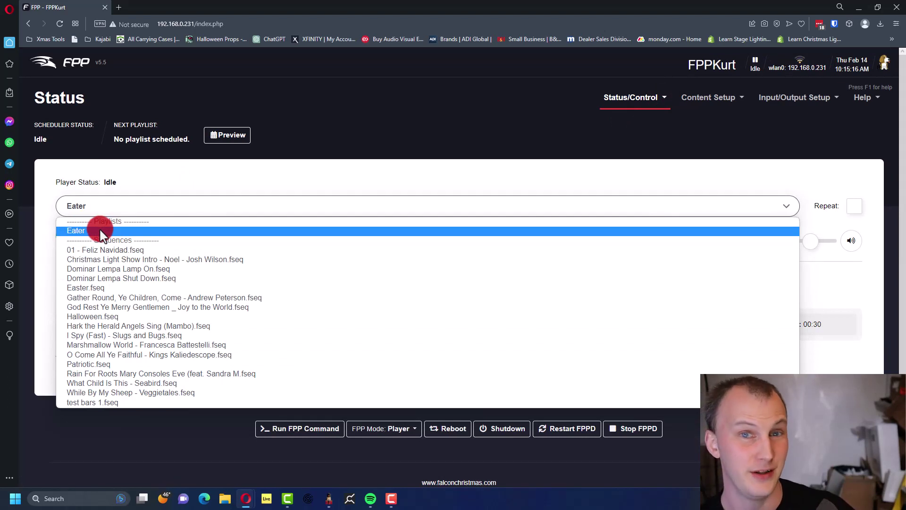
{"action": "left_click", "coordinate": [101, 287]}
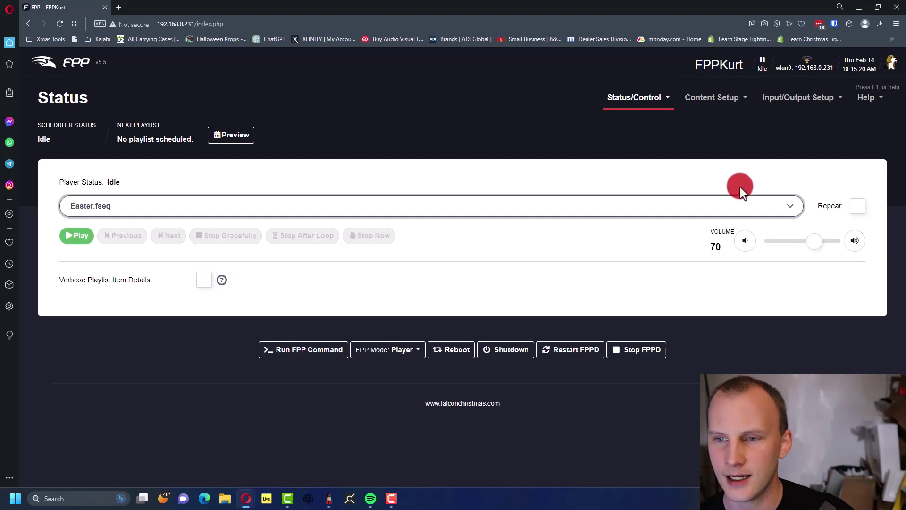
{"action": "left_click", "coordinate": [858, 206]}
{"action": "left_click", "coordinate": [409, 175]}
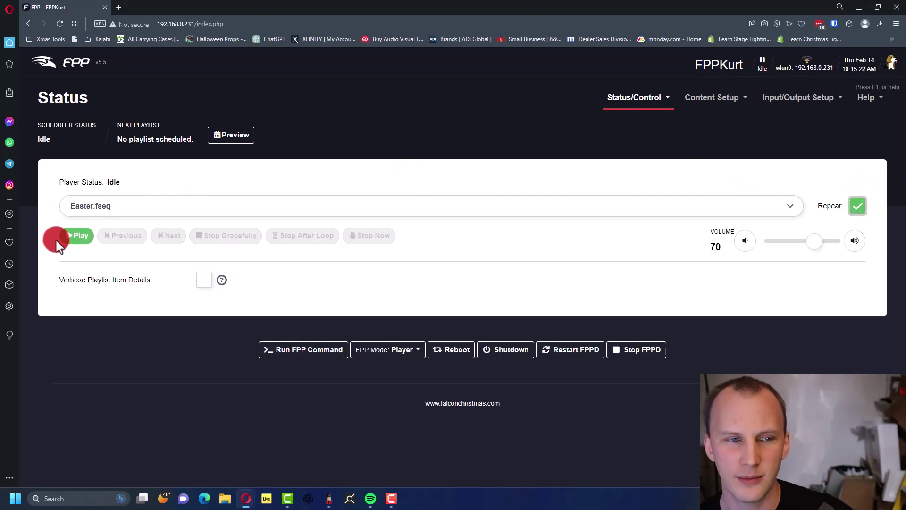
{"action": "left_click", "coordinate": [75, 236]}
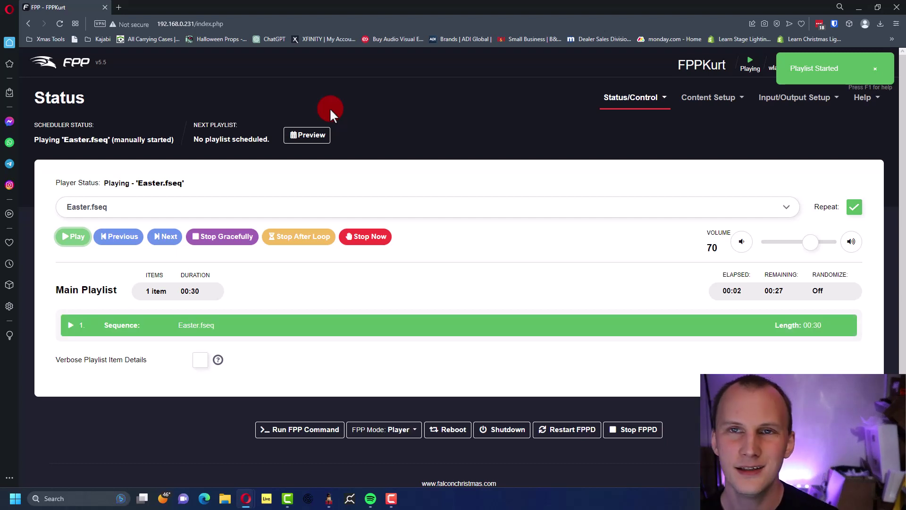
Switch the player to the Patriotic.fseq sequence and start playing it.
{"action": "left_click", "coordinate": [238, 209]}
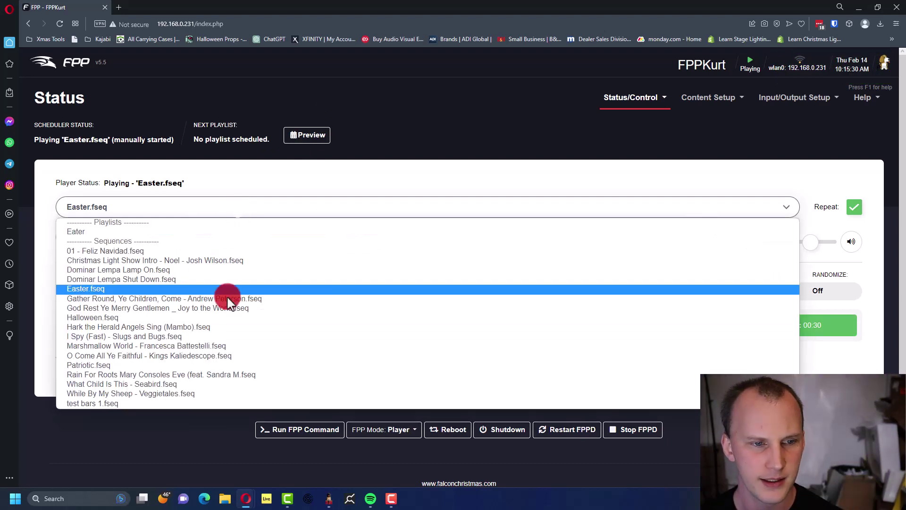
{"action": "left_click", "coordinate": [225, 365]}
{"action": "left_click", "coordinate": [77, 235]}
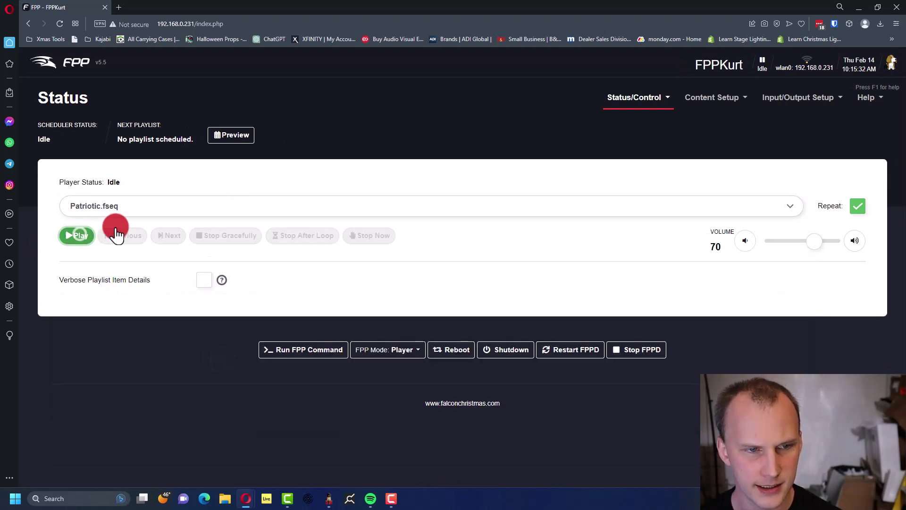
{"action": "left_click", "coordinate": [96, 237]}
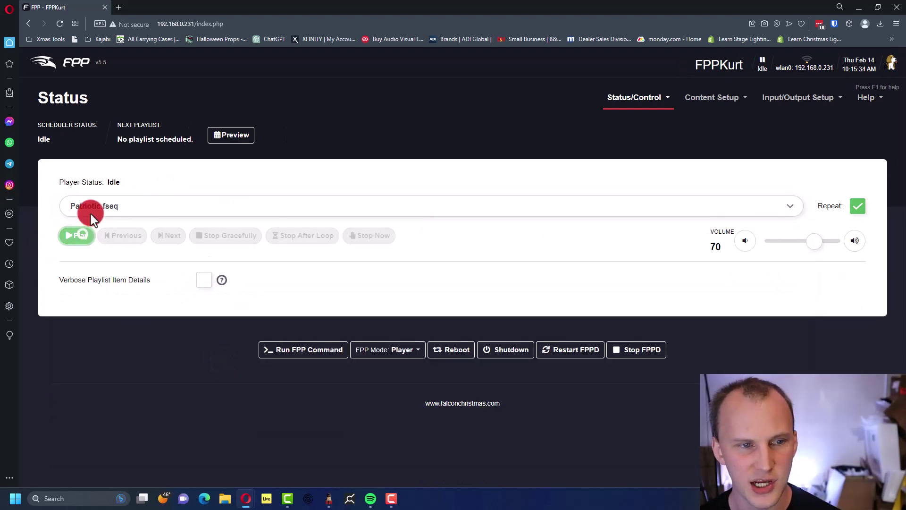
{"action": "left_click", "coordinate": [316, 154]}
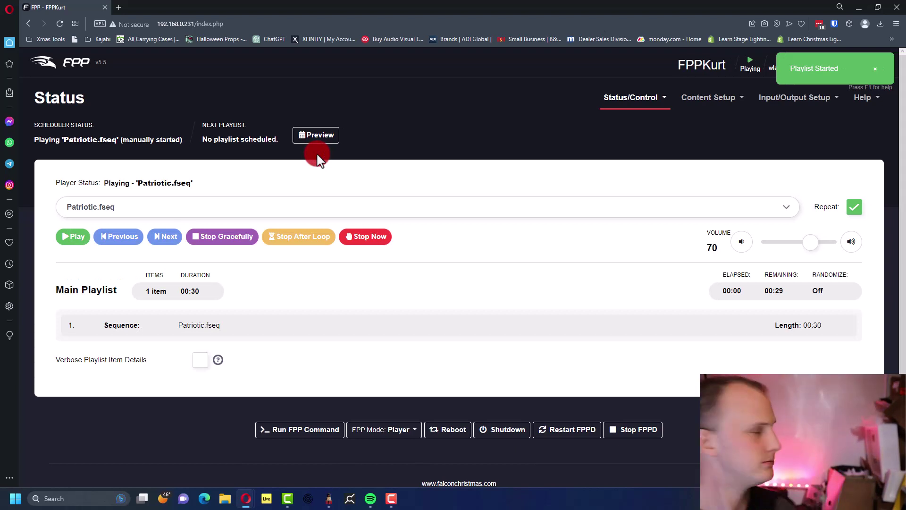